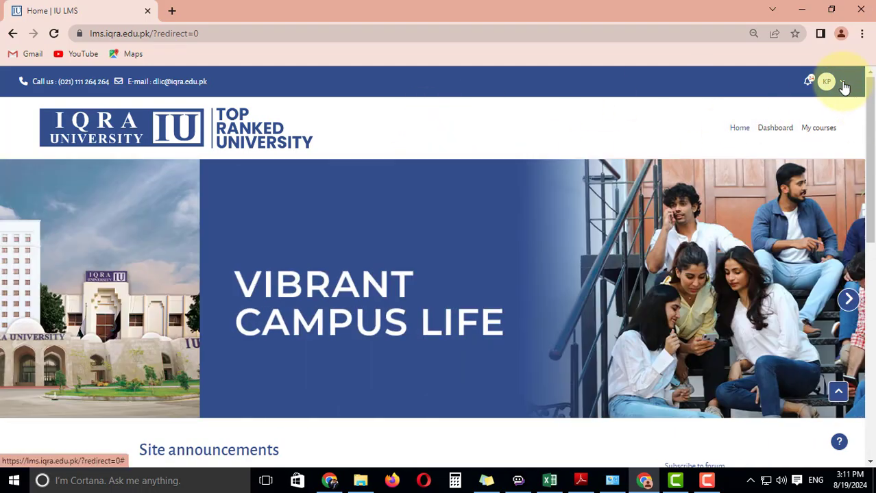
Open the Cost Accounting course from the My courses overview
{"action": "left_click", "coordinate": [844, 85]}
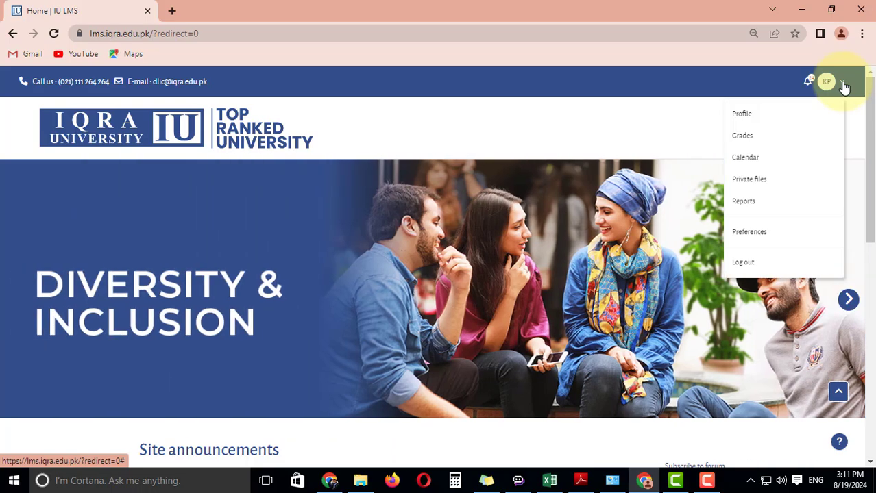
{"action": "left_click", "coordinate": [825, 85]}
{"action": "left_click", "coordinate": [819, 129]}
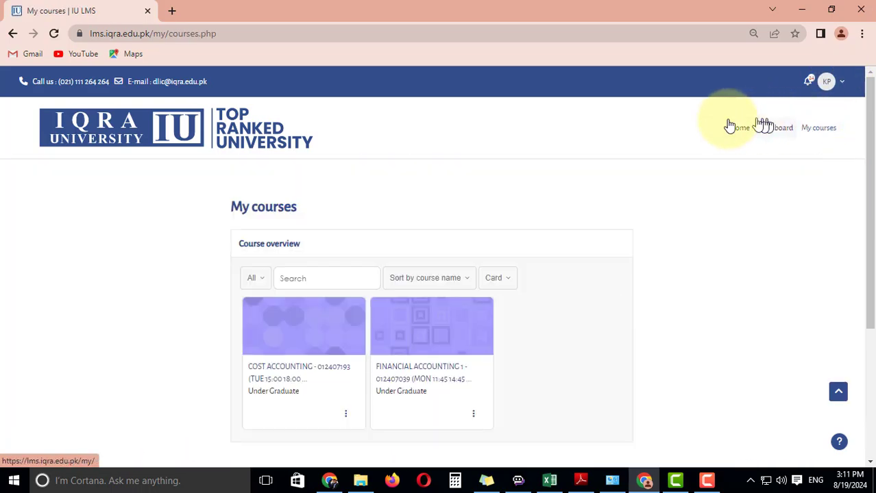
{"action": "scroll", "coordinate": [396, 252], "scroll_direction": "down", "scroll_amount": 1}
{"action": "scroll", "coordinate": [396, 252], "scroll_direction": "down", "scroll_amount": 3}
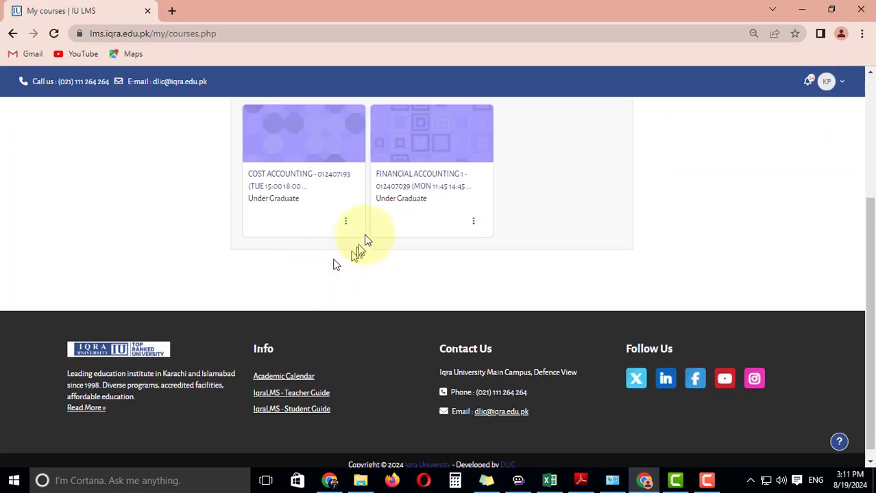
{"action": "left_click", "coordinate": [281, 177]}
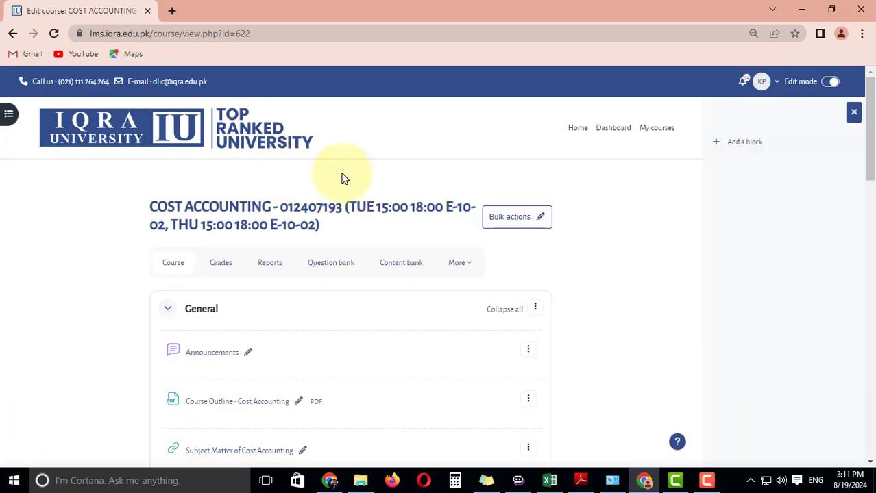
Look through the Cost Accounting course's contents and open its question bank
{"action": "scroll", "coordinate": [233, 261], "scroll_direction": "down", "scroll_amount": 4}
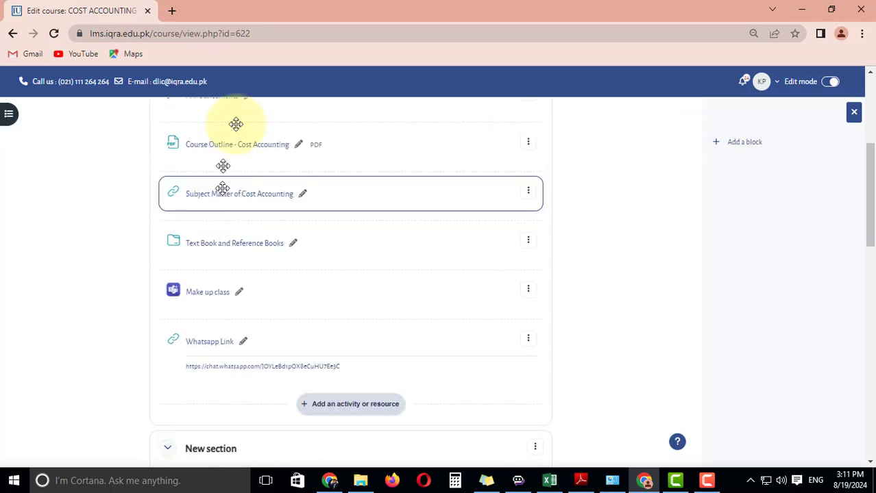
{"action": "scroll", "coordinate": [293, 327], "scroll_direction": "up", "scroll_amount": 3}
{"action": "scroll", "coordinate": [246, 296], "scroll_direction": "down", "scroll_amount": 4}
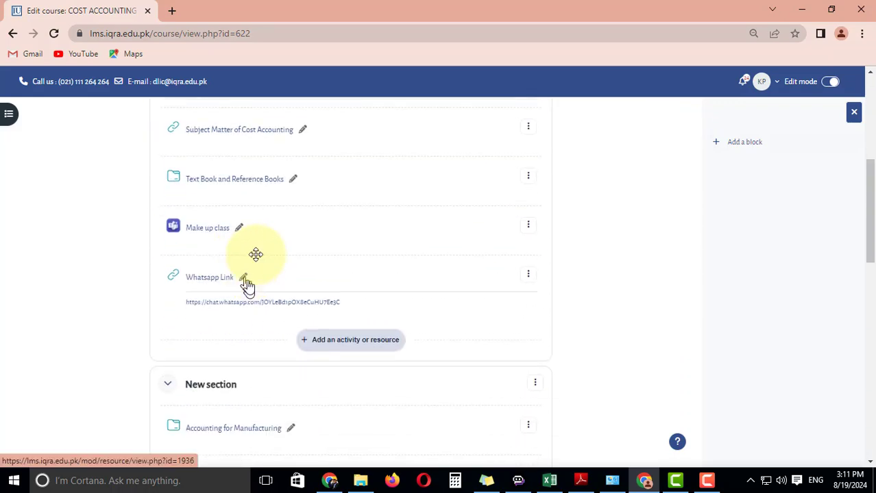
{"action": "scroll", "coordinate": [271, 236], "scroll_direction": "down", "scroll_amount": 3}
{"action": "scroll", "coordinate": [274, 268], "scroll_direction": "up", "scroll_amount": 8}
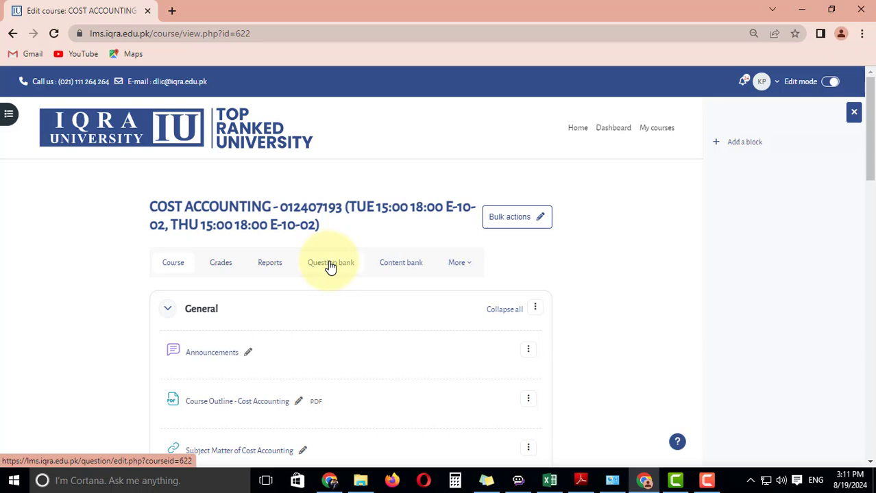
{"action": "left_click", "coordinate": [330, 267]}
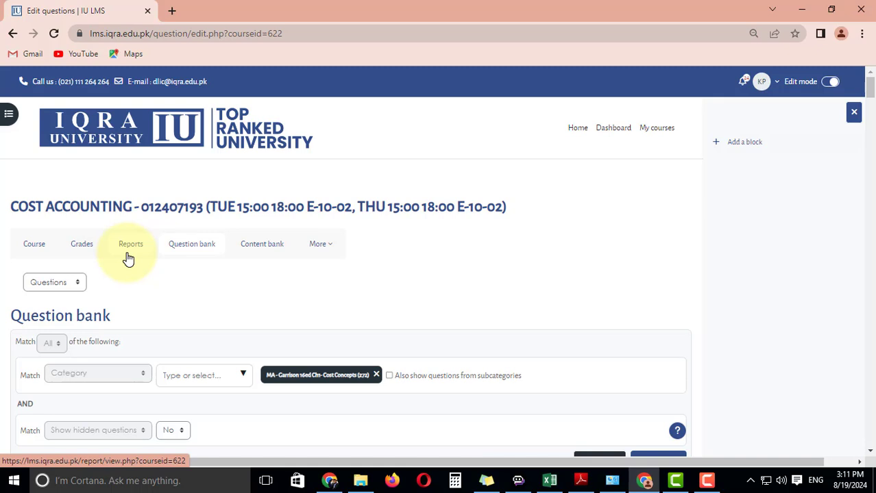
{"action": "scroll", "coordinate": [168, 250], "scroll_direction": "down", "scroll_amount": 2}
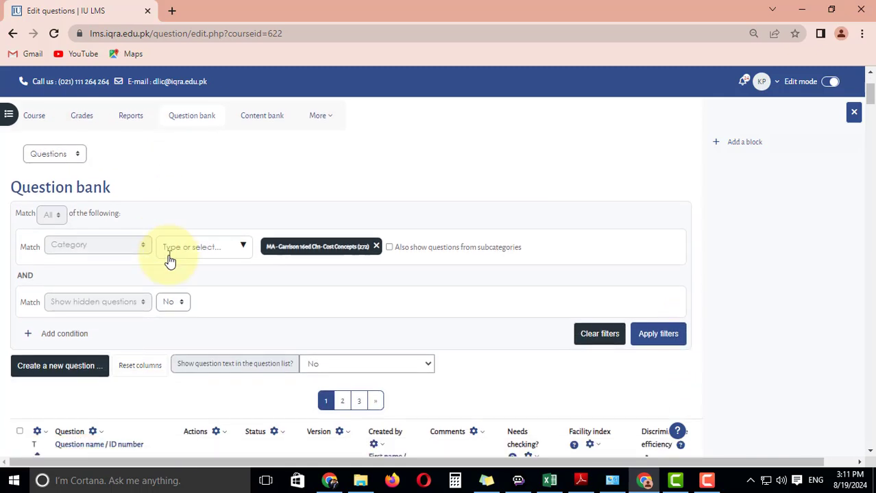
{"action": "scroll", "coordinate": [169, 255], "scroll_direction": "up", "scroll_amount": 2}
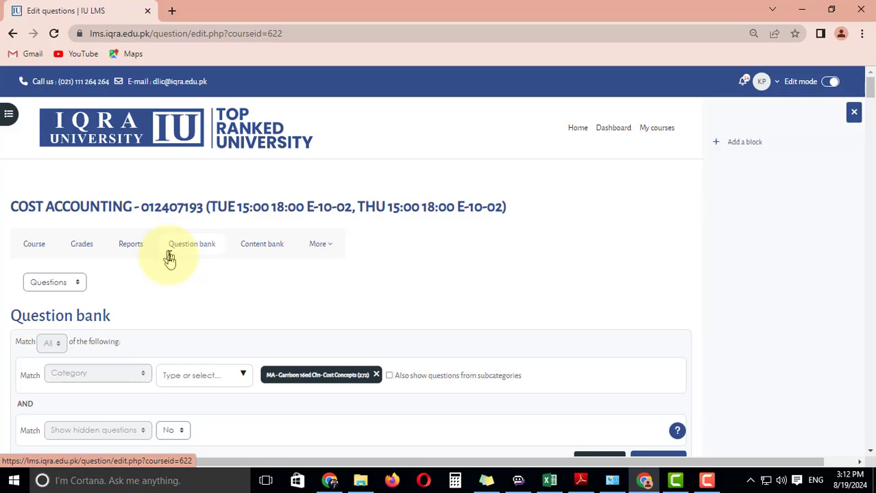
Switch to File Explorer, look over the exported quiz ZIP archives in Downloads, and return to the browser
{"action": "left_click", "coordinate": [360, 479]}
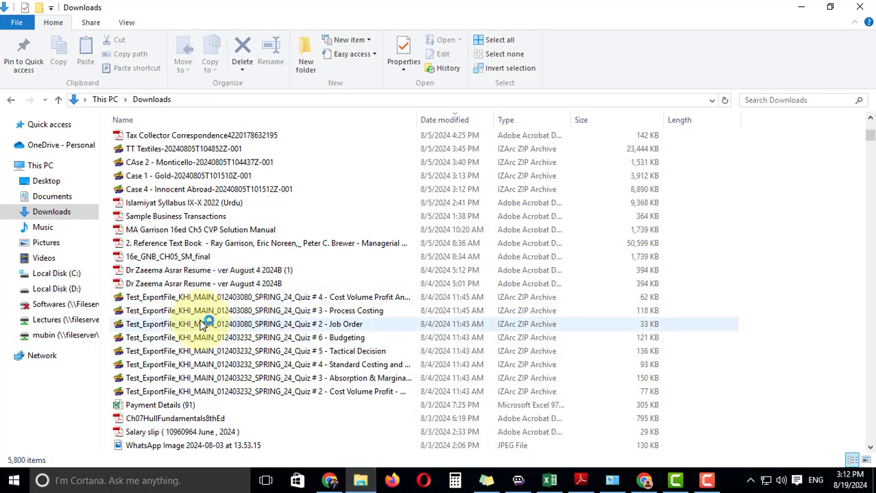
{"action": "left_click", "coordinate": [235, 299]}
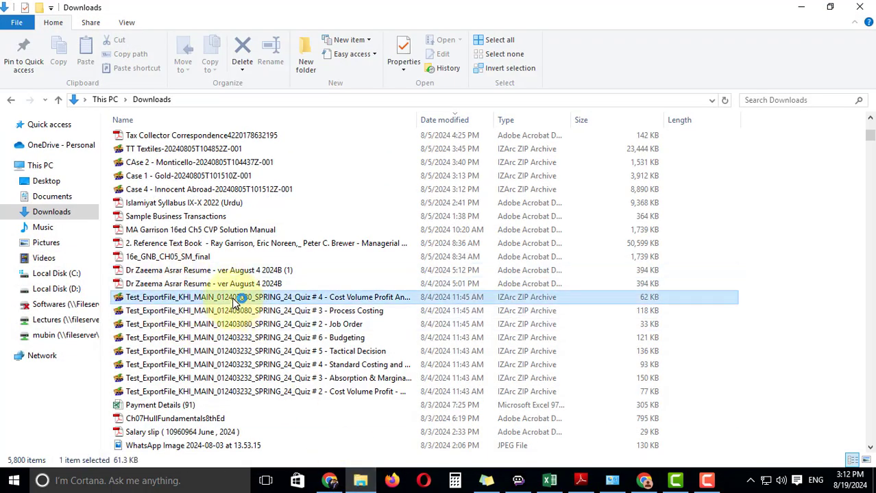
{"action": "left_click", "coordinate": [235, 312]}
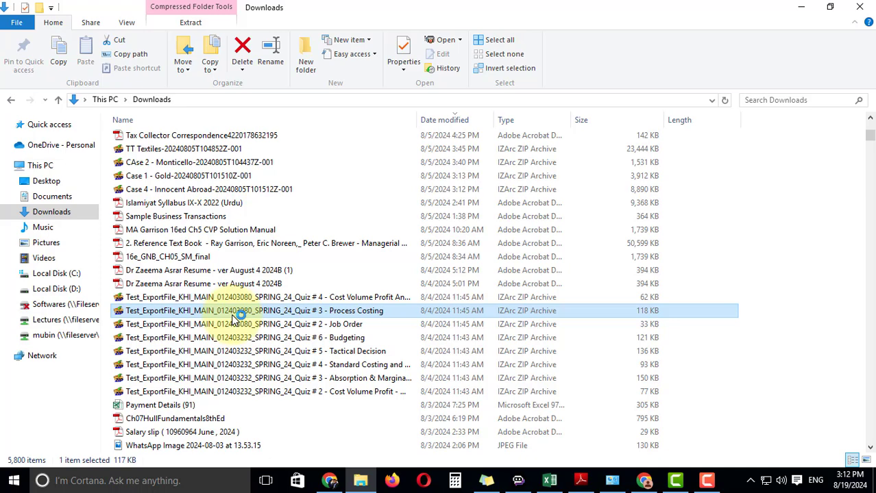
{"action": "left_click", "coordinate": [340, 364]}
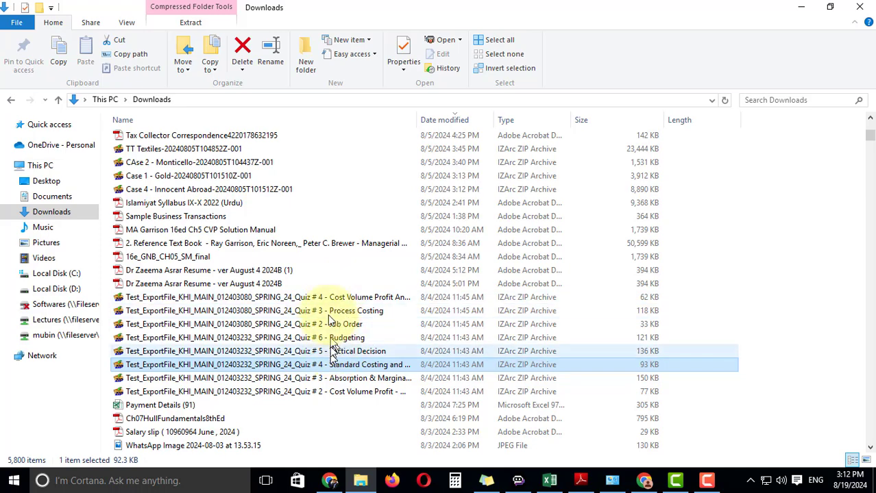
{"action": "left_click", "coordinate": [801, 7]}
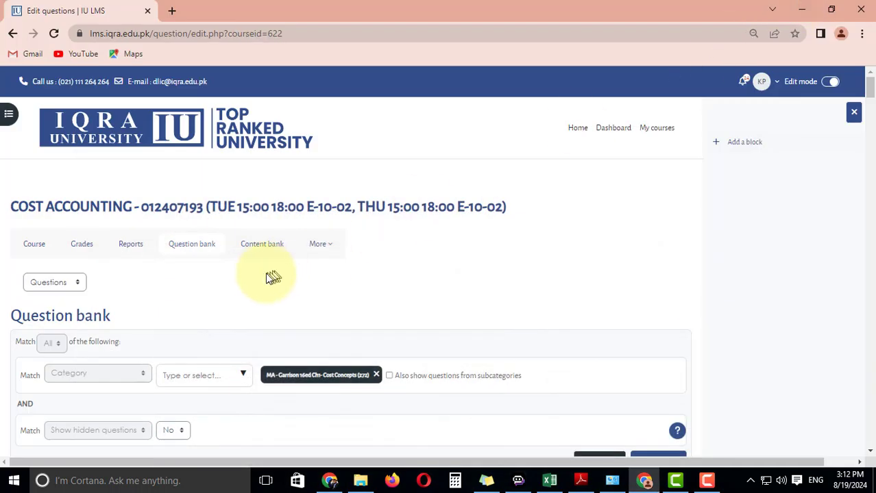
Switch the Cost Accounting question bank to its Categories view and look through the category list
{"action": "scroll", "coordinate": [192, 250], "scroll_direction": "down", "scroll_amount": 2}
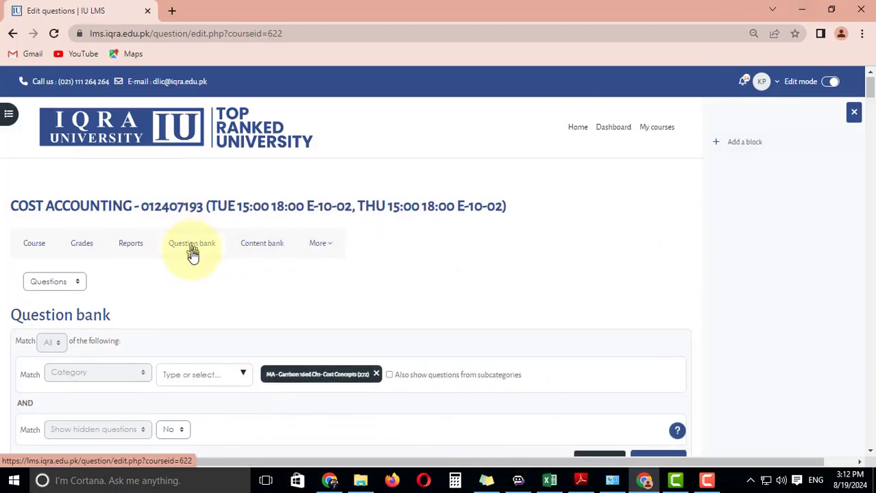
{"action": "scroll", "coordinate": [186, 250], "scroll_direction": "up", "scroll_amount": 2}
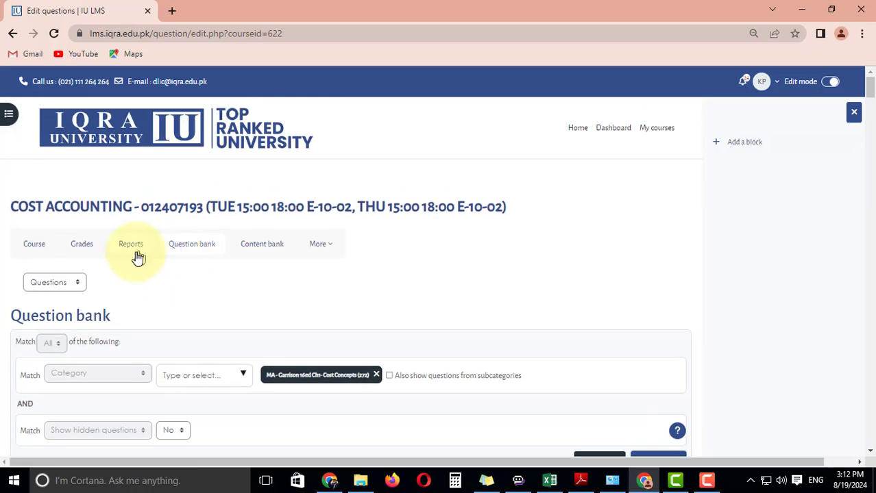
{"action": "left_click", "coordinate": [186, 249]}
{"action": "scroll", "coordinate": [171, 278], "scroll_direction": "down", "scroll_amount": 3}
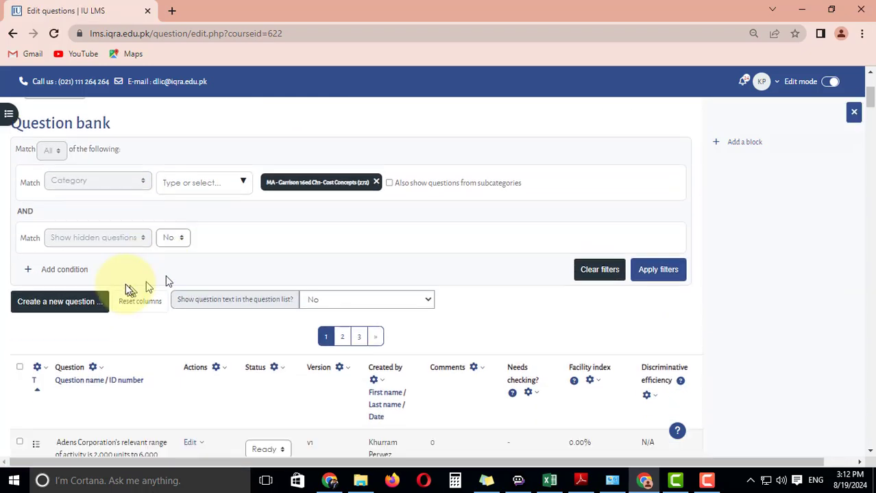
{"action": "scroll", "coordinate": [154, 266], "scroll_direction": "up", "scroll_amount": 3}
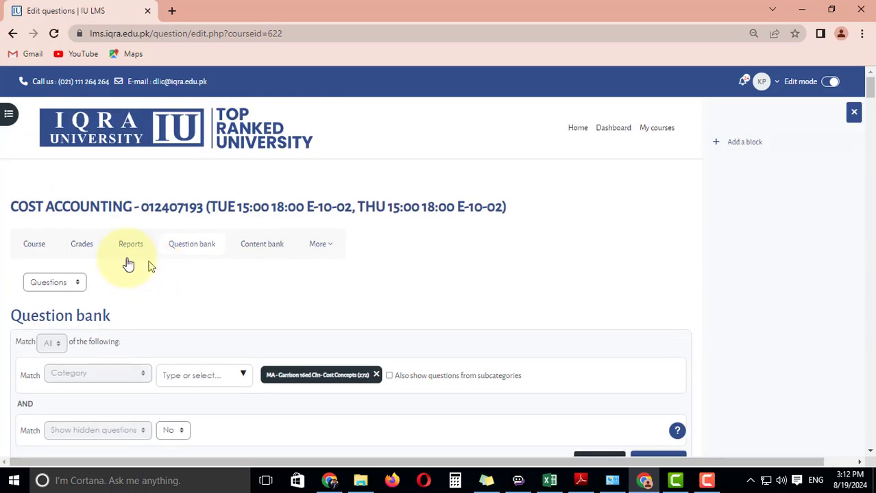
{"action": "left_click", "coordinate": [73, 284]}
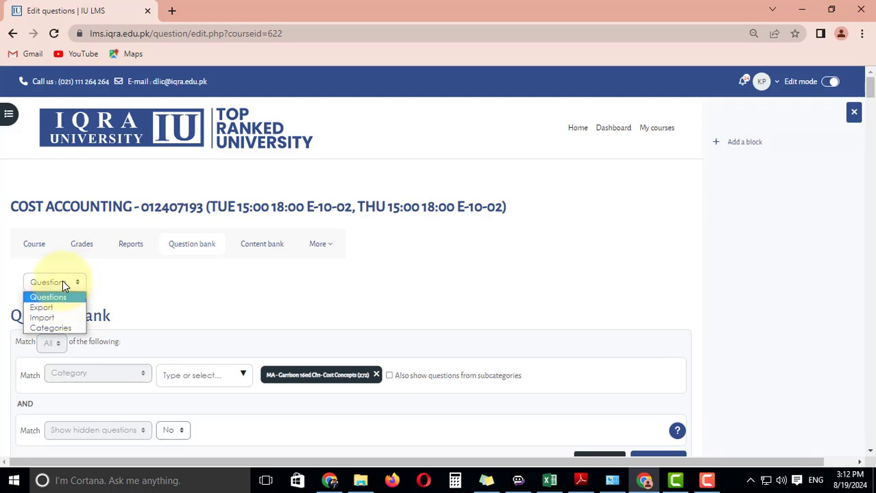
{"action": "left_click", "coordinate": [66, 329]}
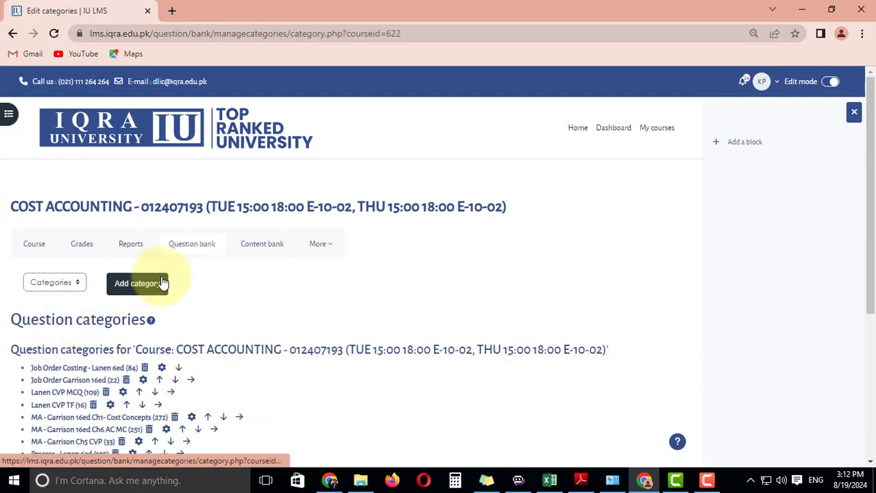
{"action": "scroll", "coordinate": [138, 288], "scroll_direction": "down", "scroll_amount": 3}
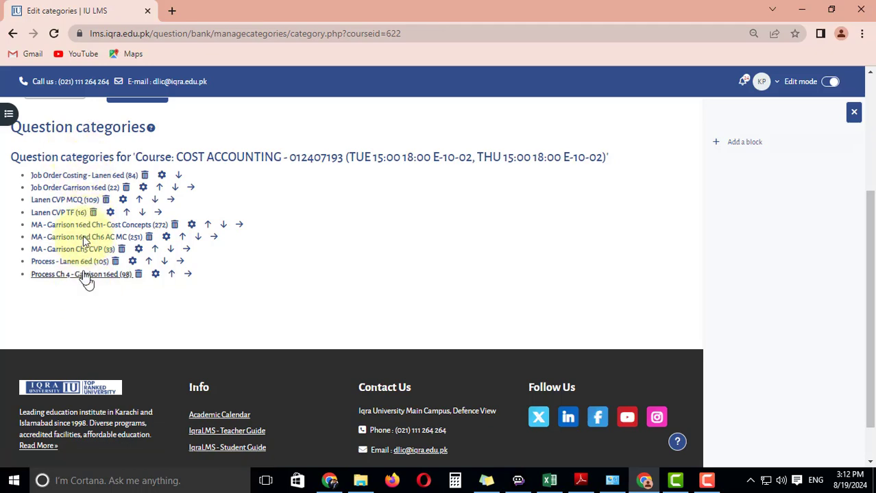
{"action": "scroll", "coordinate": [87, 188], "scroll_direction": "up", "scroll_amount": 3}
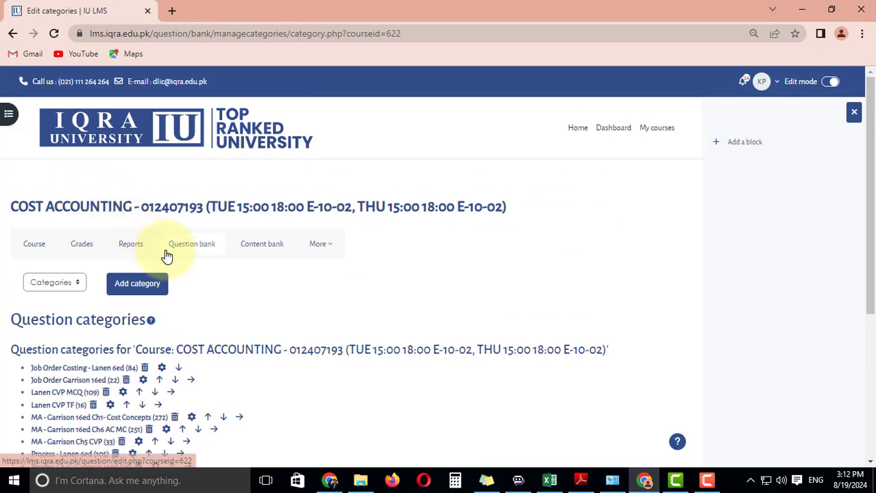
Return to My courses and open the Financial Accounting 1 course
{"action": "left_click", "coordinate": [657, 128]}
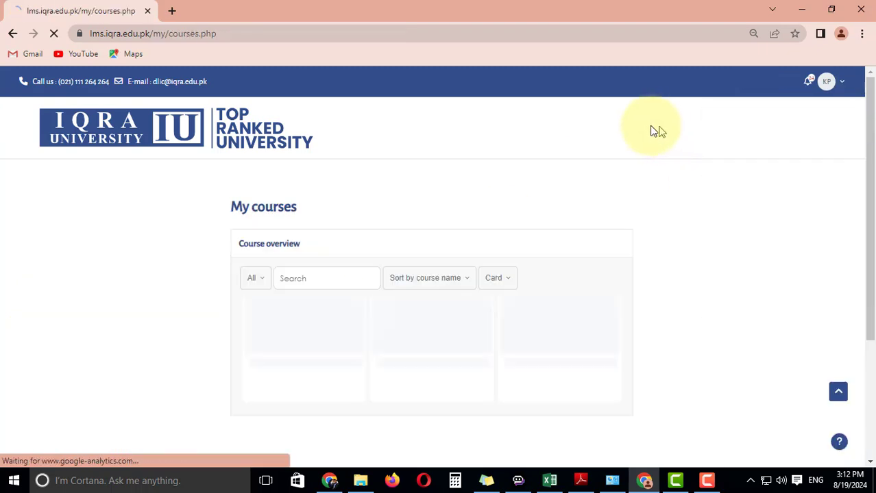
{"action": "left_click", "coordinate": [437, 361]}
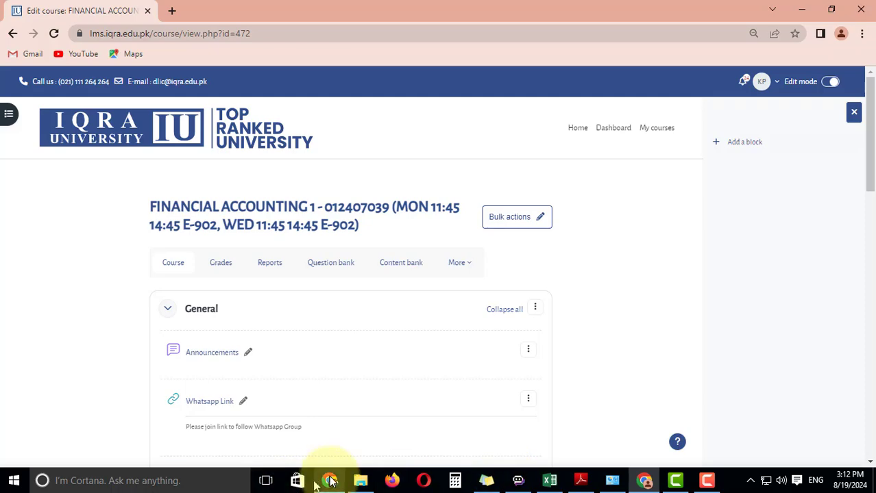
Switch to the other Chrome window's LMS session, open the Cost & Management Accounting course, and log in again with Microsoft 365
{"action": "left_click", "coordinate": [329, 480]}
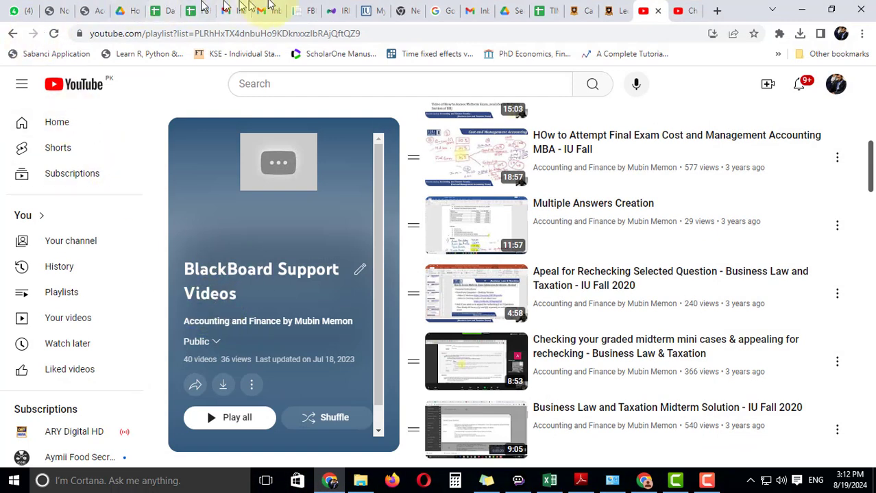
{"action": "left_click", "coordinate": [365, 10]}
{"action": "scroll", "coordinate": [172, 235], "scroll_direction": "up", "scroll_amount": 3}
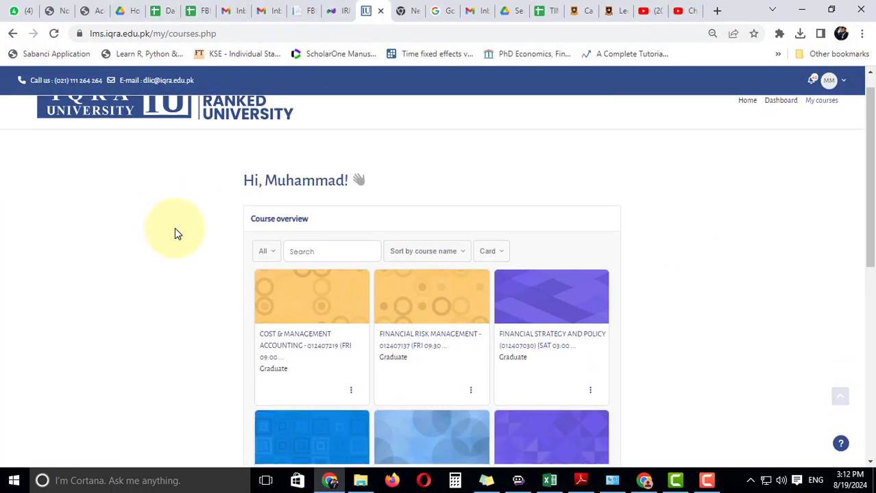
{"action": "scroll", "coordinate": [267, 250], "scroll_direction": "down", "scroll_amount": 1}
{"action": "left_click", "coordinate": [279, 294]}
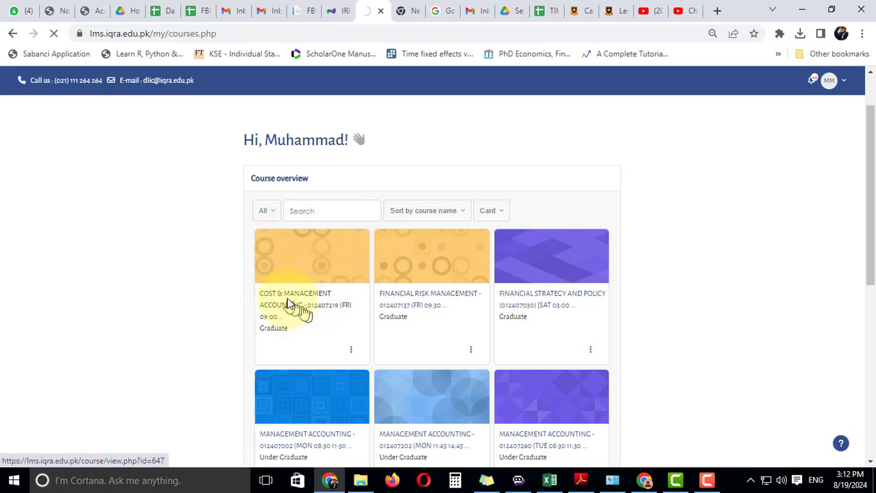
{"action": "scroll", "coordinate": [406, 411], "scroll_direction": "down", "scroll_amount": 1}
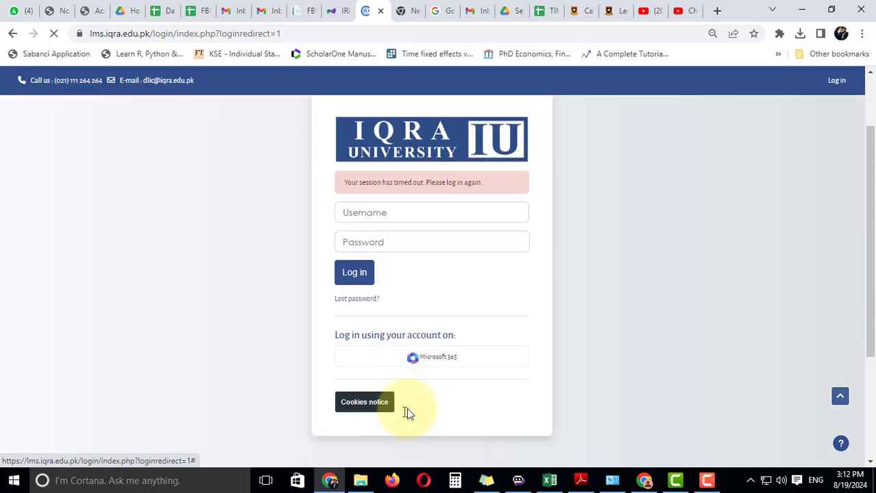
{"action": "scroll", "coordinate": [407, 411], "scroll_direction": "down", "scroll_amount": 1}
{"action": "left_click", "coordinate": [436, 319]}
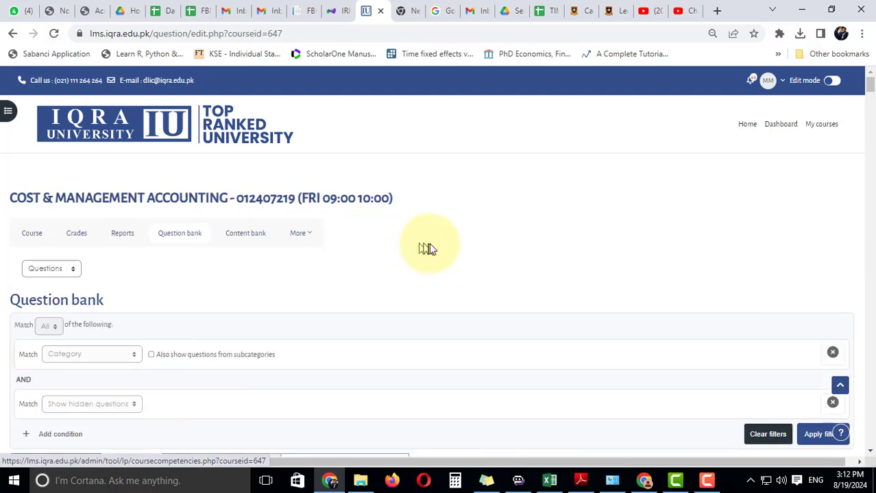
Switch the Cost & Management Accounting question bank to its Categories view and check the listed categories
{"action": "left_click", "coordinate": [65, 276]}
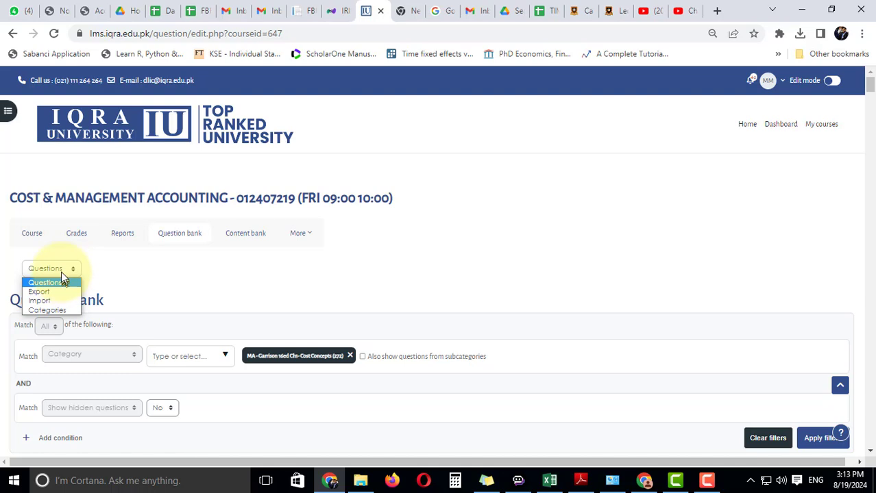
{"action": "left_click", "coordinate": [63, 276]}
{"action": "left_click", "coordinate": [61, 270]}
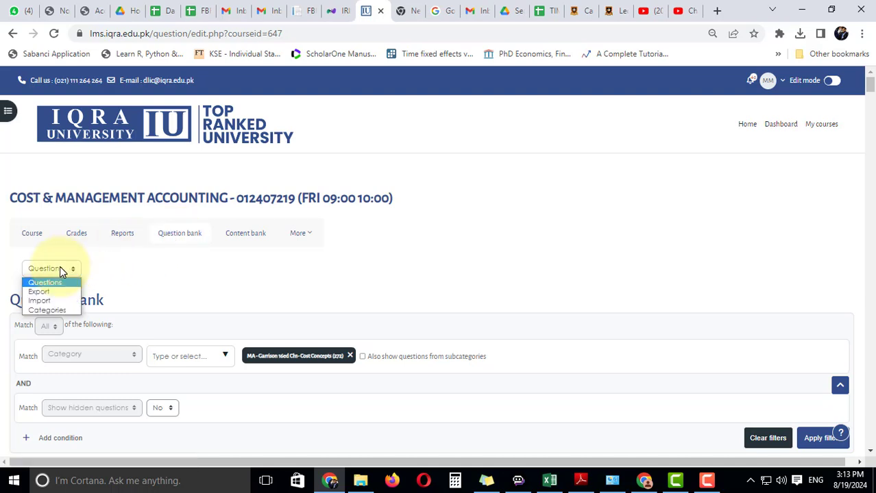
{"action": "left_click", "coordinate": [55, 310]}
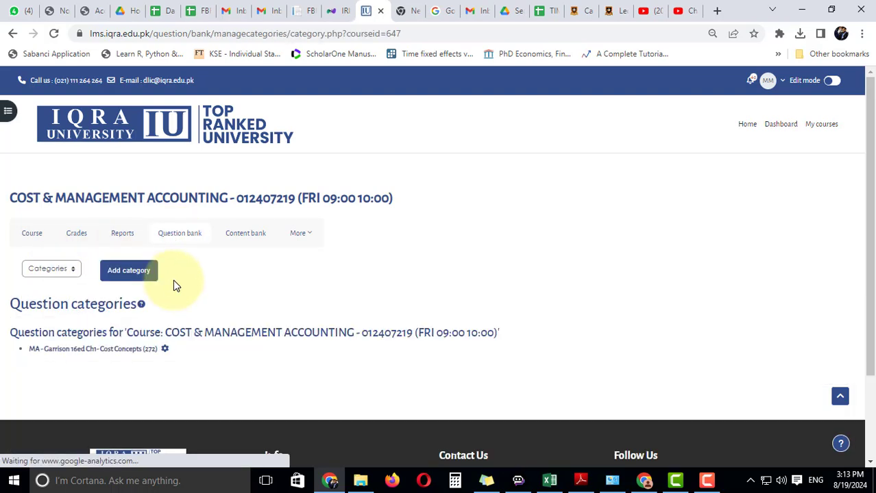
{"action": "scroll", "coordinate": [174, 279], "scroll_direction": "down", "scroll_amount": 3}
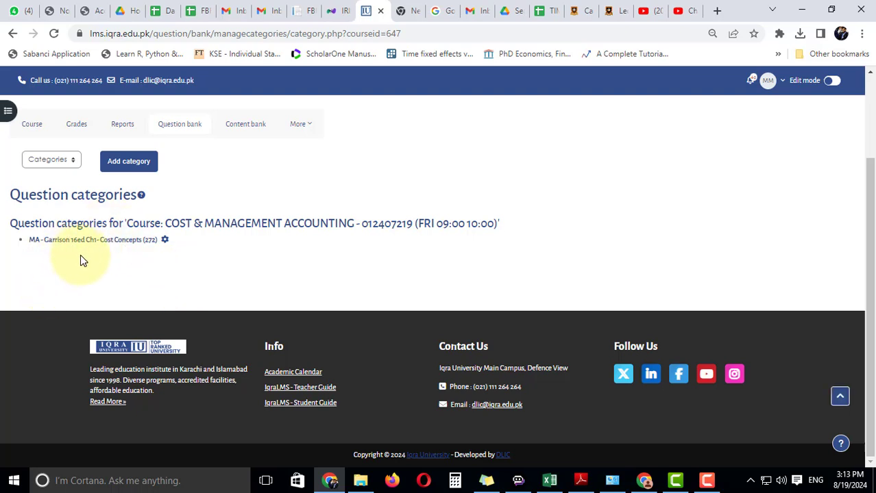
{"action": "scroll", "coordinate": [81, 260], "scroll_direction": "up", "scroll_amount": 3}
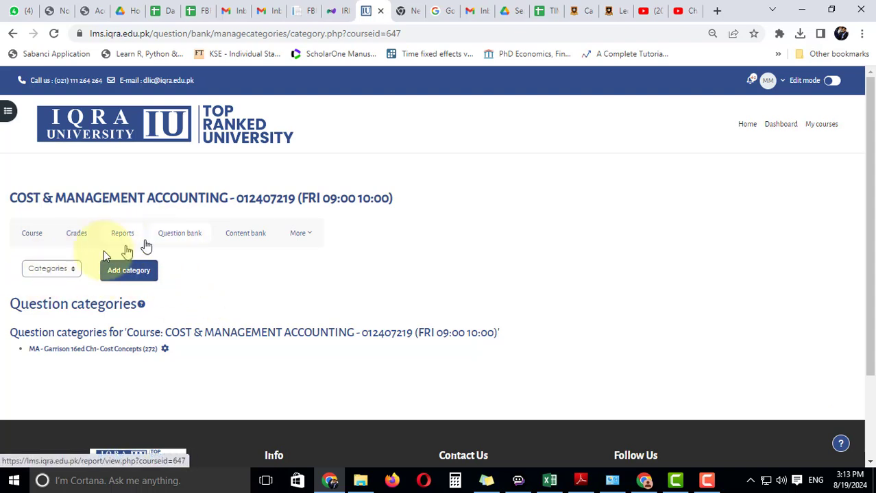
Open the Cost & Management Accounting question bank's import form and set the file format to Blackboard
{"action": "left_click", "coordinate": [69, 268]}
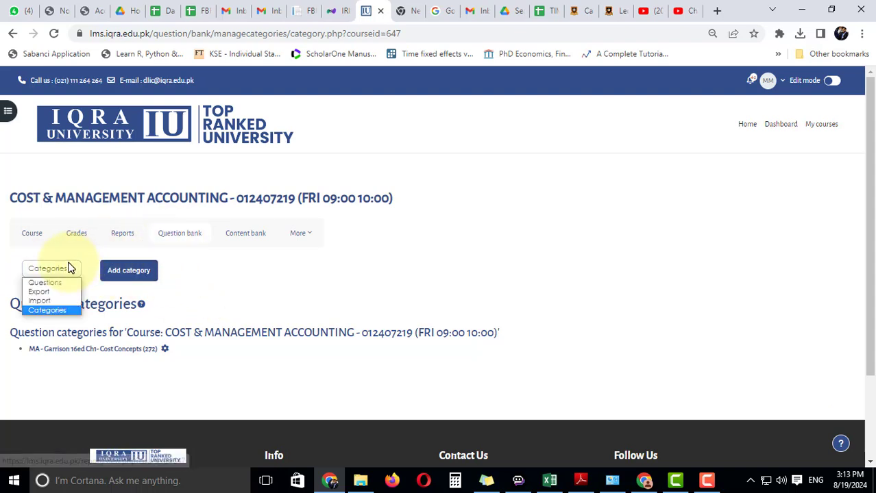
{"action": "left_click", "coordinate": [60, 304]}
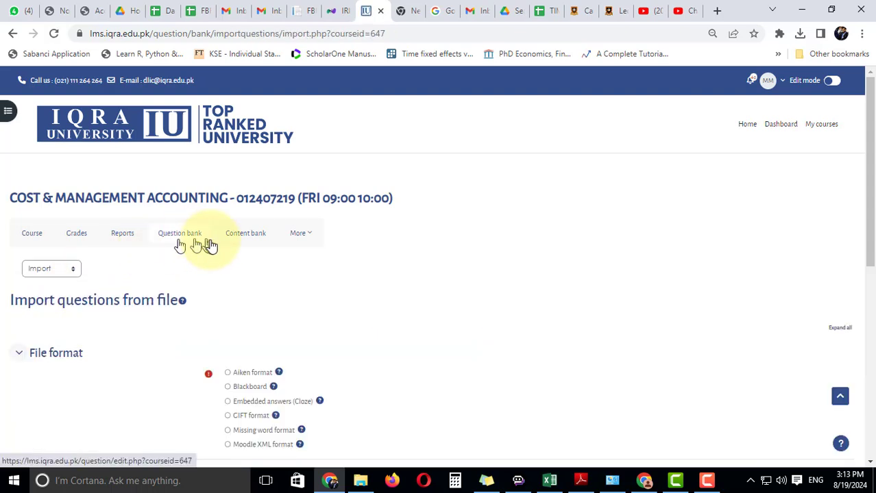
{"action": "scroll", "coordinate": [226, 259], "scroll_direction": "down", "scroll_amount": 2}
{"action": "left_click", "coordinate": [246, 258]}
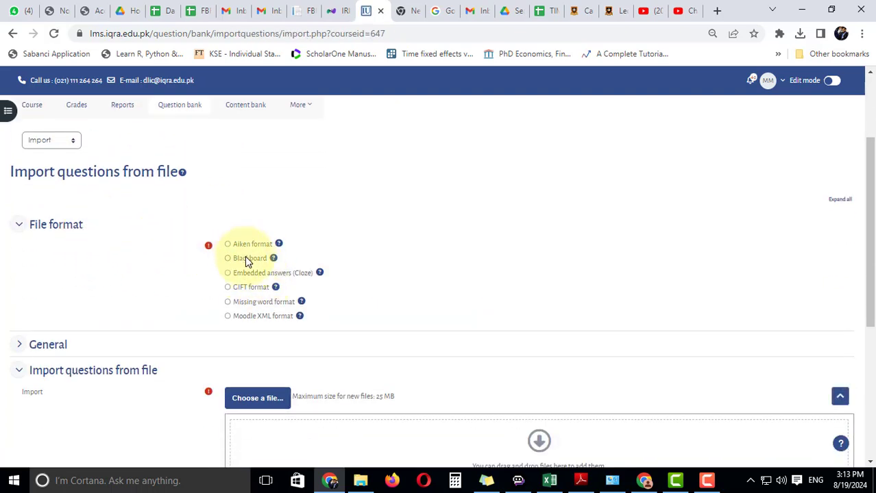
Upload Test_ExportFile_KHI_MAIN_012403080_SPRING_24_Quiz # 2 - Job Order.zip from the Downloads folder as the import file
{"action": "scroll", "coordinate": [288, 264], "scroll_direction": "down", "scroll_amount": 2}
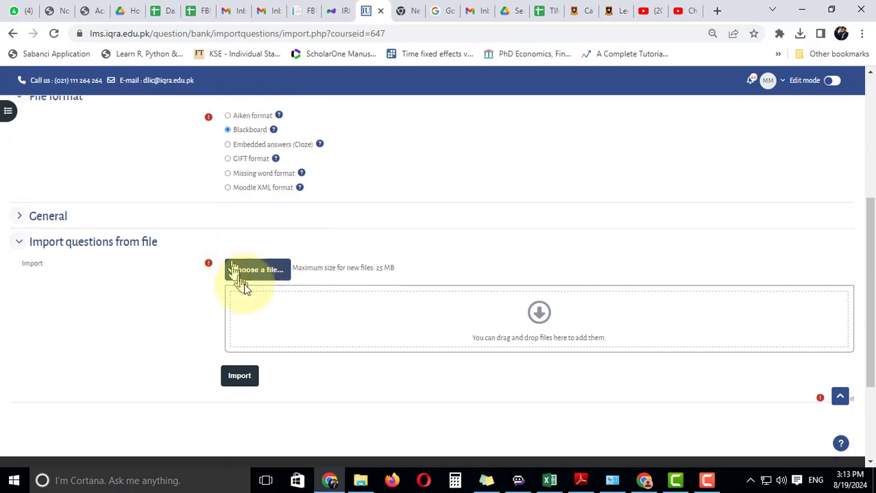
{"action": "left_click", "coordinate": [259, 272]}
{"action": "left_click", "coordinate": [362, 228]}
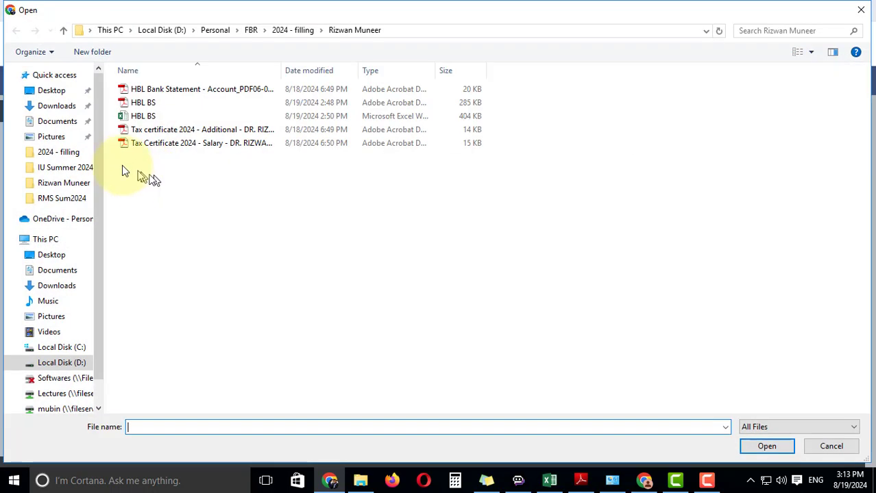
{"action": "left_click", "coordinate": [57, 107]}
{"action": "scroll", "coordinate": [293, 213], "scroll_direction": "down", "scroll_amount": 15}
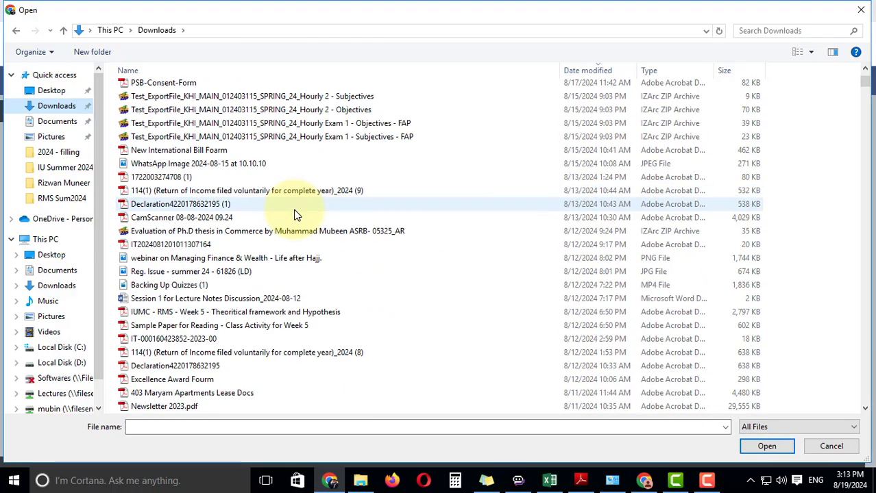
{"action": "scroll", "coordinate": [296, 215], "scroll_direction": "up", "scroll_amount": 1}
{"action": "scroll", "coordinate": [296, 215], "scroll_direction": "down", "scroll_amount": 20}
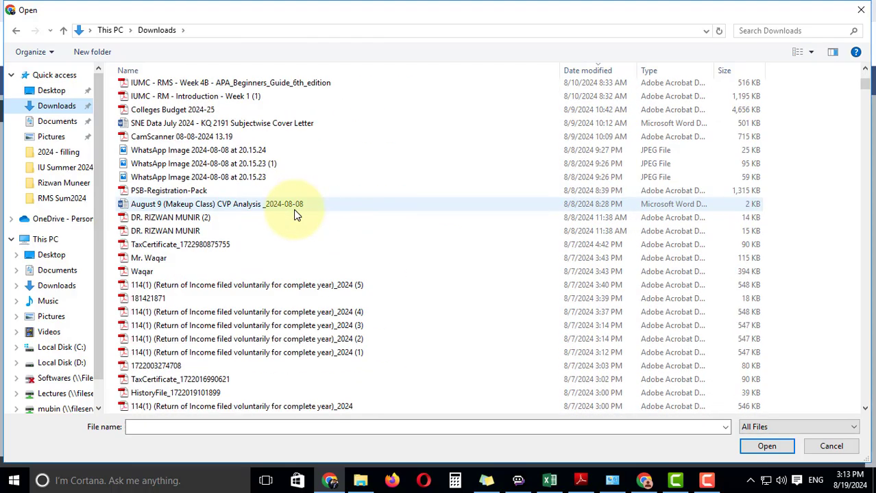
{"action": "scroll", "coordinate": [296, 215], "scroll_direction": "down", "scroll_amount": 11}
{"action": "scroll", "coordinate": [296, 215], "scroll_direction": "up", "scroll_amount": 3}
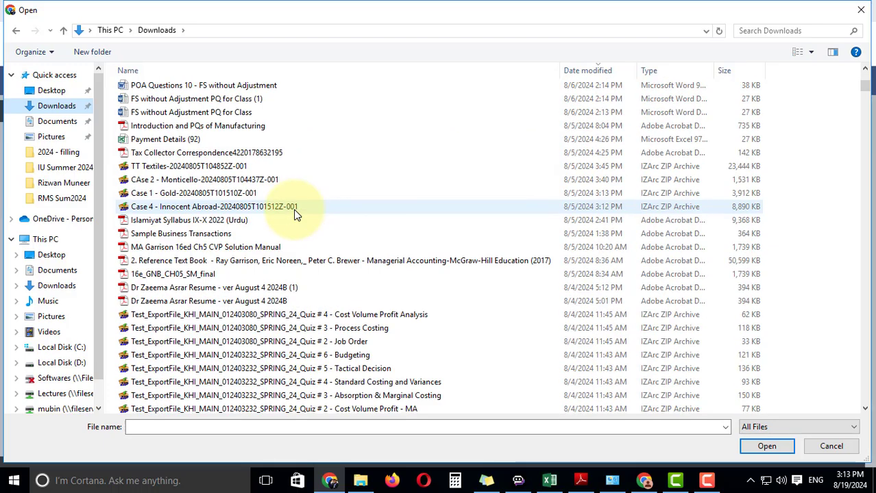
{"action": "scroll", "coordinate": [296, 217], "scroll_direction": "down", "scroll_amount": 2}
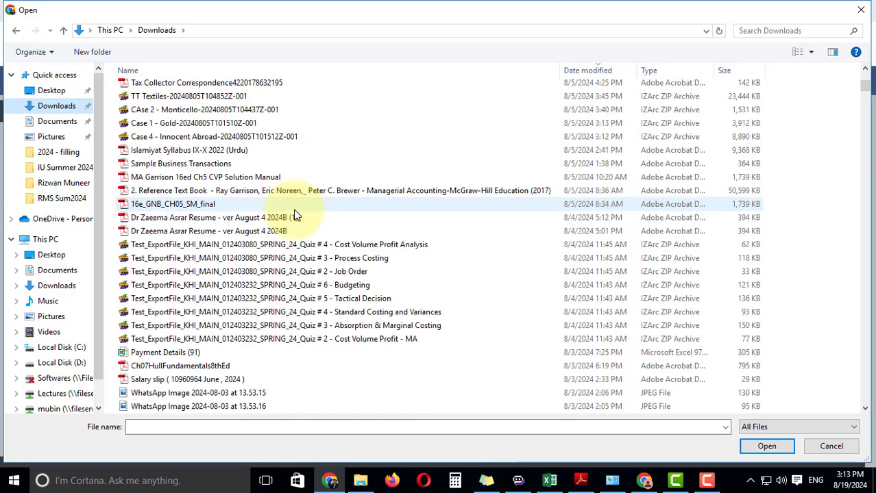
{"action": "left_click", "coordinate": [365, 274]}
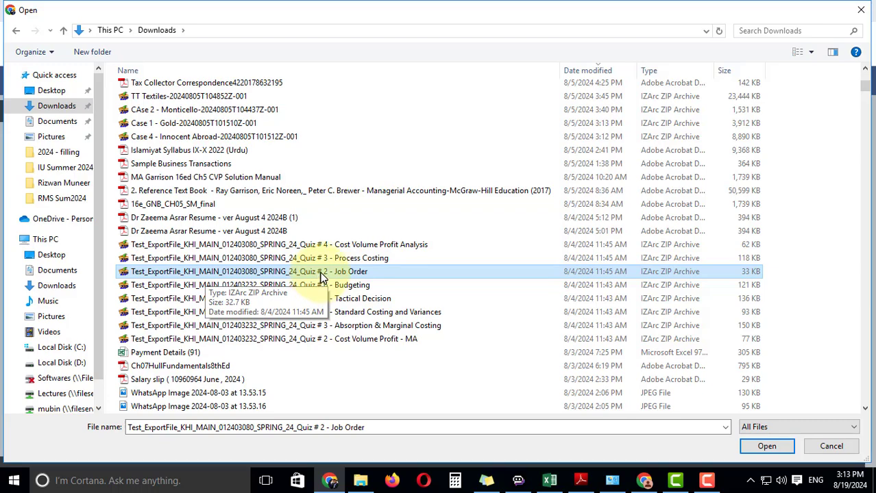
{"action": "left_click", "coordinate": [765, 447]}
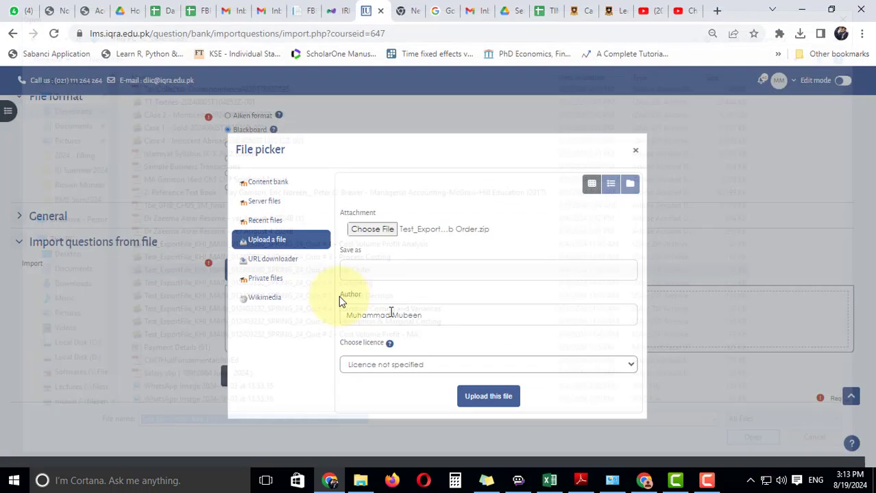
{"action": "left_click", "coordinate": [491, 397]}
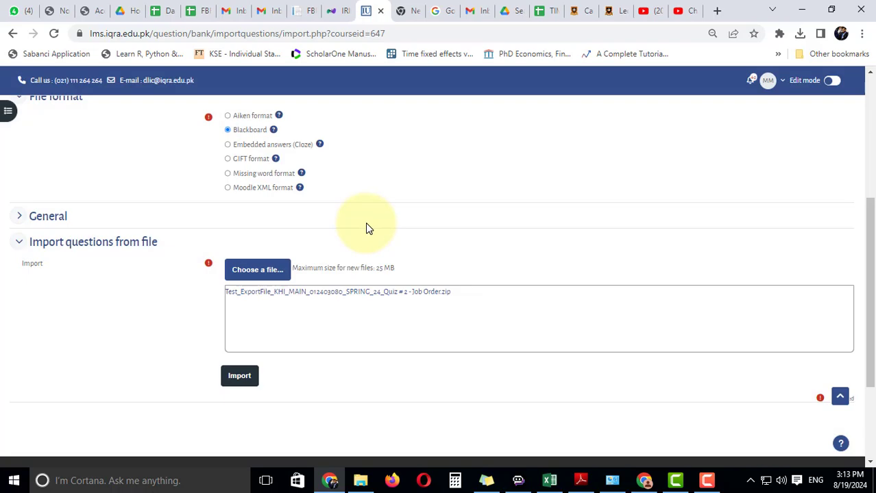
Import the questions from the uploaded quiz file and look through the imported question list
{"action": "scroll", "coordinate": [293, 236], "scroll_direction": "down", "scroll_amount": 2}
{"action": "scroll", "coordinate": [272, 250], "scroll_direction": "up", "scroll_amount": 3}
{"action": "scroll", "coordinate": [255, 324], "scroll_direction": "down", "scroll_amount": 2}
{"action": "left_click", "coordinate": [239, 294]}
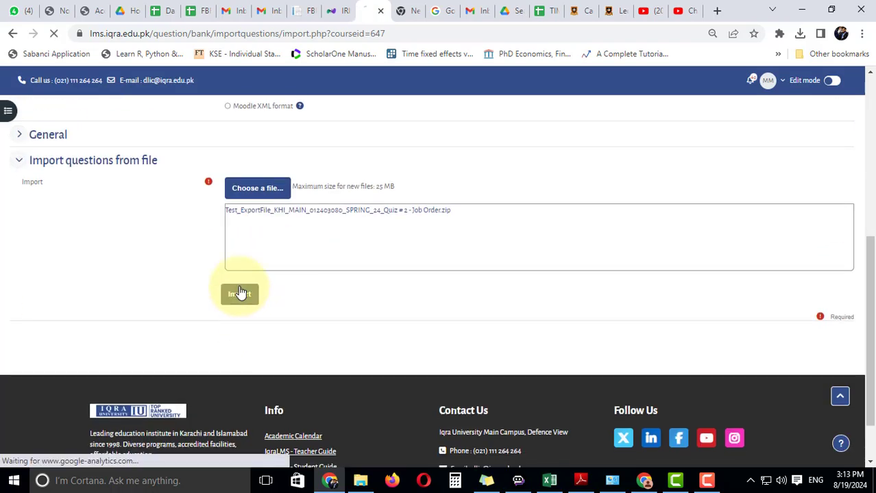
{"action": "scroll", "coordinate": [64, 286], "scroll_direction": "down", "scroll_amount": 3}
{"action": "scroll", "coordinate": [64, 288], "scroll_direction": "down", "scroll_amount": 1}
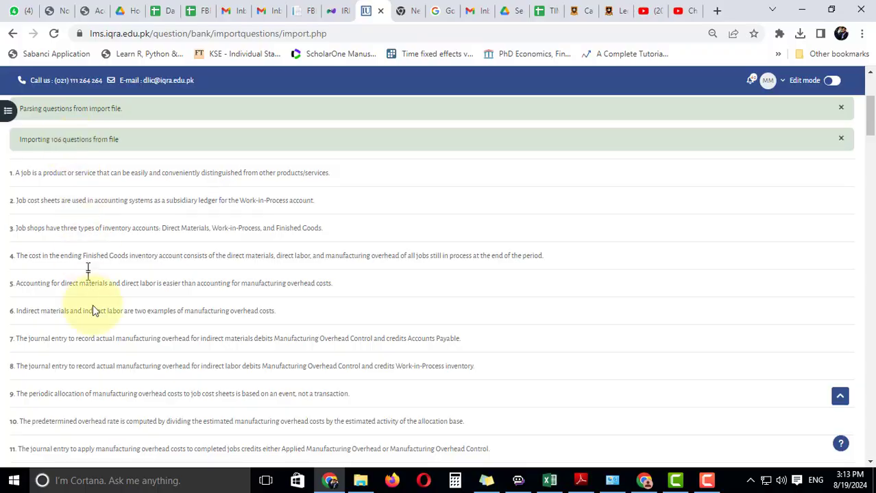
{"action": "scroll", "coordinate": [107, 206], "scroll_direction": "down", "scroll_amount": 20}
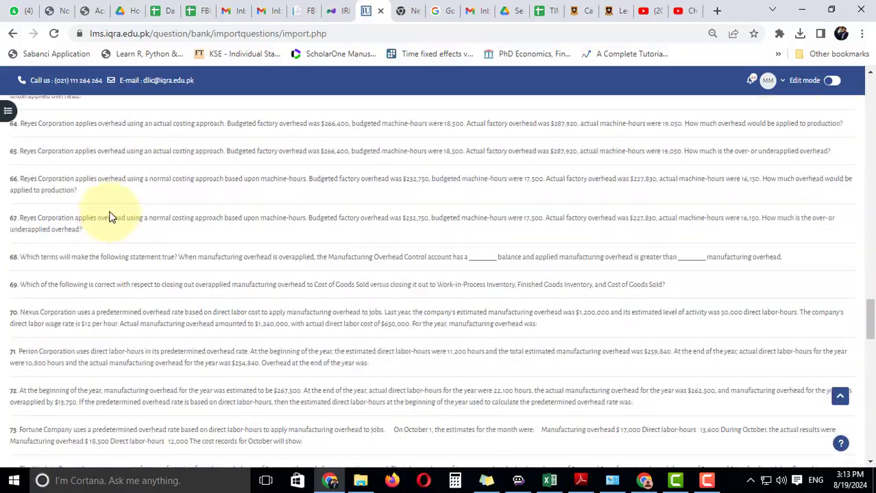
{"action": "scroll", "coordinate": [112, 216], "scroll_direction": "up", "scroll_amount": 15}
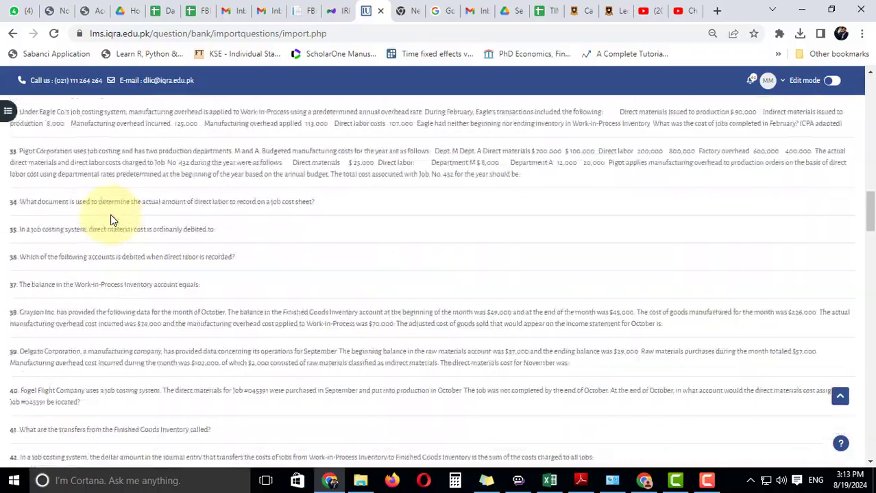
{"action": "scroll", "coordinate": [110, 214], "scroll_direction": "up", "scroll_amount": 15}
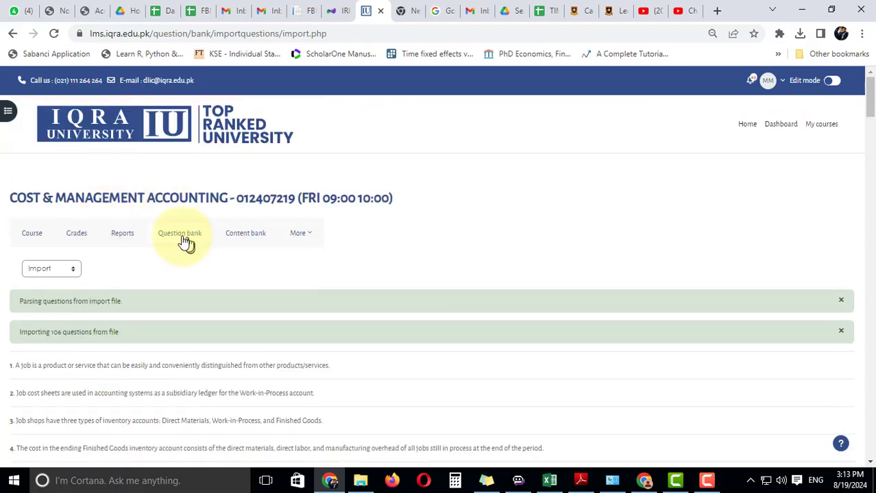
Return to the question bank's Categories view and delete the empty Quiz # 2 - Job Order category
{"action": "left_click", "coordinate": [186, 238]}
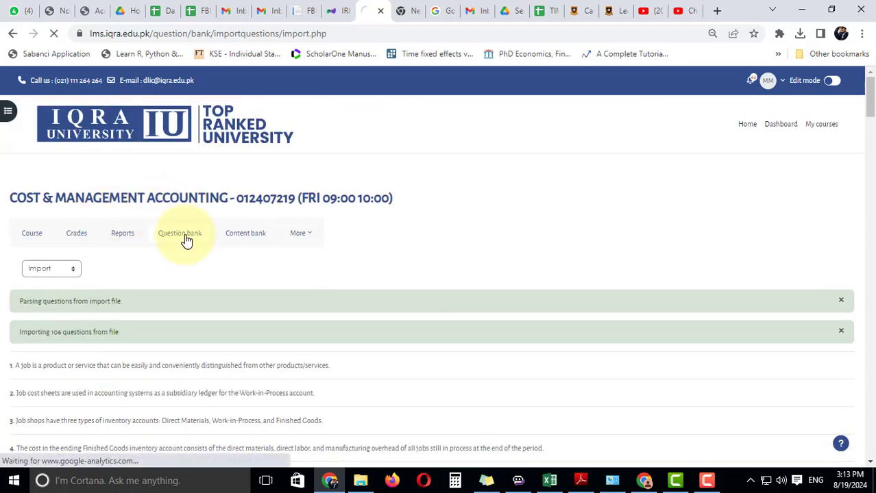
{"action": "scroll", "coordinate": [191, 219], "scroll_direction": "down", "scroll_amount": 4}
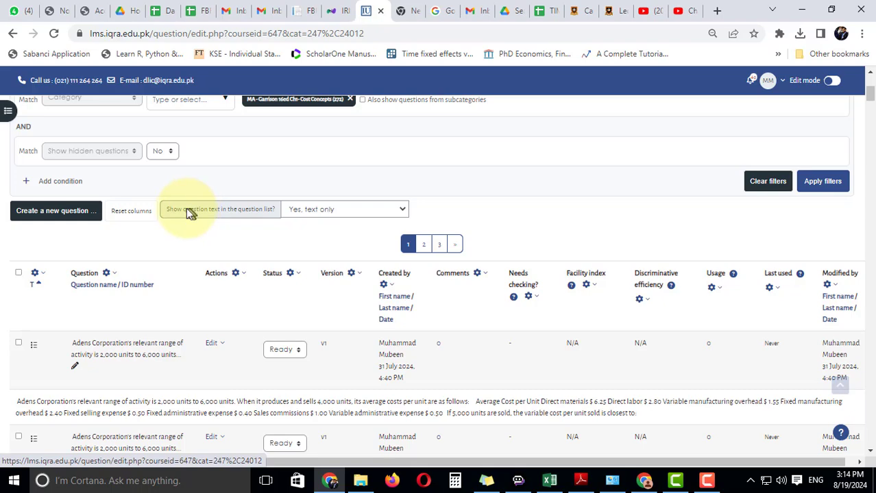
{"action": "scroll", "coordinate": [186, 209], "scroll_direction": "up", "scroll_amount": 4}
{"action": "left_click", "coordinate": [64, 269]}
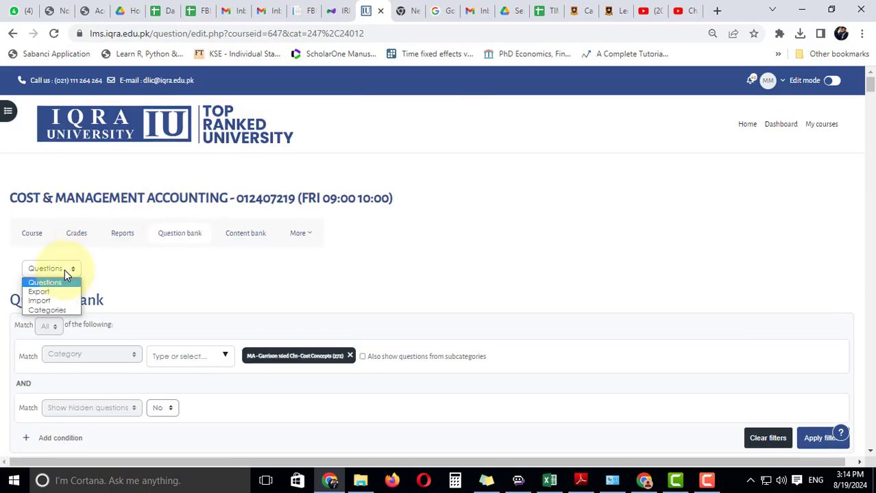
{"action": "left_click", "coordinate": [54, 312]}
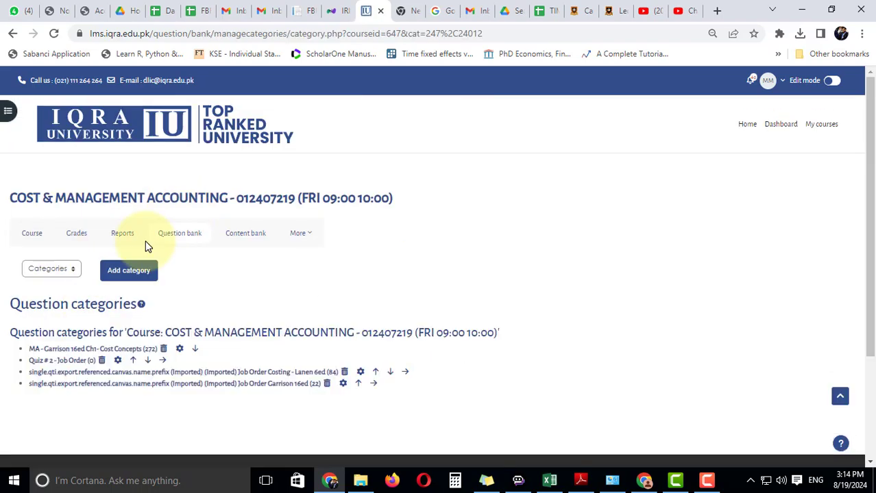
{"action": "scroll", "coordinate": [145, 241], "scroll_direction": "down", "scroll_amount": 2}
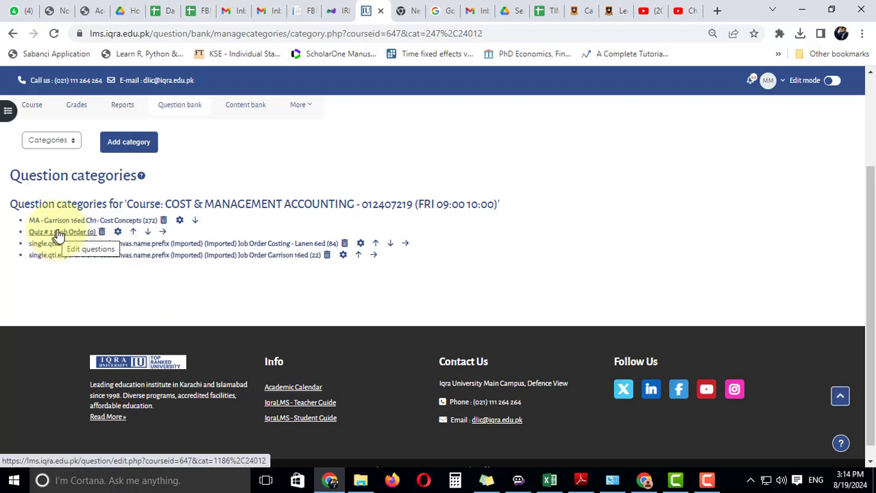
{"action": "left_click", "coordinate": [103, 234]}
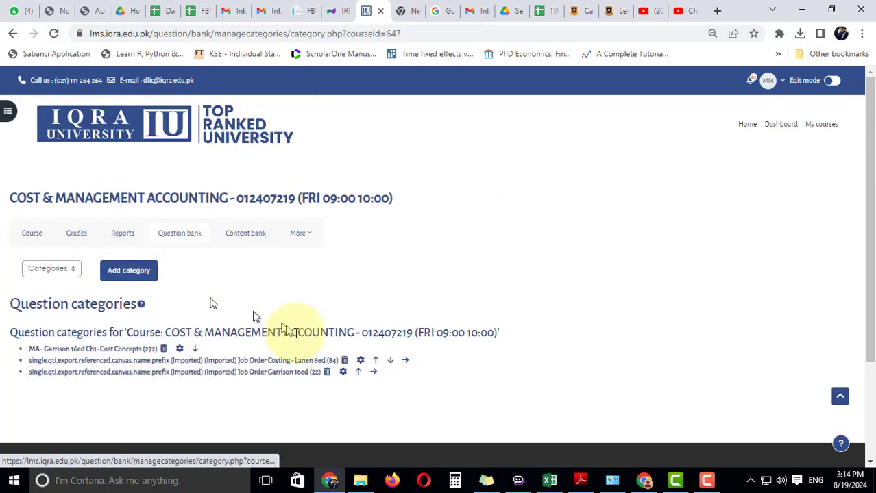
{"action": "left_click", "coordinate": [335, 366]}
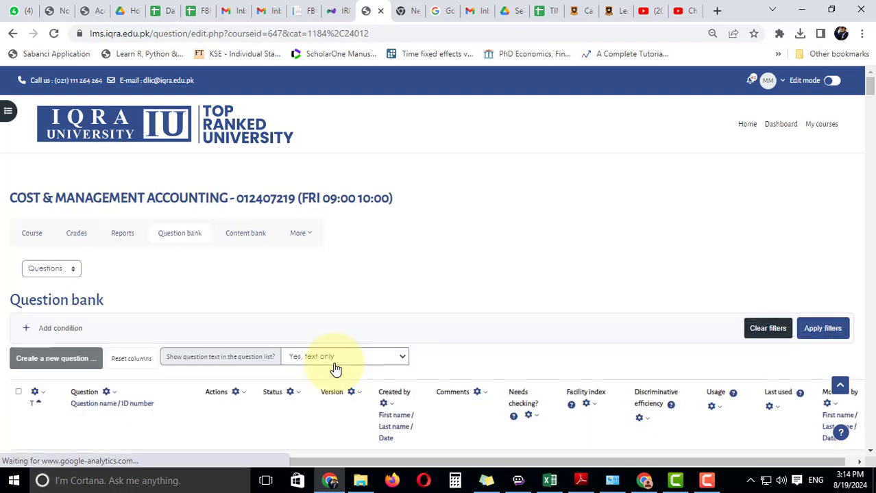
{"action": "left_click", "coordinate": [163, 237]}
{"action": "left_click", "coordinate": [48, 268]}
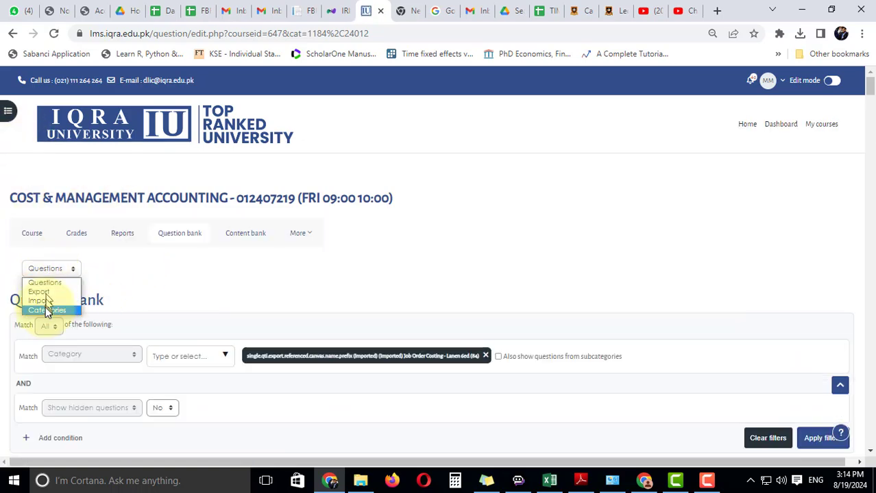
{"action": "left_click", "coordinate": [43, 288]}
Rename the imported Lanen category as Job Order Costing - Lanen 6ed by removing its export prefix, and save the change
{"action": "scroll", "coordinate": [356, 274], "scroll_direction": "down", "scroll_amount": 3}
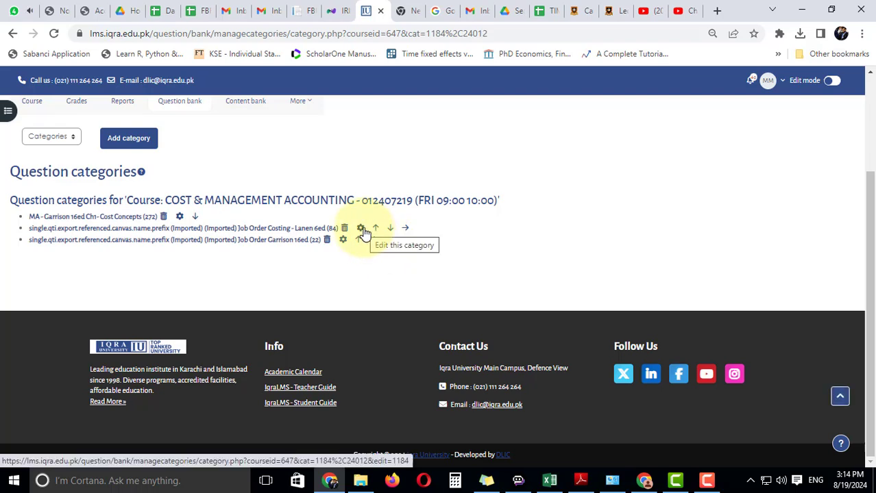
{"action": "left_click", "coordinate": [361, 229]}
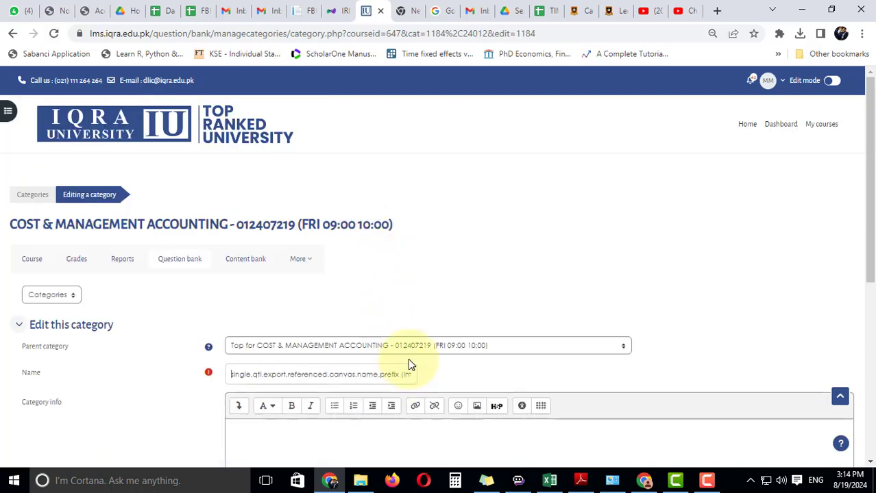
{"action": "key", "text": "shift+Right"}
{"action": "key", "text": "shift+Right"}
{"action": "key", "text": "shift+Right"}
{"action": "key", "text": "shift+Right"}
{"action": "key", "text": "shift+Right"}
{"action": "key", "text": "shift+Right"}
{"action": "key", "text": "shift+Right"}
{"action": "key", "text": "shift+Right"}
{"action": "key", "text": "shift+Right"}
{"action": "key", "text": "shift+Right"}
{"action": "key", "text": "shift+Right"}
{"action": "key", "text": "shift+Right"}
{"action": "key", "text": "shift+Right"}
{"action": "key", "text": "shift+Right"}
{"action": "key", "text": "shift+Right"}
{"action": "key", "text": "shift+Right"}
{"action": "key", "text": "shift+Right"}
{"action": "key", "text": "shift+Right"}
{"action": "key", "text": "shift+Right"}
{"action": "key", "text": "shift+Right"}
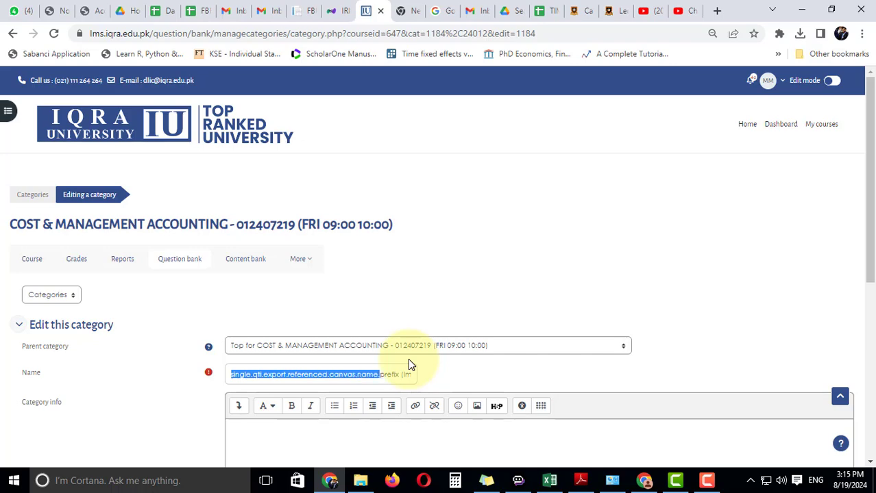
{"action": "key", "text": "shift+Right"}
{"action": "key", "text": "shift+Right"}
{"action": "key", "text": "shift+Right"}
{"action": "key", "text": "shift+Right"}
{"action": "key", "text": "shift+Right"}
{"action": "key", "text": "shift+Right"}
{"action": "key", "text": "shift+Right"}
{"action": "key", "text": "shift+Right"}
{"action": "key", "text": "shift+Right"}
{"action": "key", "text": "shift+Right"}
{"action": "key", "text": "shift+Right"}
{"action": "key", "text": "shift+Right"}
{"action": "key", "text": "shift+Right"}
{"action": "key", "text": "shift+Right"}
{"action": "key", "text": "shift+Right"}
{"action": "key", "text": "shift+Right"}
{"action": "key", "text": "shift+Right"}
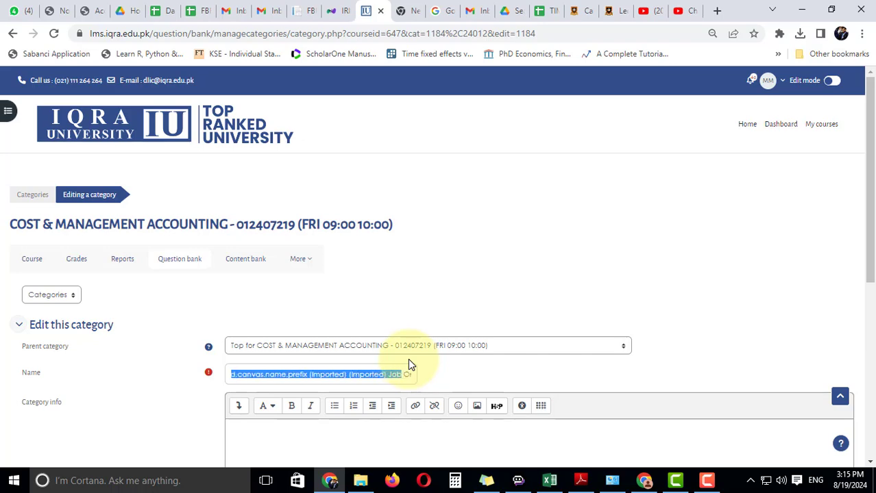
{"action": "key", "text": "BackSpace"}
{"action": "scroll", "coordinate": [362, 323], "scroll_direction": "down", "scroll_amount": 10}
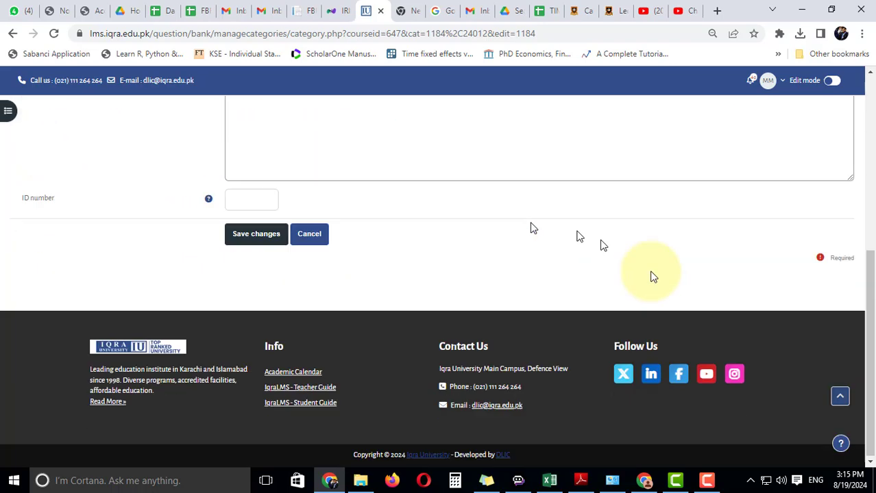
{"action": "left_click", "coordinate": [252, 235]}
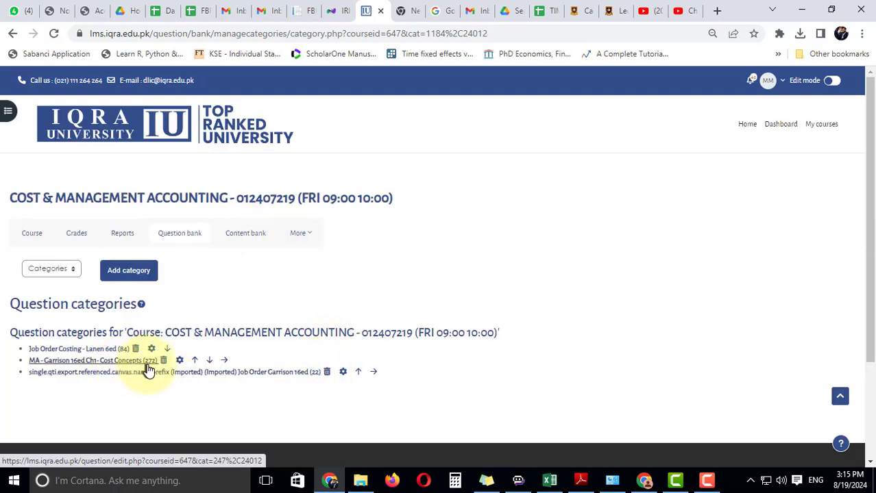
Shorten the imported Garrison job order category's name to Job Order Garrison 16ed and save the change
{"action": "left_click", "coordinate": [344, 373]}
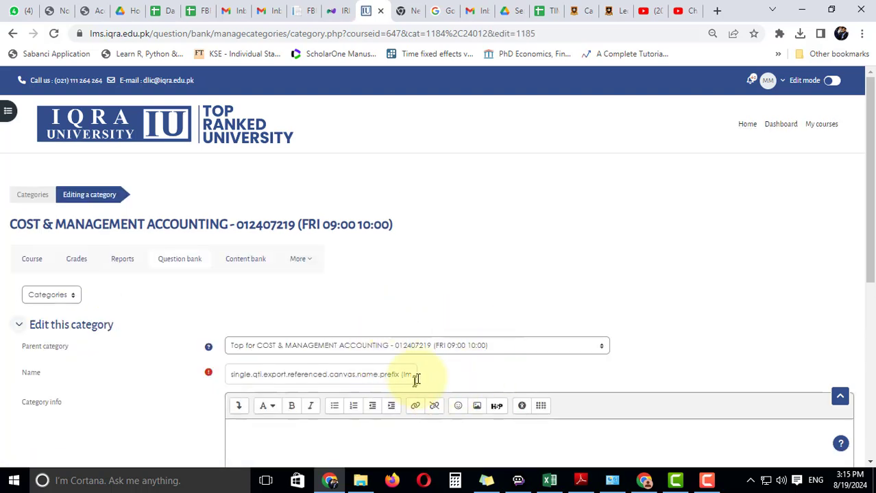
{"action": "key", "text": "shift+Home"}
{"action": "key", "text": "Delete"}
{"action": "key", "text": "Delete"}
{"action": "key", "text": "Delete"}
{"action": "key", "text": "Delete"}
{"action": "key", "text": "Delete"}
{"action": "key", "text": "Delete"}
{"action": "key", "text": "Delete"}
{"action": "key", "text": "Delete"}
{"action": "key", "text": "Delete"}
{"action": "key", "text": "Delete"}
{"action": "key", "text": "Delete"}
{"action": "key", "text": "Delete"}
{"action": "key", "text": "Delete"}
{"action": "key", "text": "Delete"}
{"action": "key", "text": "Delete"}
{"action": "key", "text": "Delete"}
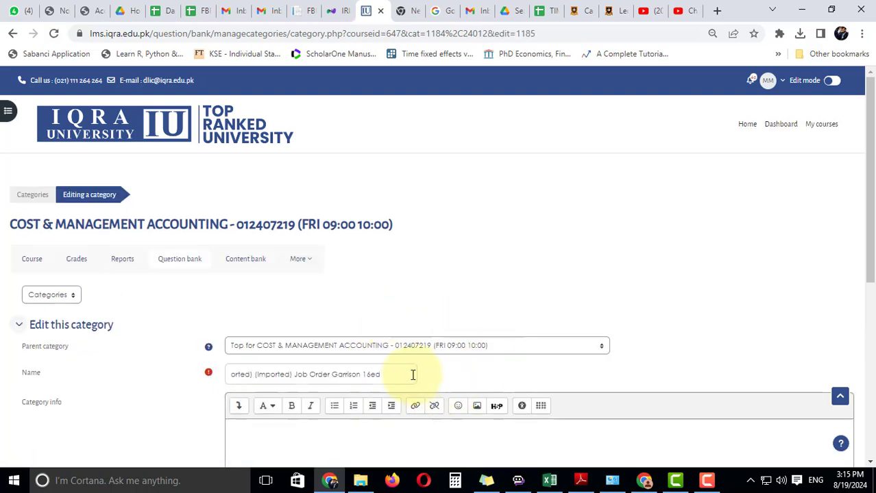
{"action": "key", "text": "Delete"}
{"action": "key", "text": "Delete"}
{"action": "key", "text": "Delete"}
{"action": "key", "text": "Delete"}
{"action": "key", "text": "Delete"}
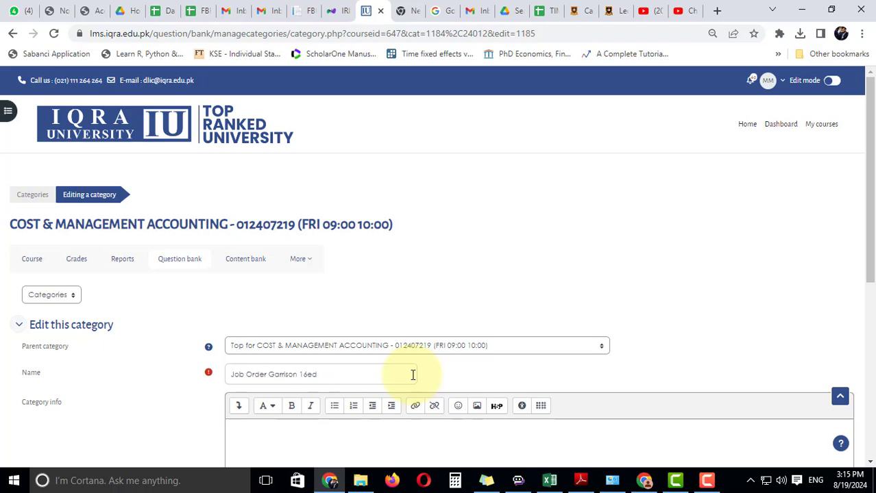
{"action": "scroll", "coordinate": [831, 312], "scroll_direction": "down", "scroll_amount": 5}
{"action": "left_click", "coordinate": [253, 235]}
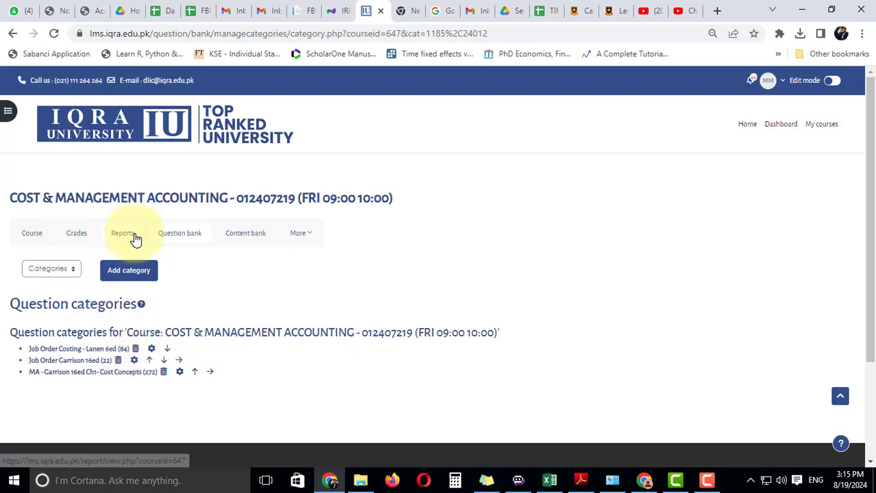
Return to the Cost & Management Accounting course page and turn on edit mode
{"action": "left_click", "coordinate": [34, 236]}
{"action": "scroll", "coordinate": [335, 220], "scroll_direction": "down", "scroll_amount": 10}
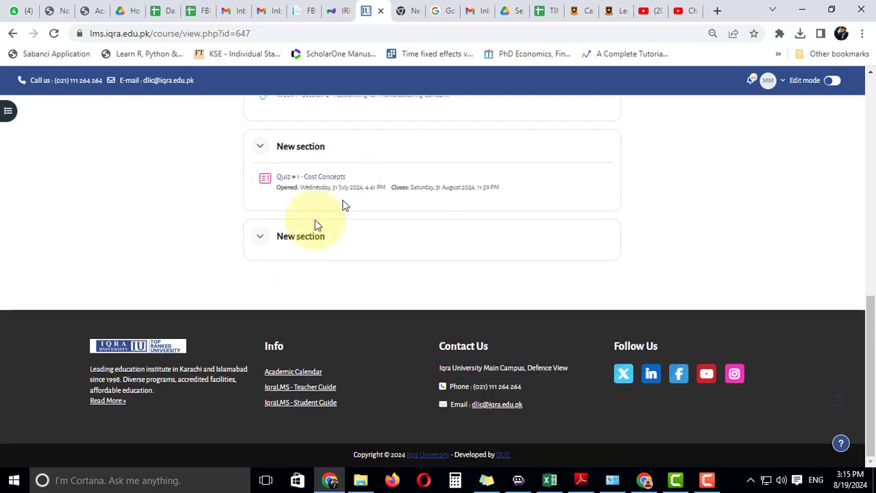
{"action": "scroll", "coordinate": [308, 205], "scroll_direction": "up", "scroll_amount": 10}
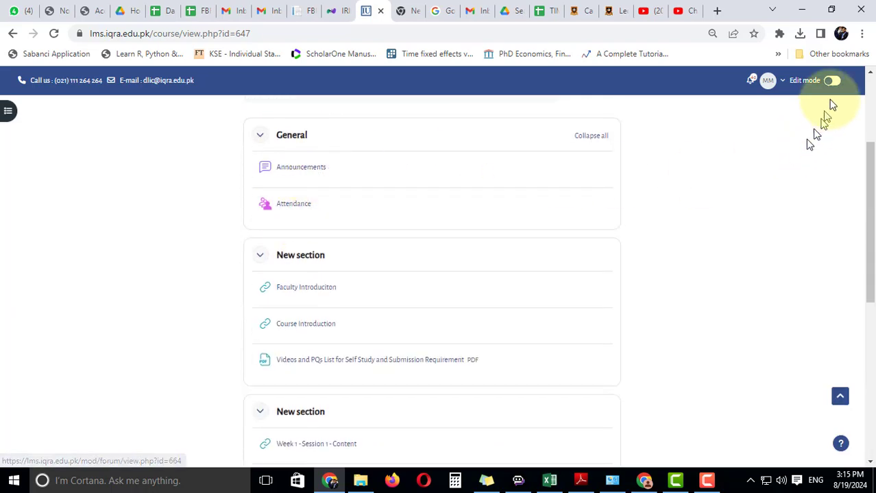
{"action": "left_click", "coordinate": [831, 80]}
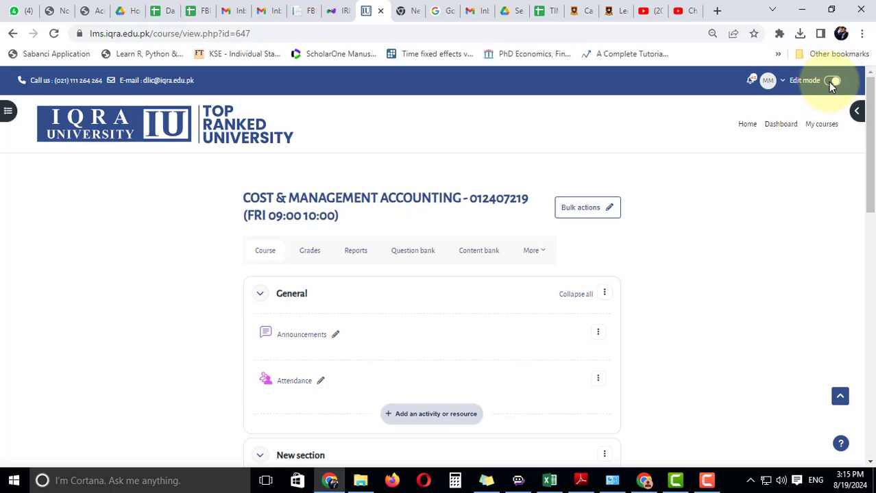
Add a quiz activity to the section containing Quiz # 1 - Cost Concepts and name it Quiz # 2 - Job Order
{"action": "scroll", "coordinate": [661, 197], "scroll_direction": "down", "scroll_amount": 5}
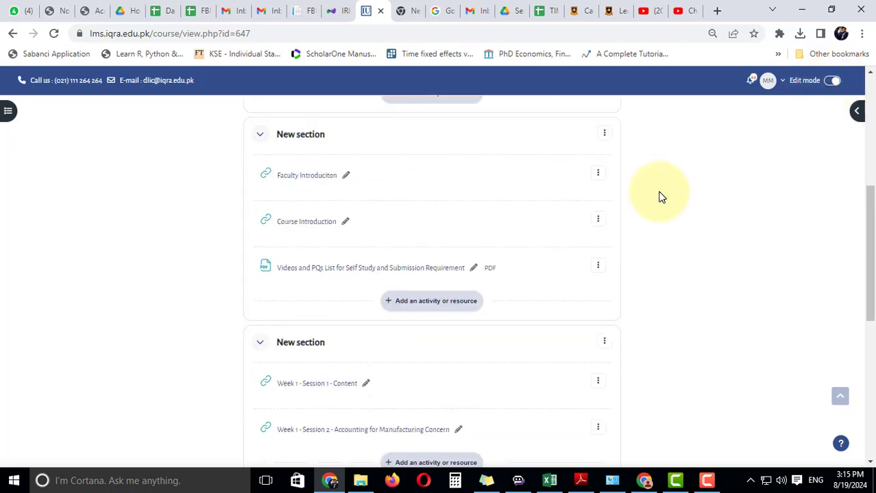
{"action": "scroll", "coordinate": [458, 265], "scroll_direction": "down", "scroll_amount": 6}
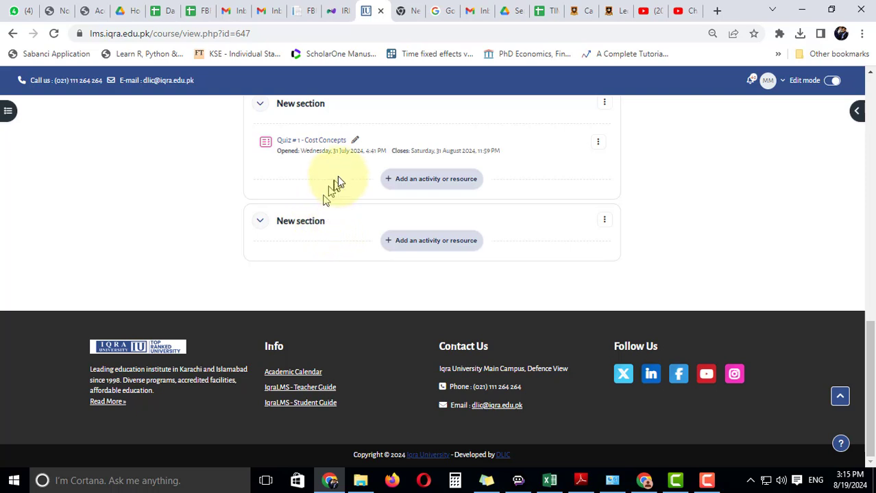
{"action": "left_click", "coordinate": [426, 181]}
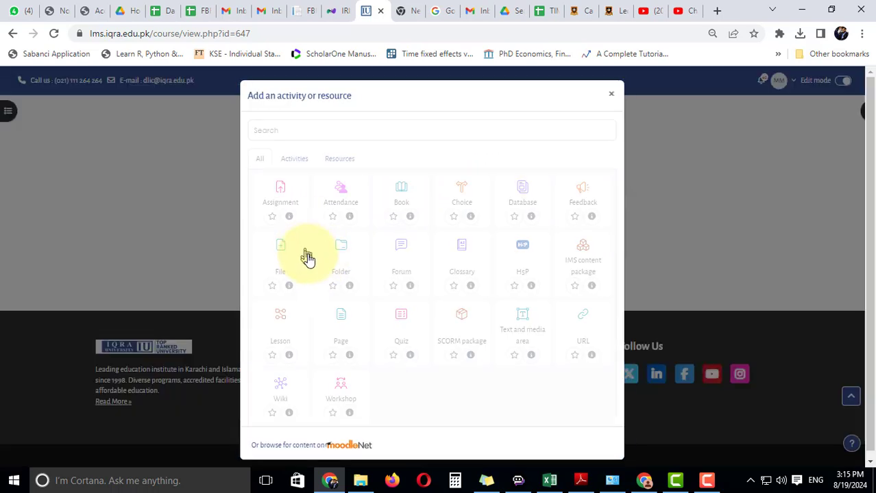
{"action": "left_click", "coordinate": [406, 322]}
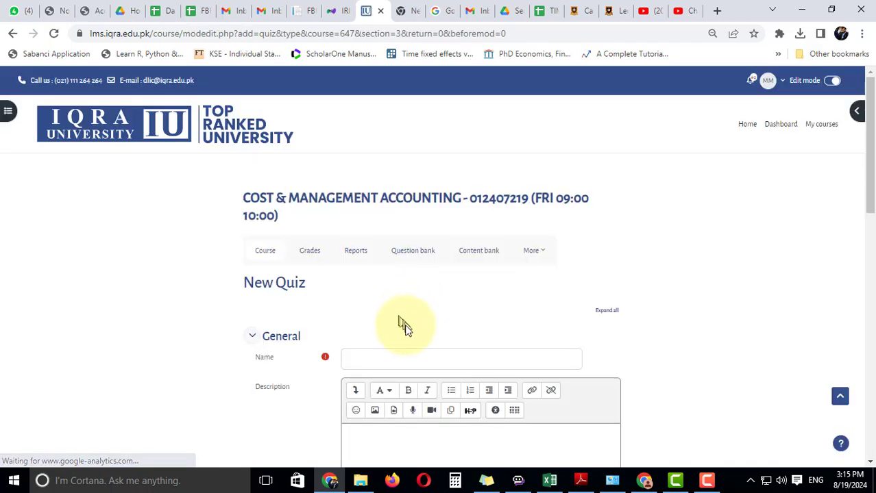
{"action": "left_click", "coordinate": [397, 357]}
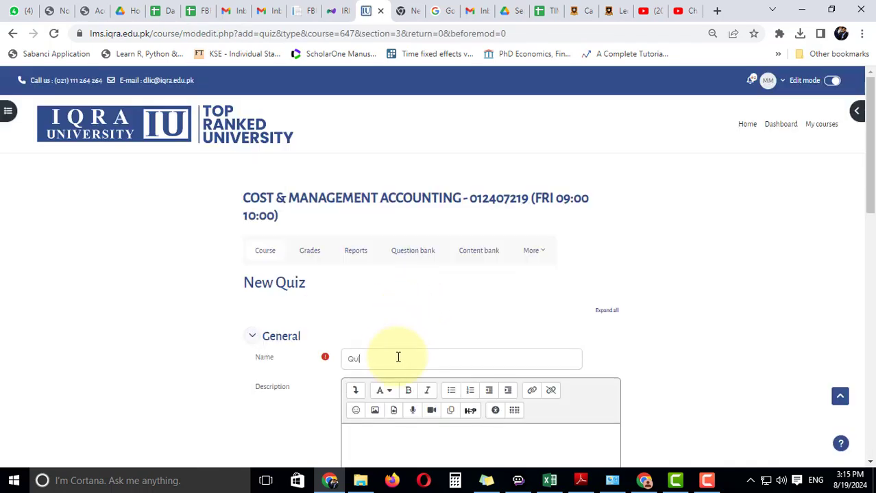
{"action": "type", "text": "Quiz # 2 - Job Order"}
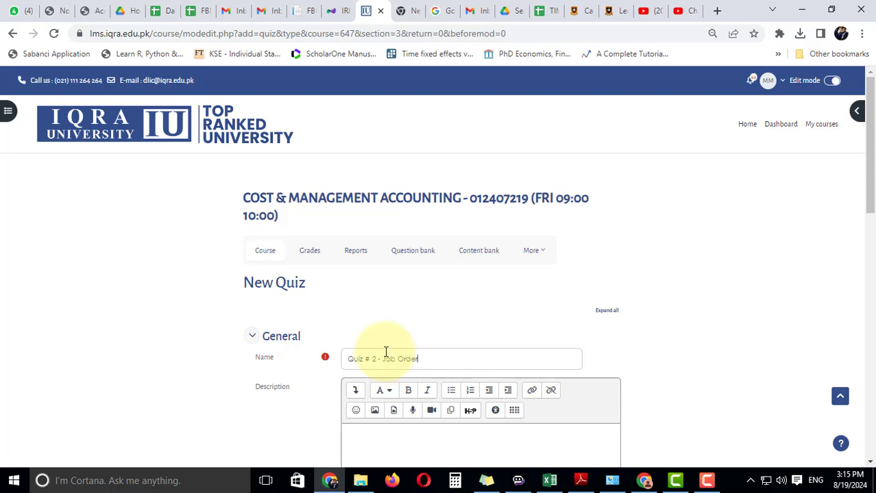
Enable both the opening and closing dates in the new quiz's timing settings
{"action": "scroll", "coordinate": [385, 352], "scroll_direction": "down", "scroll_amount": 4}
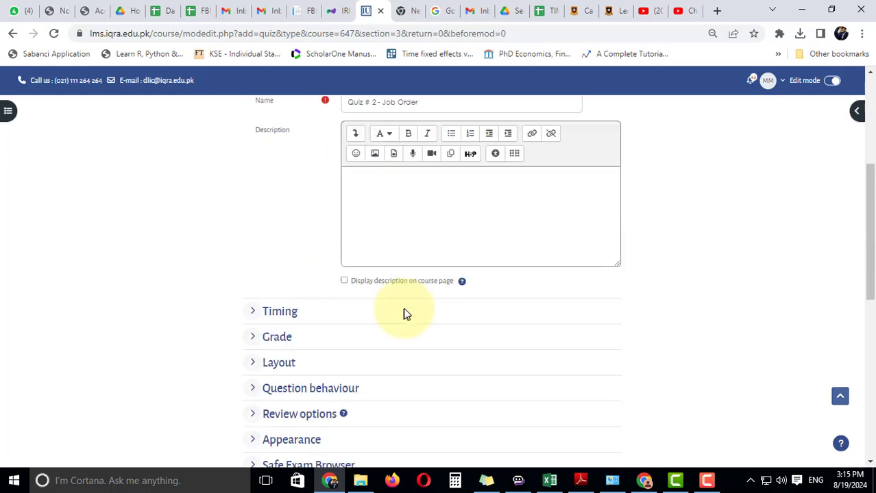
{"action": "left_click", "coordinate": [295, 312]}
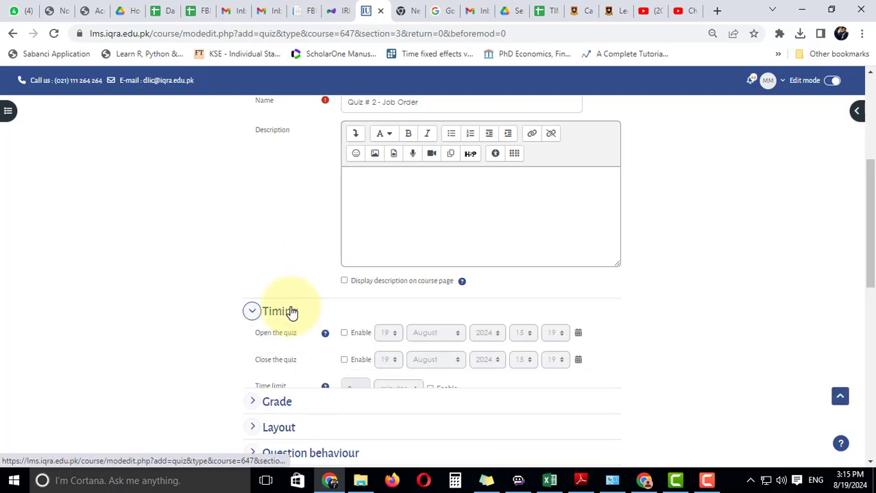
{"action": "scroll", "coordinate": [335, 216], "scroll_direction": "down", "scroll_amount": 3}
{"action": "left_click", "coordinate": [345, 141]}
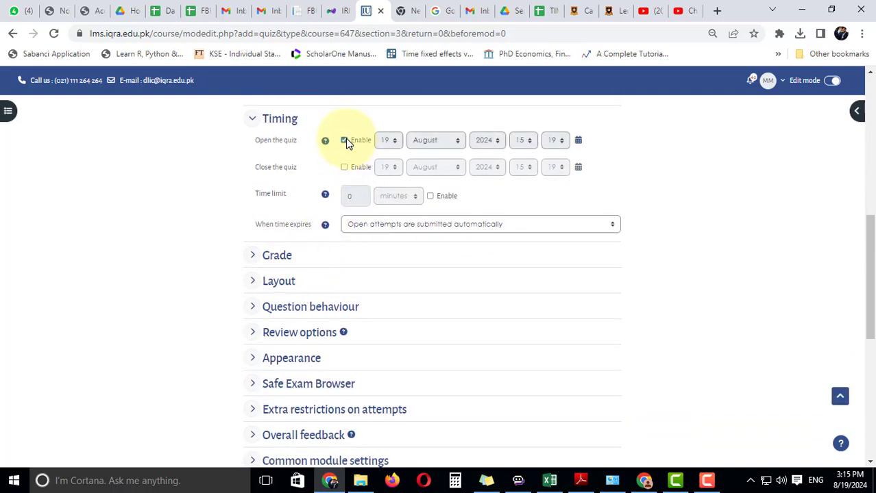
{"action": "left_click", "coordinate": [345, 169]}
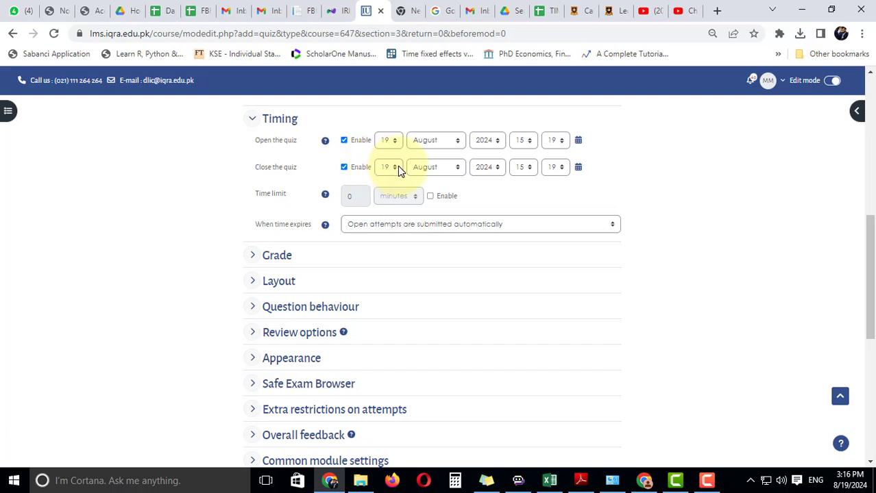
Set the quiz's closing date to 1 September 2024
{"action": "left_click", "coordinate": [396, 167]}
{"action": "left_click", "coordinate": [398, 316]}
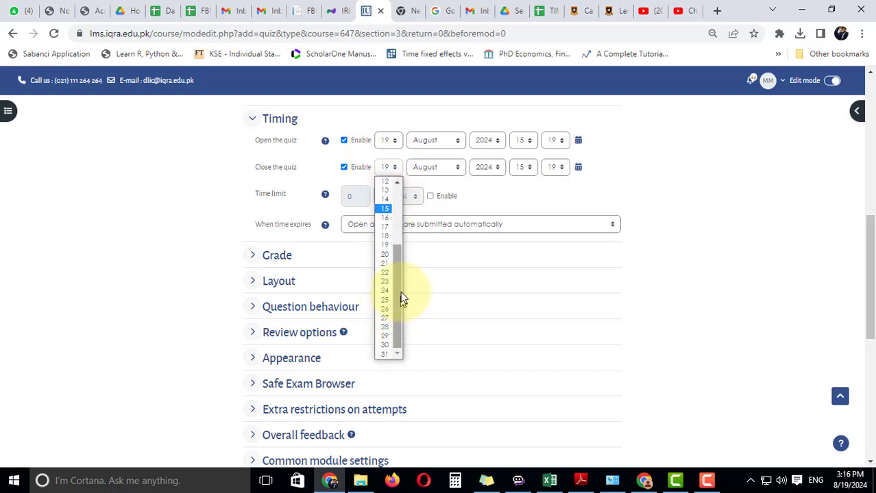
{"action": "left_click_drag", "start_coordinate": [399, 293], "coordinate": [397, 199]}
{"action": "left_click", "coordinate": [385, 183]}
{"action": "left_click", "coordinate": [437, 169]}
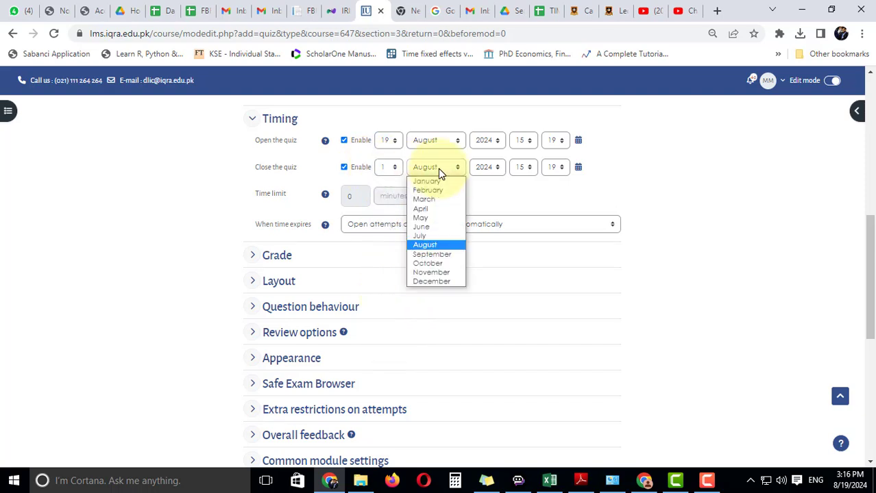
{"action": "left_click", "coordinate": [437, 254]}
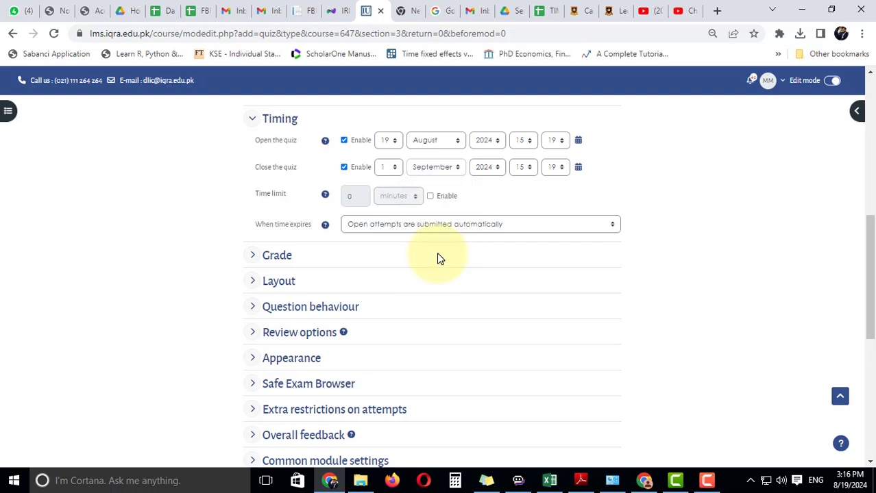
Set the quiz's closing time to 23:59
{"action": "scroll", "coordinate": [442, 240], "scroll_direction": "up", "scroll_amount": 1}
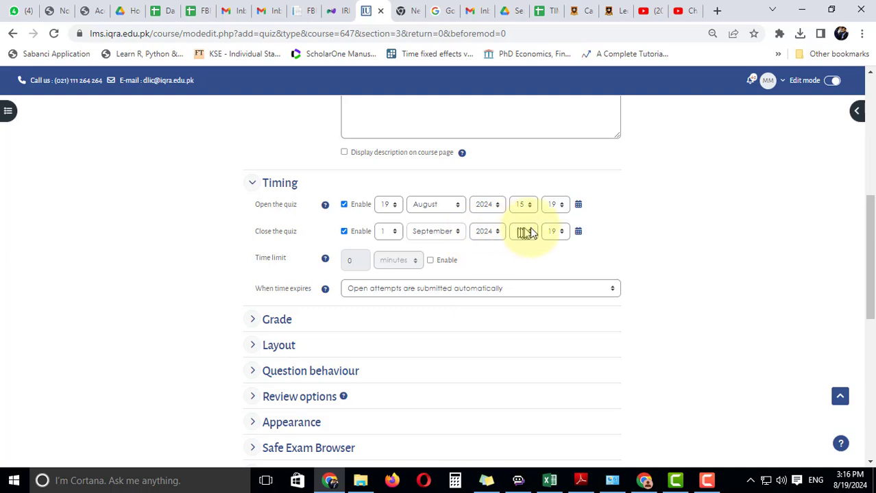
{"action": "left_click", "coordinate": [525, 232]}
{"action": "left_click_drag", "start_coordinate": [533, 281], "coordinate": [529, 410]}
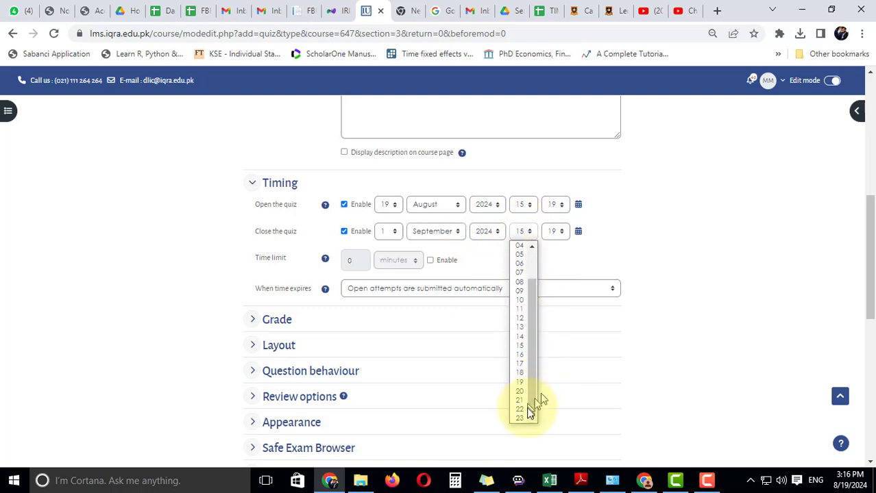
{"action": "left_click", "coordinate": [521, 416]}
{"action": "left_click", "coordinate": [559, 233]}
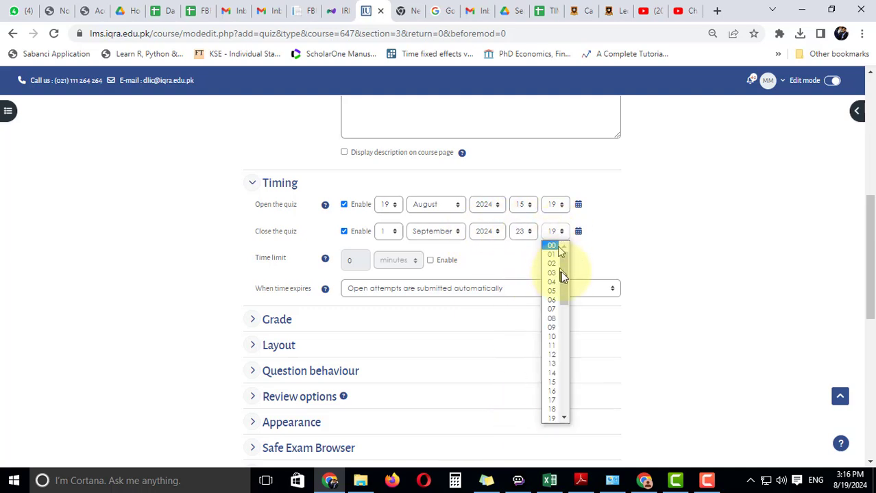
{"action": "left_click_drag", "start_coordinate": [562, 271], "coordinate": [567, 411]}
{"action": "left_click", "coordinate": [552, 419]}
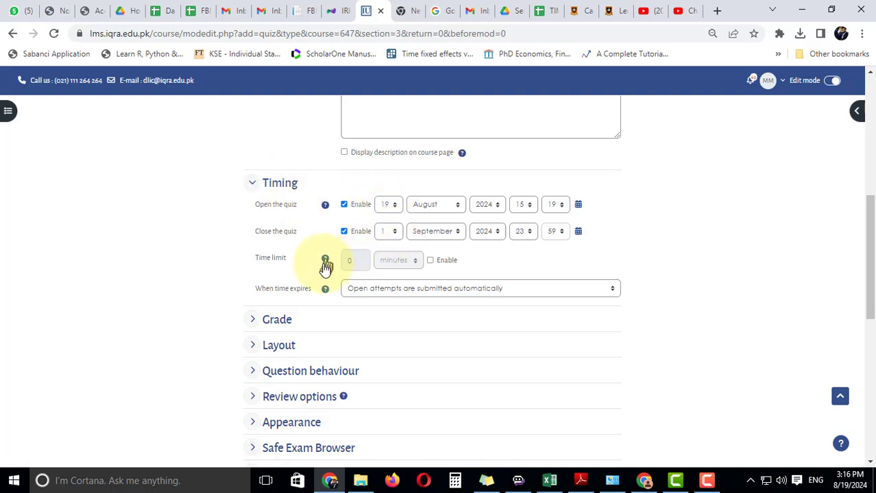
Enable a time limit of 60 minutes for the quiz and collapse the timing settings
{"action": "left_click", "coordinate": [429, 261]}
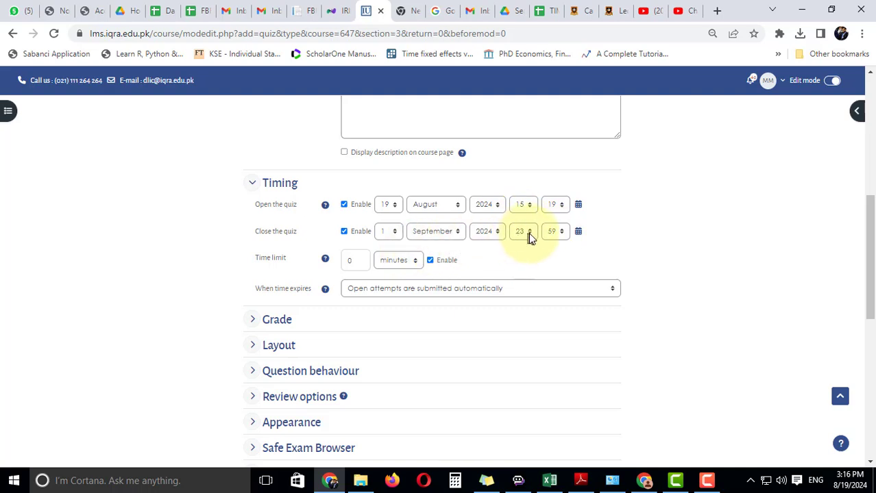
{"action": "left_click_drag", "start_coordinate": [356, 261], "coordinate": [336, 255]}
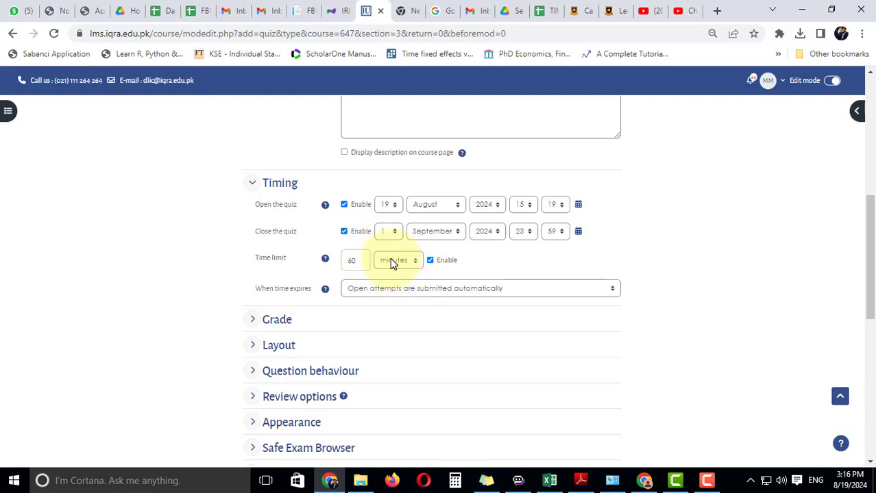
{"action": "left_click", "coordinate": [271, 182]}
Expand the quiz's layout and grade settings and limit the allowed attempts to 5
{"action": "scroll", "coordinate": [294, 226], "scroll_direction": "up", "scroll_amount": 4}
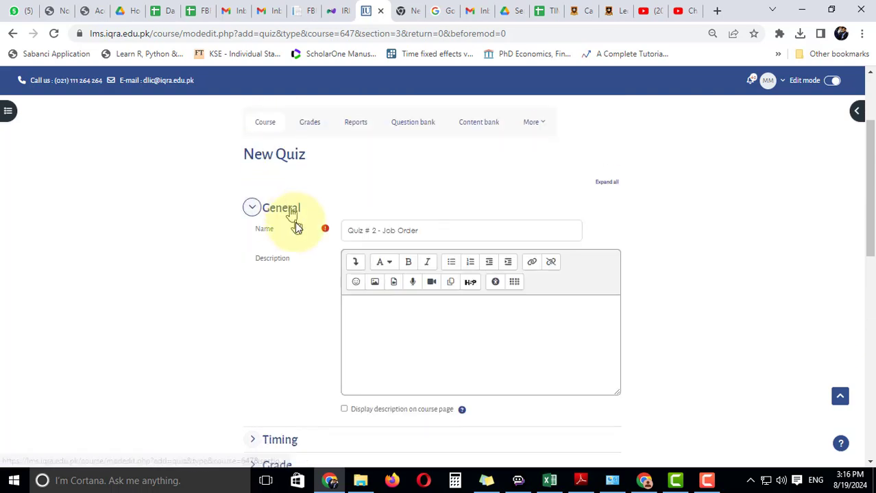
{"action": "scroll", "coordinate": [295, 219], "scroll_direction": "down", "scroll_amount": 4}
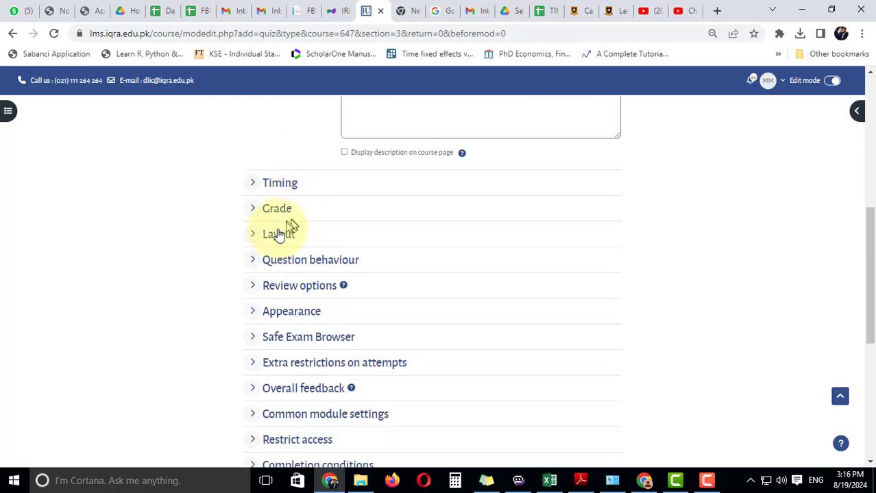
{"action": "left_click", "coordinate": [279, 234]}
{"action": "left_click", "coordinate": [285, 212]}
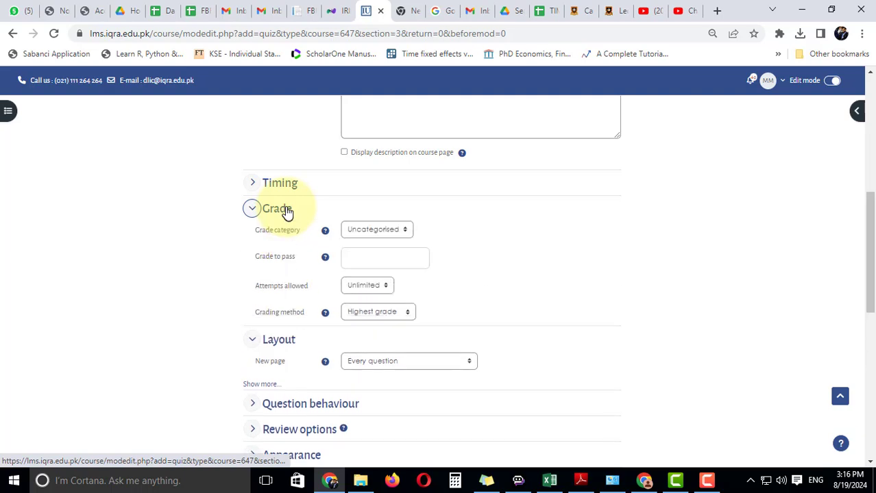
{"action": "left_click", "coordinate": [355, 287]}
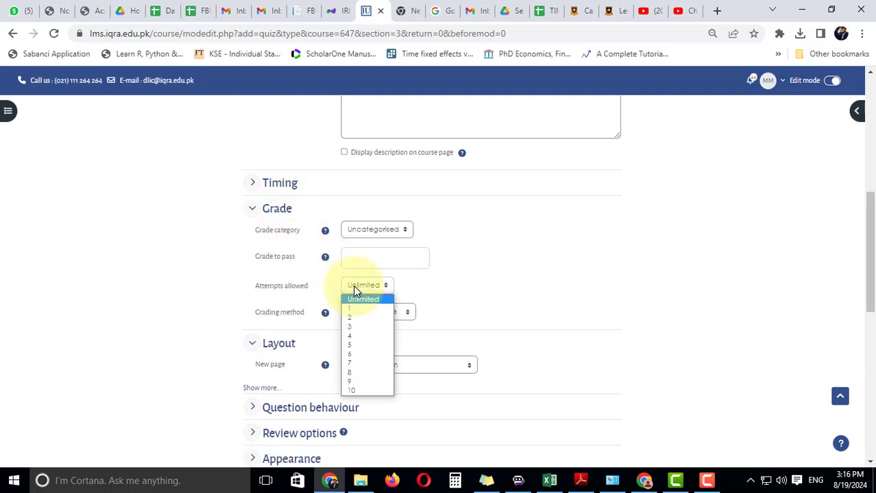
{"action": "left_click", "coordinate": [364, 345]}
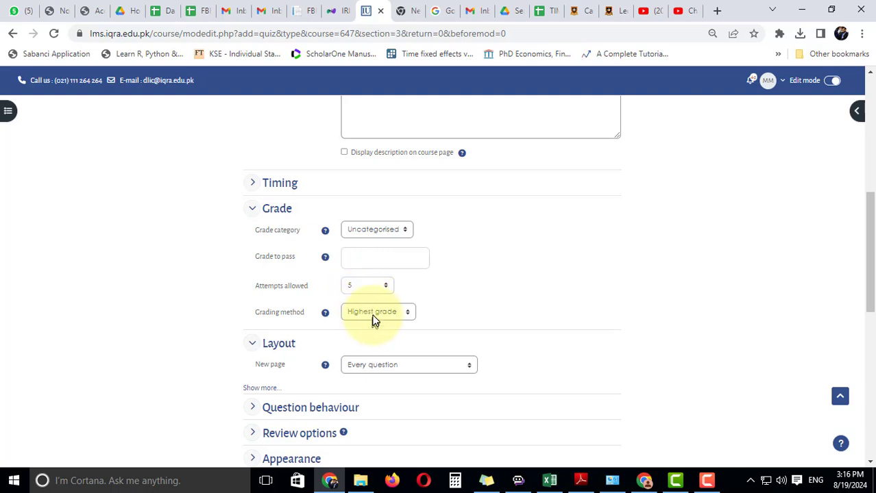
In the review options, disable specific feedback, general feedback, right answer and overall feedback immediately after the attempt
{"action": "scroll", "coordinate": [370, 312], "scroll_direction": "down", "scroll_amount": 2}
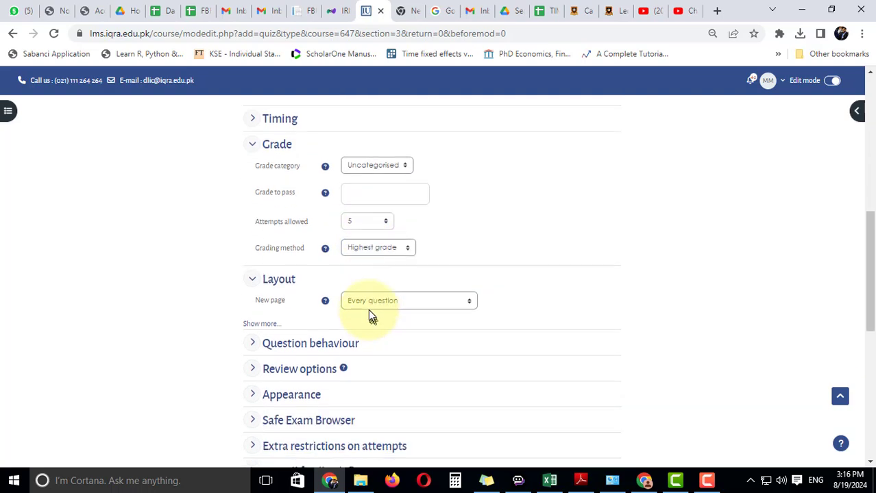
{"action": "scroll", "coordinate": [328, 283], "scroll_direction": "down", "scroll_amount": 2}
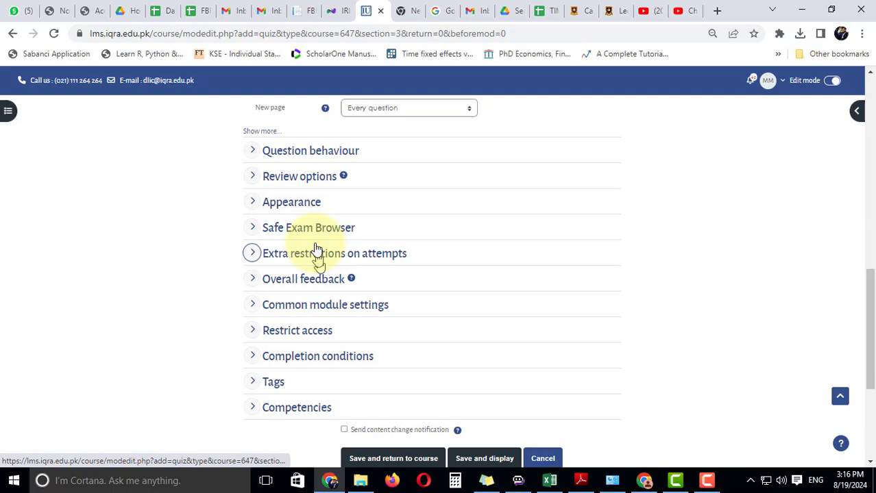
{"action": "left_click", "coordinate": [300, 178]}
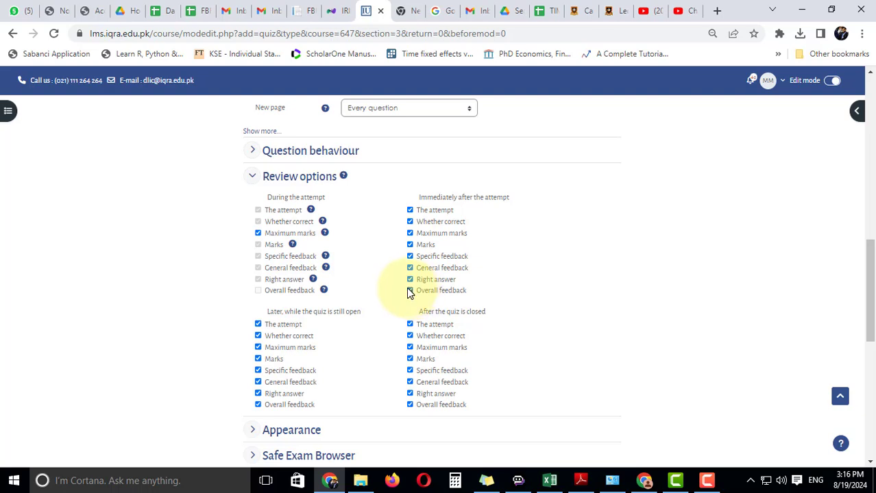
{"action": "left_click", "coordinate": [410, 291]}
{"action": "left_click", "coordinate": [410, 279]}
{"action": "left_click", "coordinate": [410, 268]}
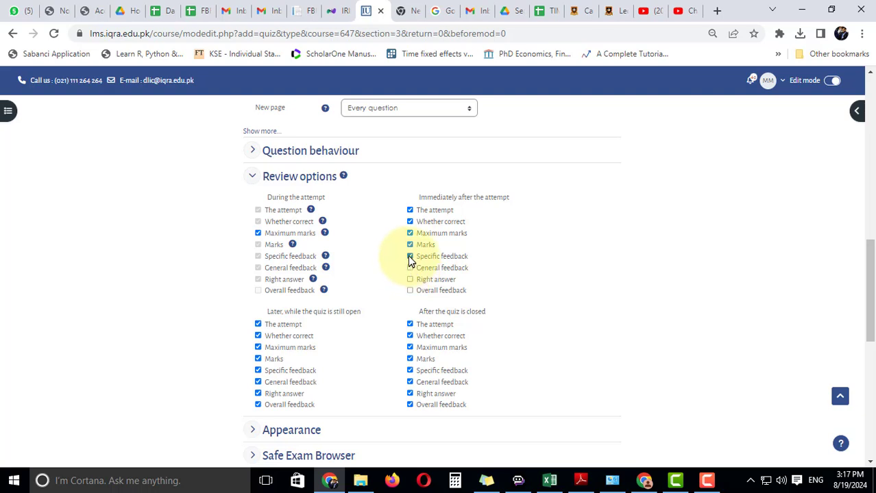
{"action": "left_click", "coordinate": [410, 256]}
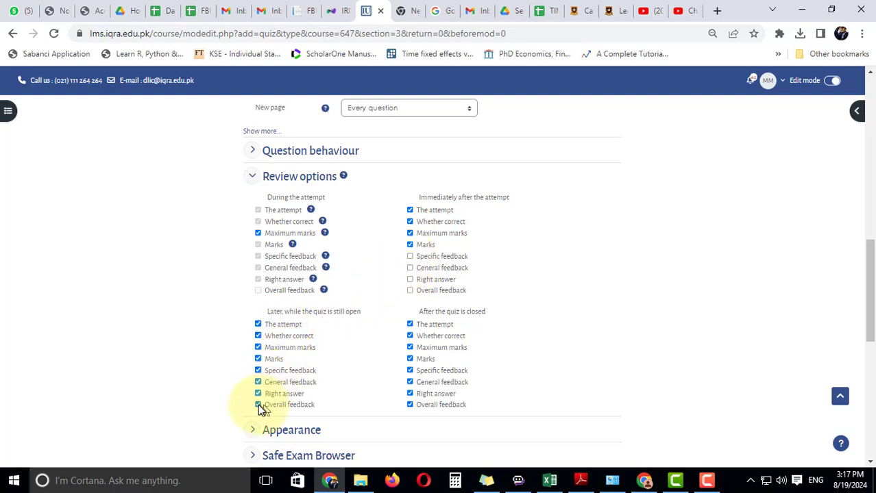
Disable specific feedback, general feedback, right answer and overall feedback for review while the quiz is still open and after it is closed
{"action": "left_click", "coordinate": [257, 371]}
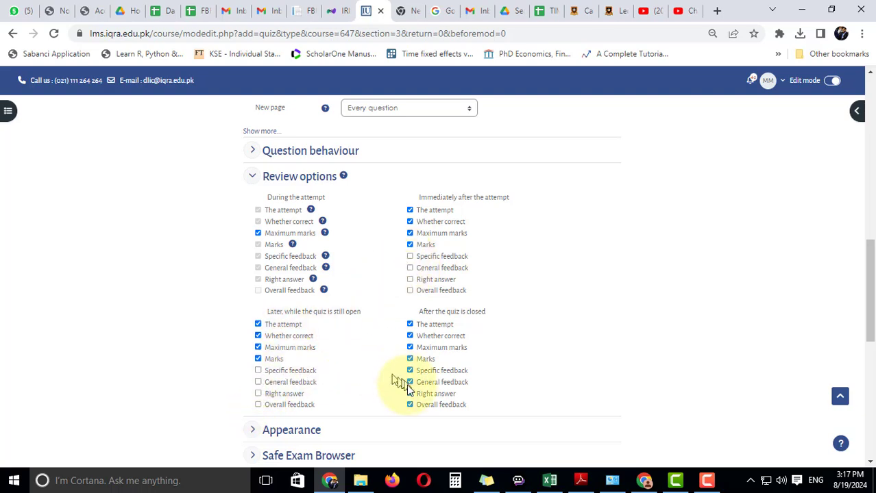
{"action": "left_click", "coordinate": [410, 394]}
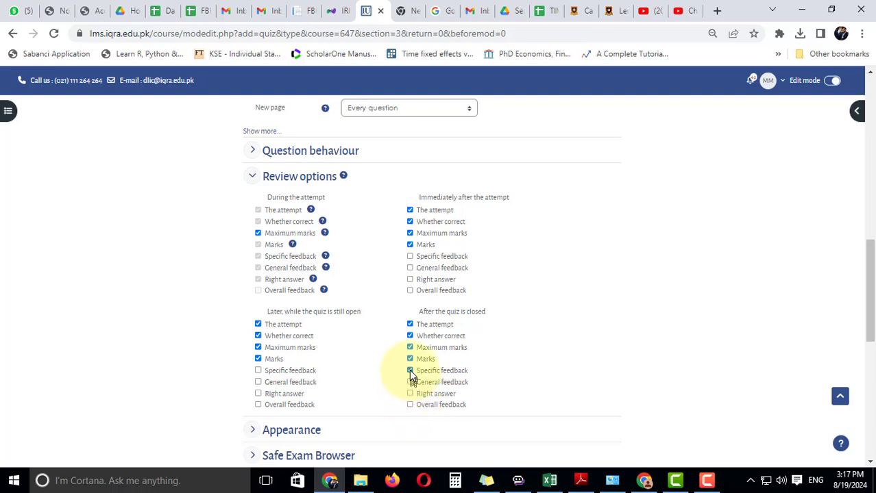
{"action": "left_click", "coordinate": [410, 371]}
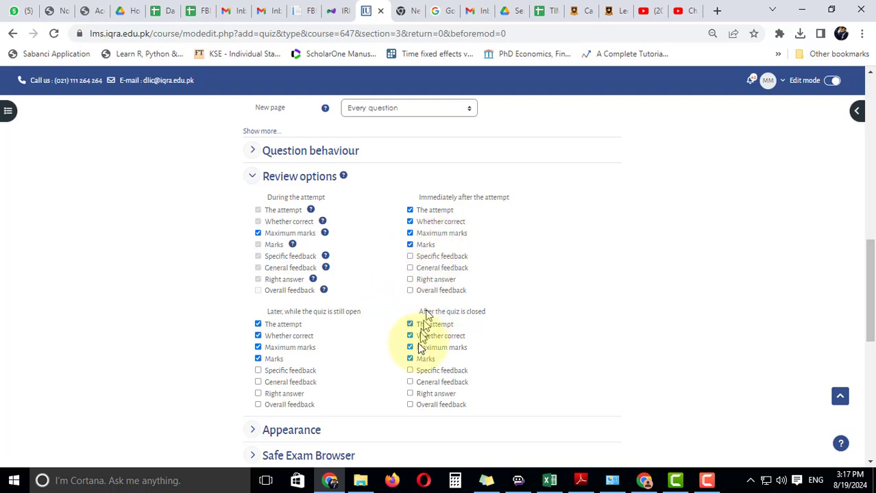
Collapse the review options section of the quiz settings
{"action": "scroll", "coordinate": [322, 236], "scroll_direction": "up", "scroll_amount": 1}
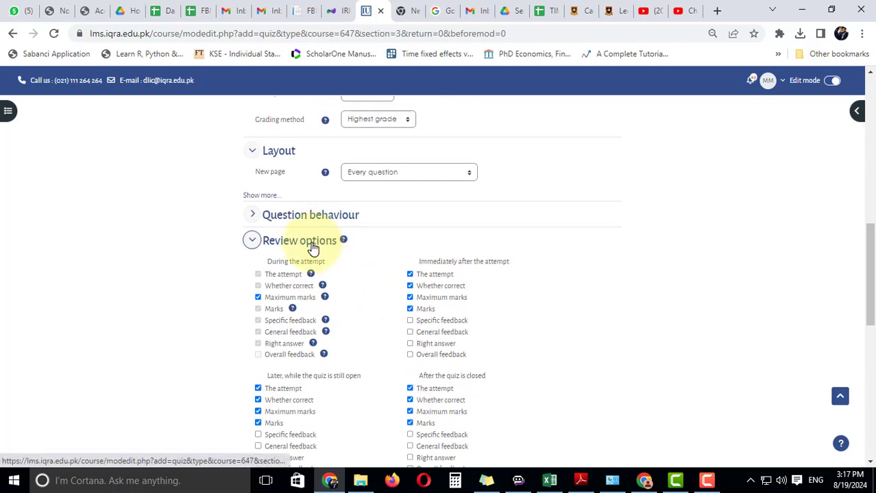
{"action": "left_click", "coordinate": [313, 243]}
{"action": "scroll", "coordinate": [313, 245], "scroll_direction": "down", "scroll_amount": 4}
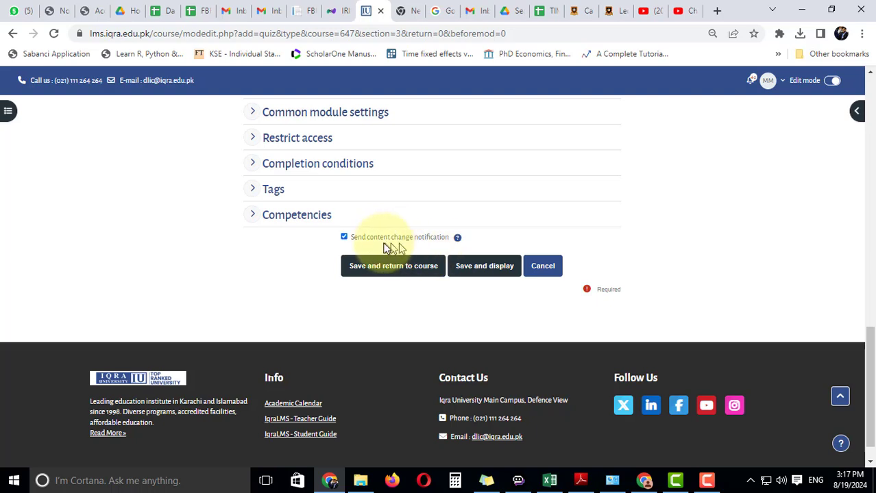
Look over the quiz's name, timing, grade and layout settings and the remaining collapsed sections
{"action": "scroll", "coordinate": [373, 247], "scroll_direction": "up", "scroll_amount": 10}
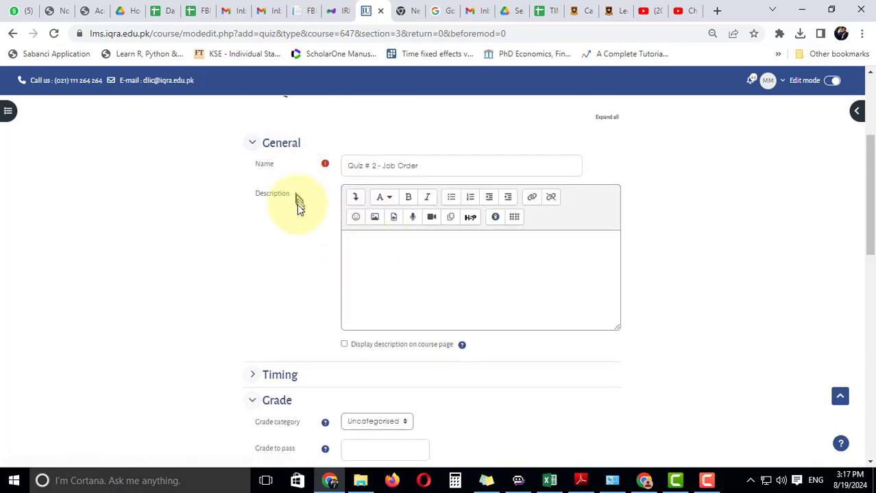
{"action": "scroll", "coordinate": [298, 201], "scroll_direction": "down", "scroll_amount": 3}
{"action": "left_click", "coordinate": [288, 185]}
{"action": "left_click", "coordinate": [288, 184]}
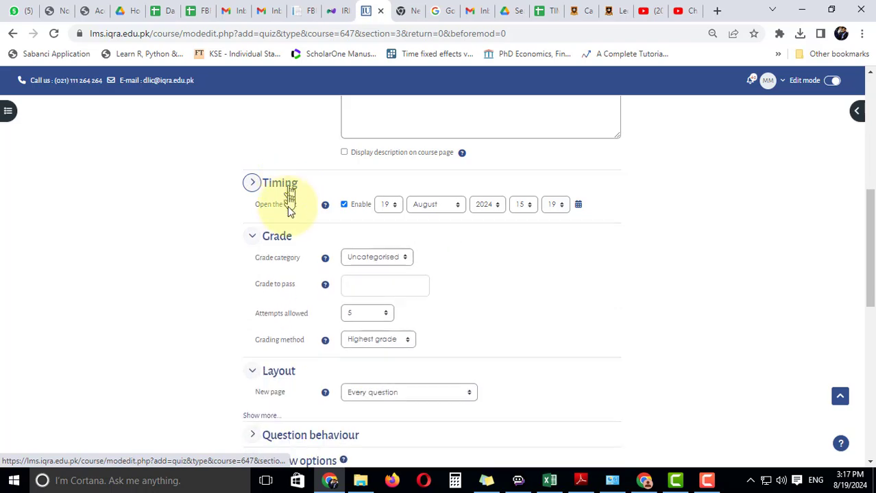
{"action": "scroll", "coordinate": [343, 278], "scroll_direction": "down", "scroll_amount": 1}
{"action": "scroll", "coordinate": [360, 257], "scroll_direction": "down", "scroll_amount": 3}
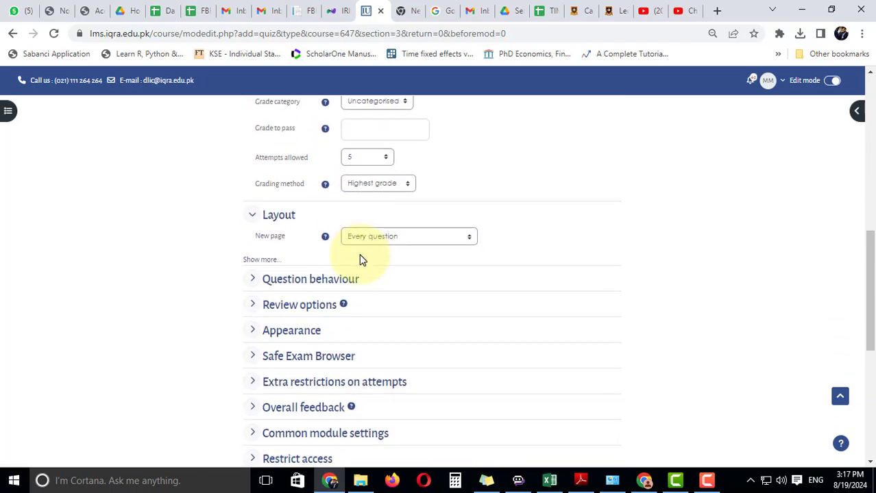
{"action": "left_click", "coordinate": [313, 178]}
{"action": "left_click", "coordinate": [313, 178]}
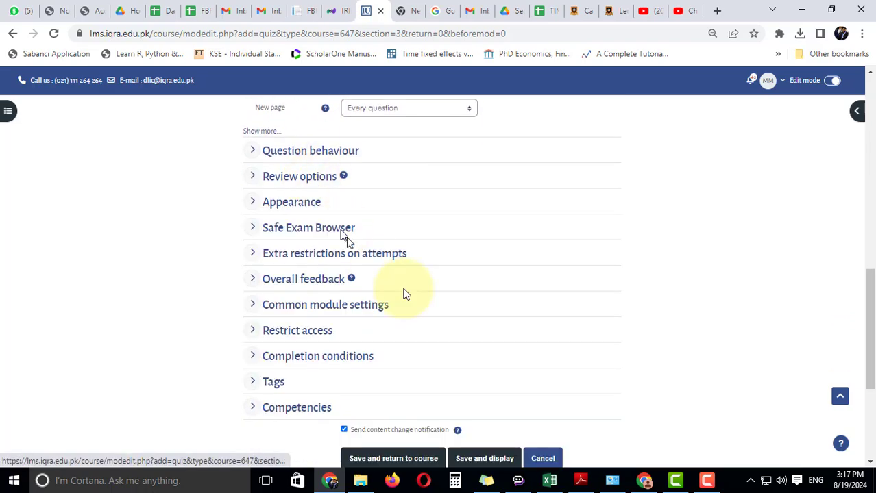
Save and display the quiz, and open its question editing page
{"action": "scroll", "coordinate": [346, 236], "scroll_direction": "down", "scroll_amount": 3}
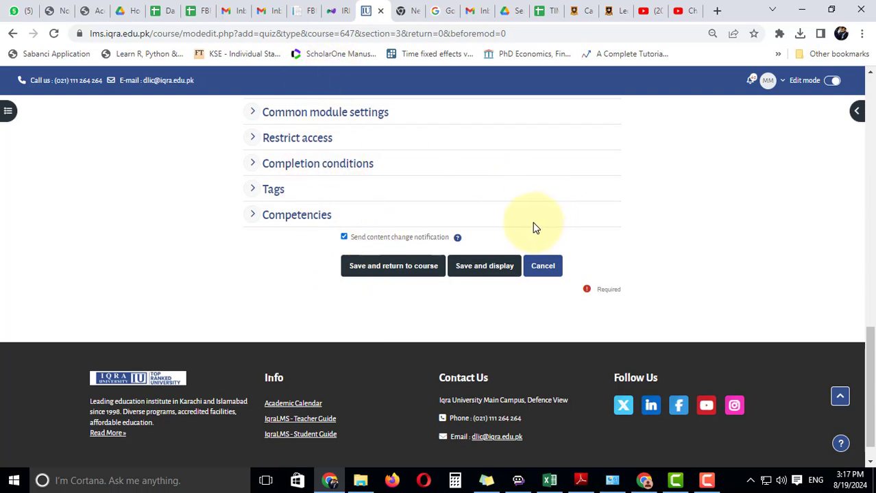
{"action": "left_click", "coordinate": [498, 265]}
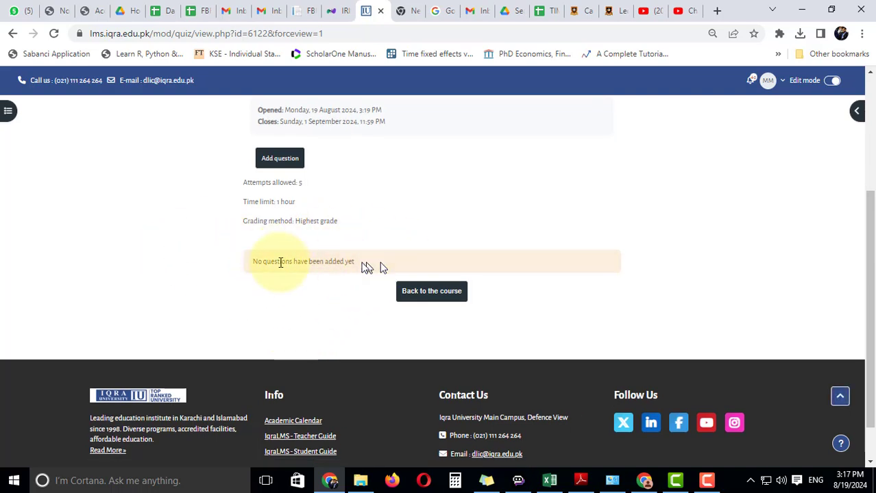
{"action": "left_click", "coordinate": [291, 163]}
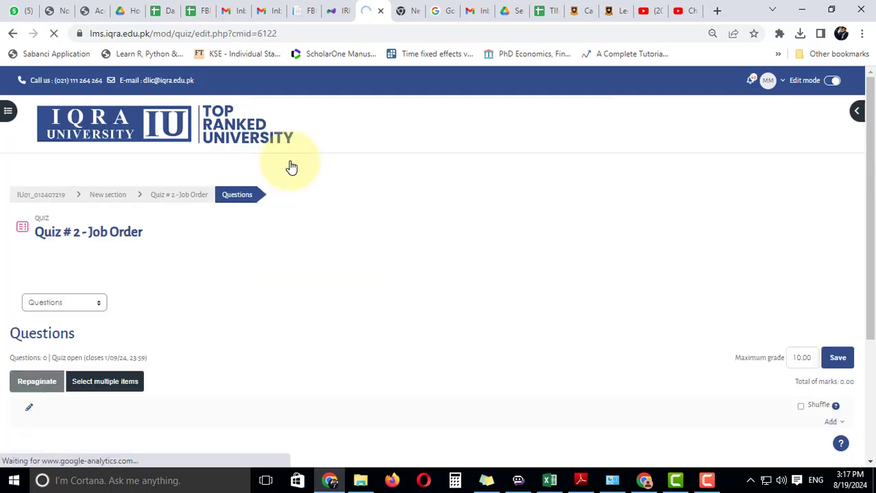
{"action": "scroll", "coordinate": [440, 198], "scroll_direction": "down", "scroll_amount": 3}
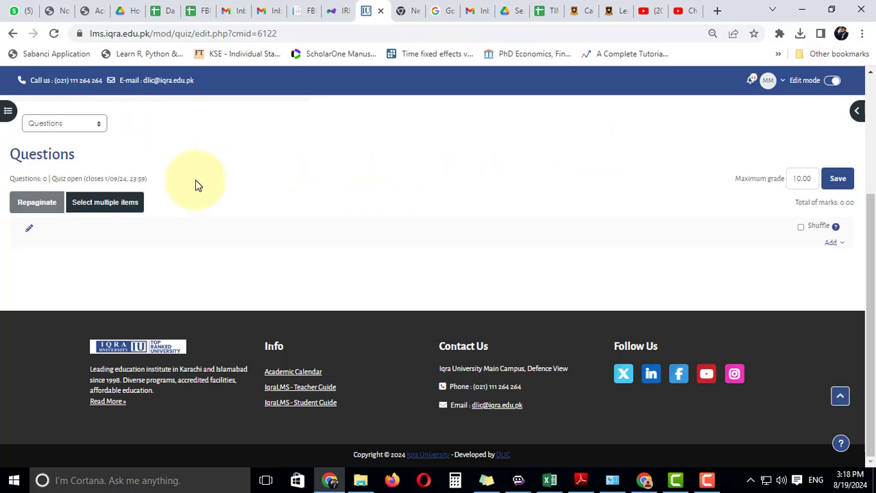
{"action": "scroll", "coordinate": [154, 140], "scroll_direction": "up", "scroll_amount": 1}
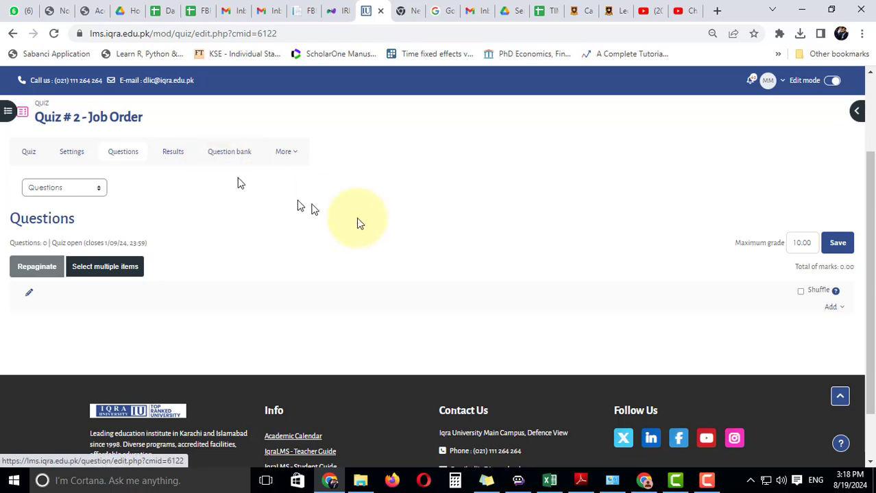
Start adding random questions to the quiz and filter the source to the Job Order Costing - Lanen 6ed category
{"action": "left_click", "coordinate": [833, 307]}
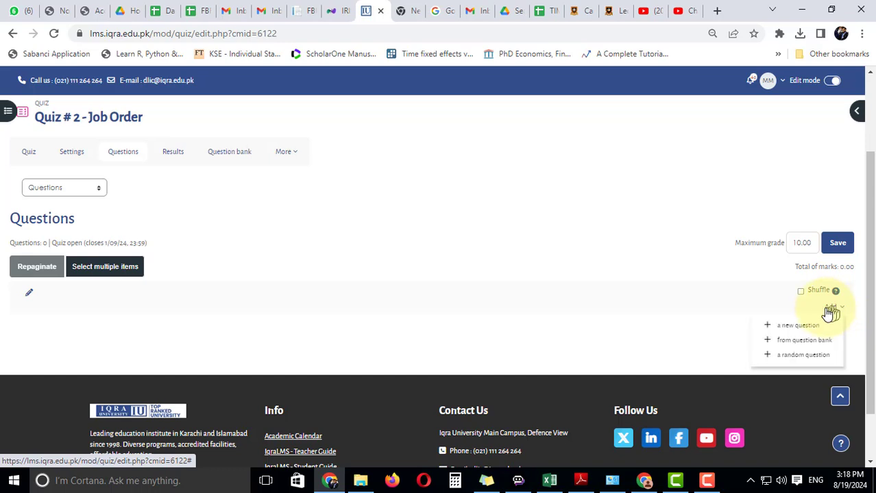
{"action": "left_click", "coordinate": [802, 357]}
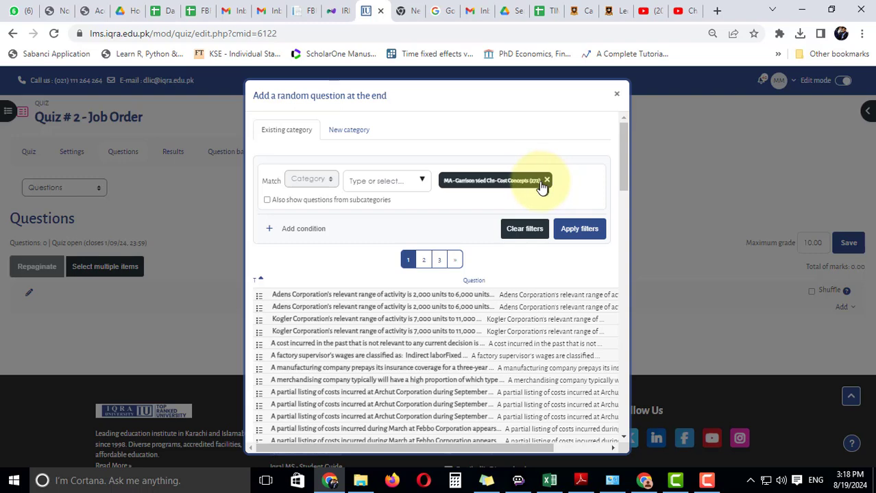
{"action": "left_click", "coordinate": [416, 180]}
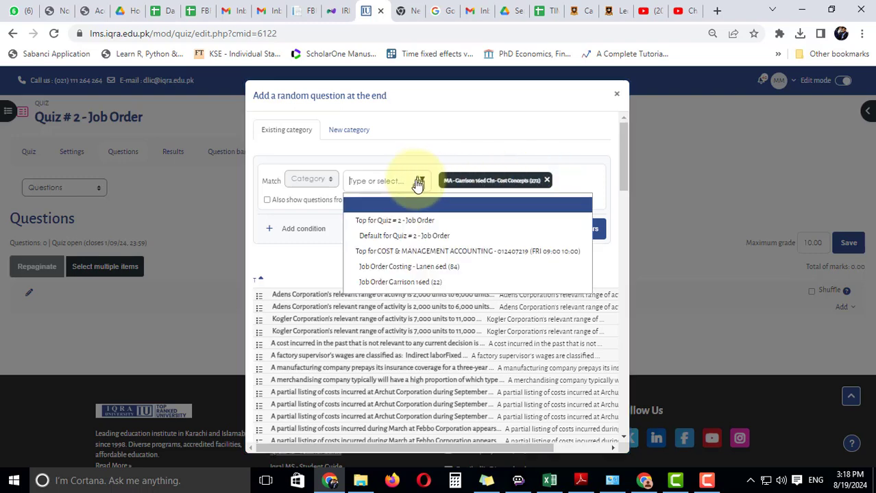
{"action": "left_click", "coordinate": [457, 269]}
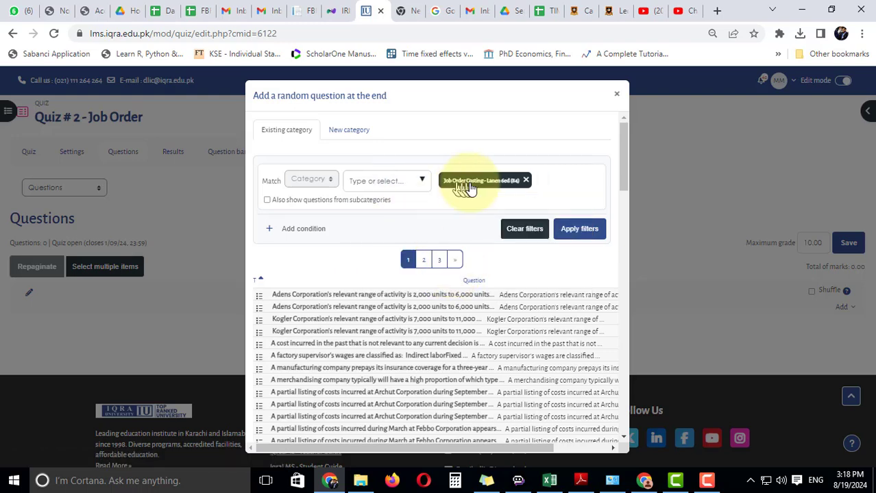
{"action": "left_click", "coordinate": [576, 228]}
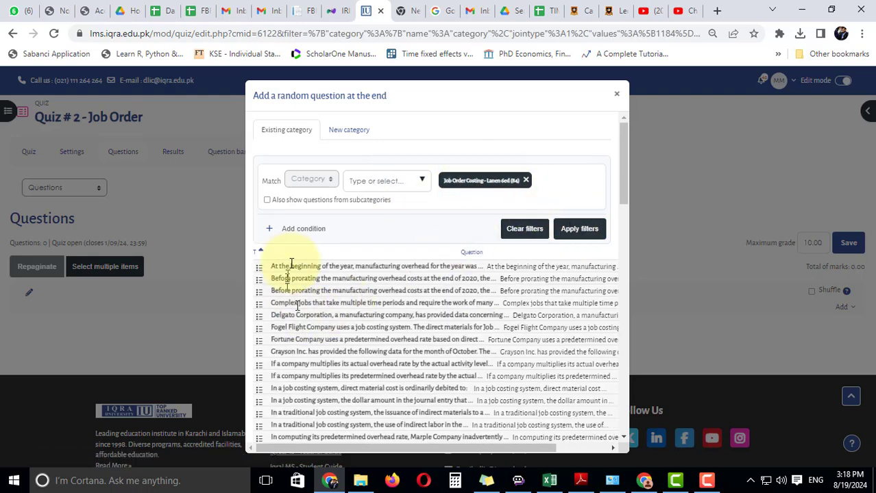
Add 7 random questions from the filtered category to the quiz and check the question list
{"action": "scroll", "coordinate": [294, 311], "scroll_direction": "down", "scroll_amount": 10}
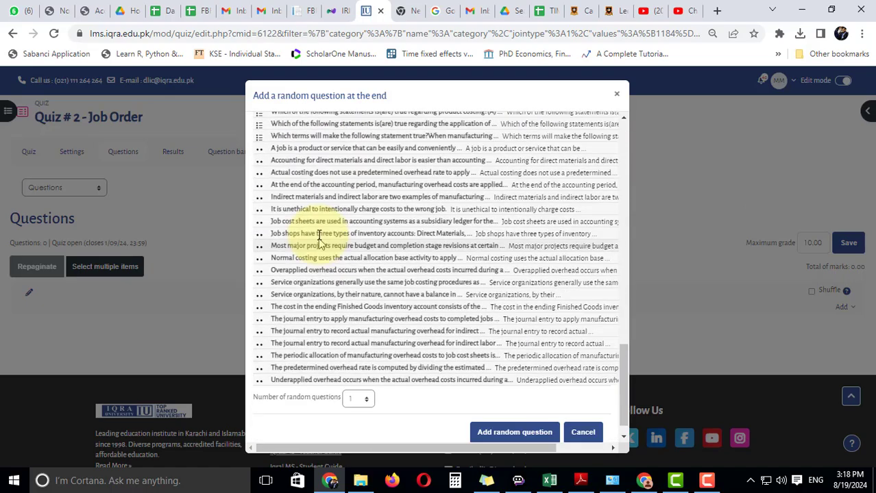
{"action": "left_click", "coordinate": [356, 379]}
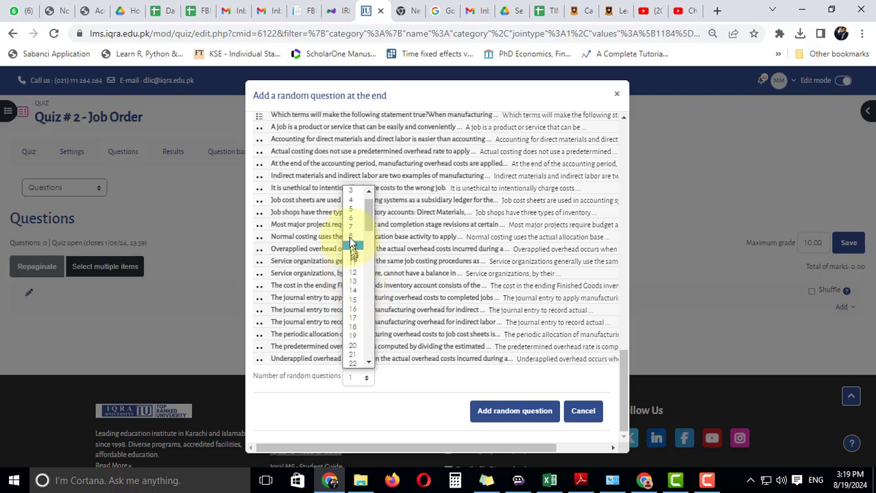
{"action": "left_click", "coordinate": [350, 228]}
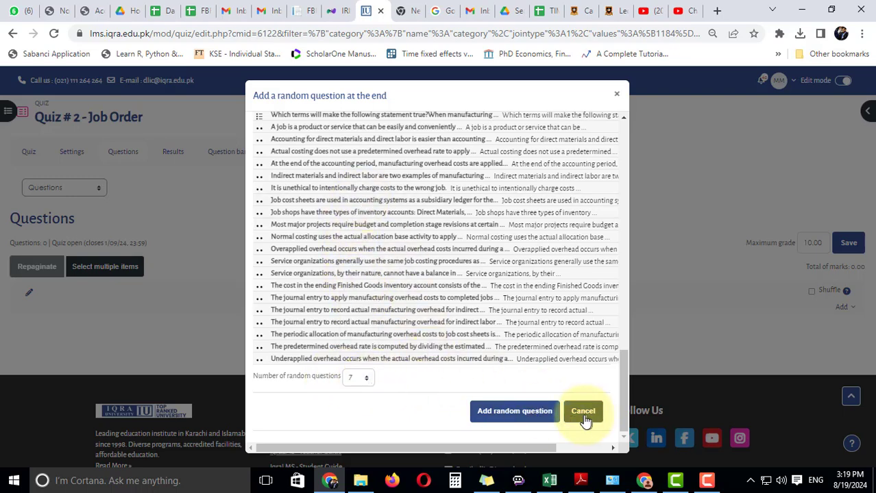
{"action": "left_click", "coordinate": [538, 411]}
{"action": "scroll", "coordinate": [176, 271], "scroll_direction": "down", "scroll_amount": 10}
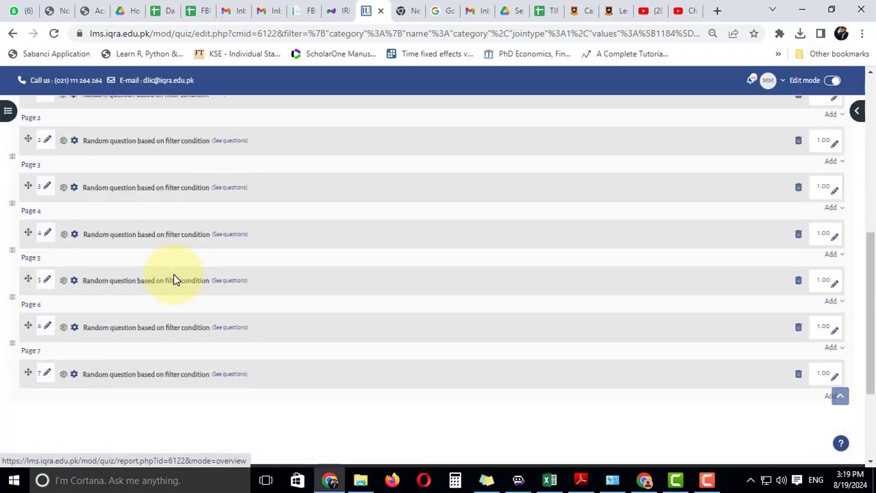
{"action": "scroll", "coordinate": [766, 313], "scroll_direction": "up", "scroll_amount": 5}
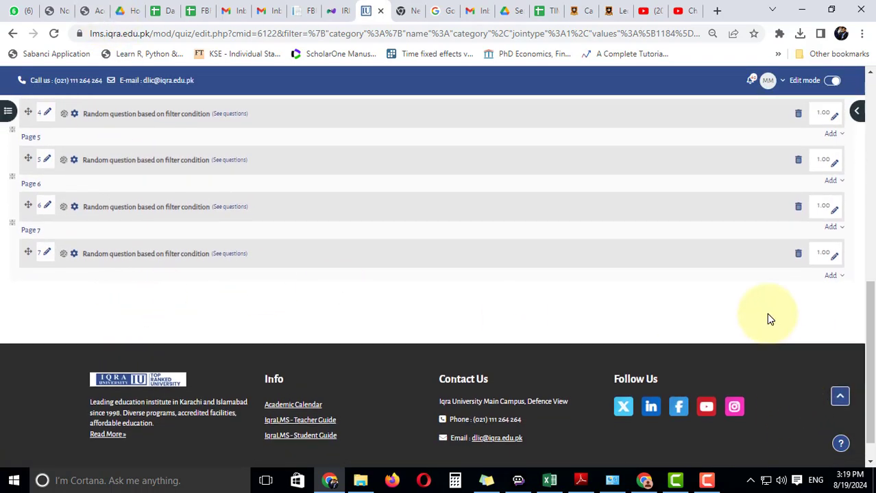
{"action": "scroll", "coordinate": [781, 312], "scroll_direction": "down", "scroll_amount": 4}
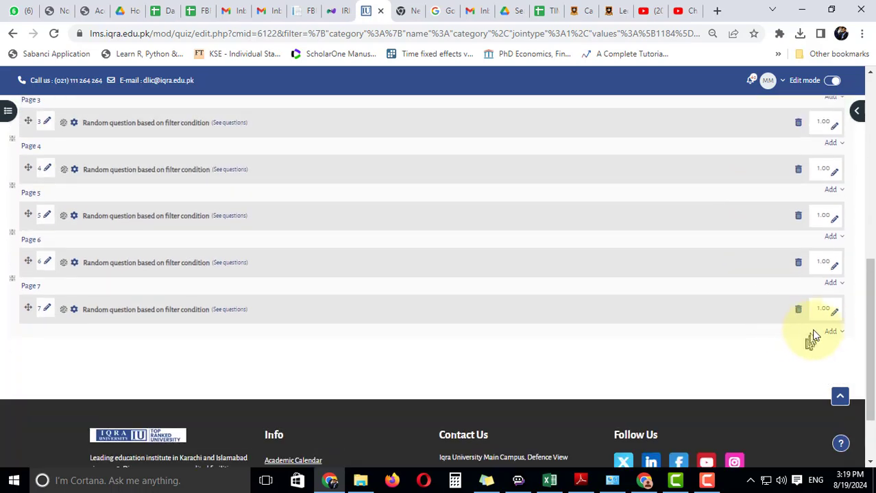
Start adding more random questions at the end of the quiz and choose the Job Order Garrison 16ed category
{"action": "left_click", "coordinate": [831, 333]}
{"action": "left_click", "coordinate": [804, 377]}
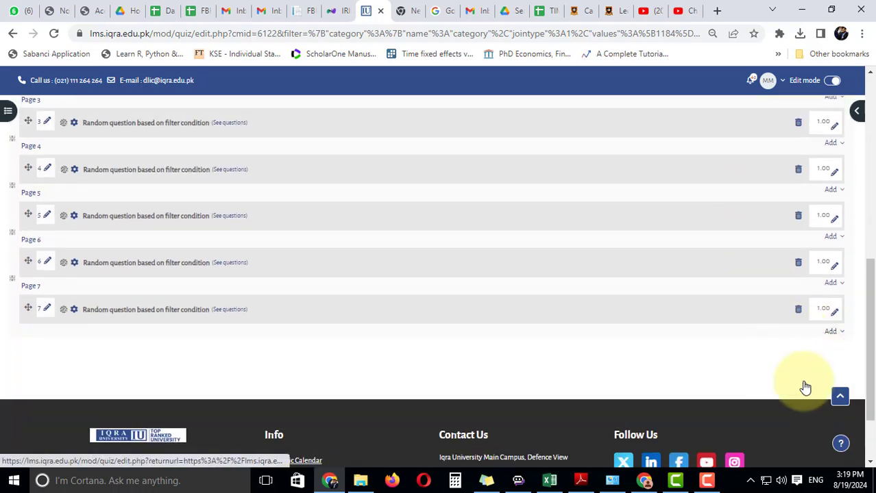
{"action": "left_click", "coordinate": [421, 182]}
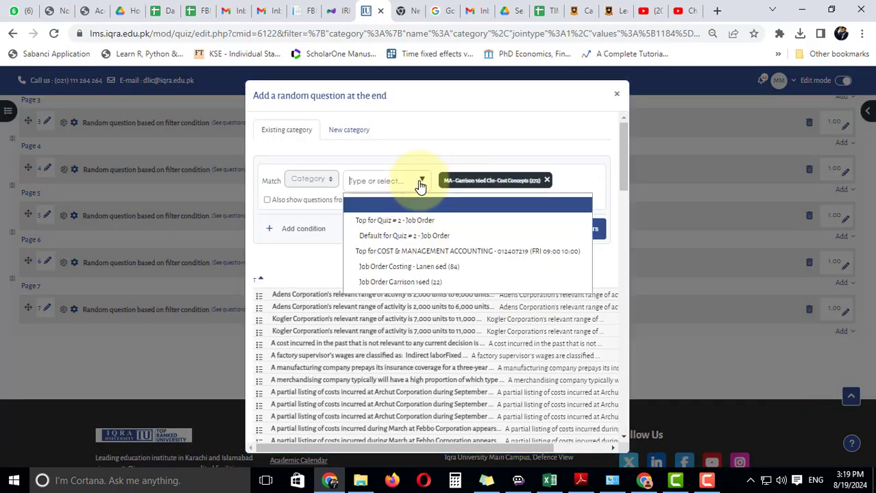
{"action": "left_click", "coordinate": [437, 283]}
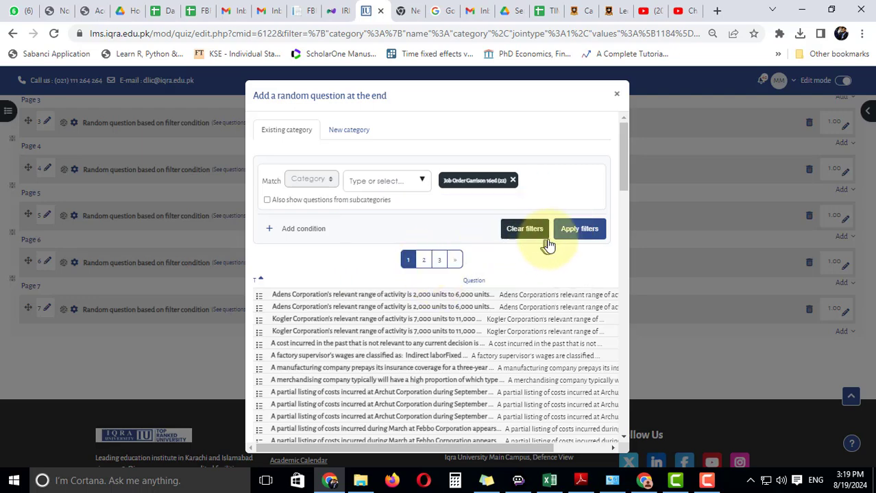
Switch the filter to the MA - Garrison 16ed Ch1 - Cost Concepts category, apply it and look through its questions
{"action": "left_click", "coordinate": [419, 182]}
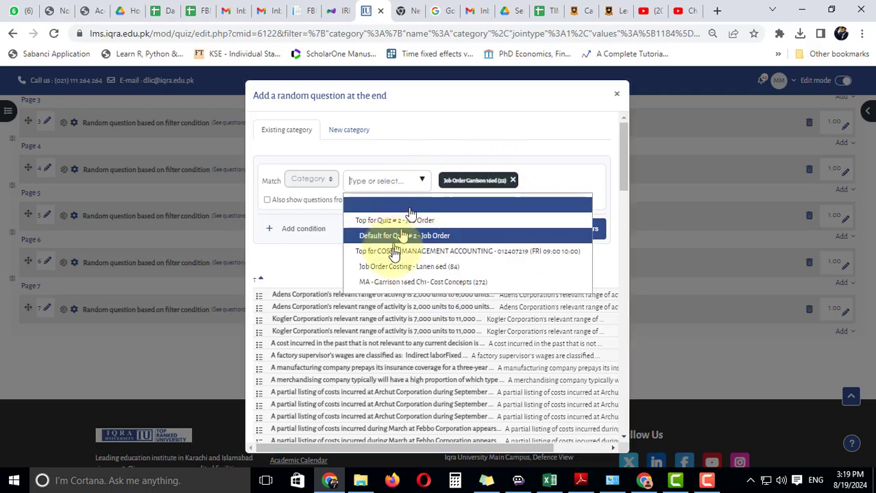
{"action": "left_click", "coordinate": [397, 281]}
{"action": "left_click", "coordinate": [588, 229]}
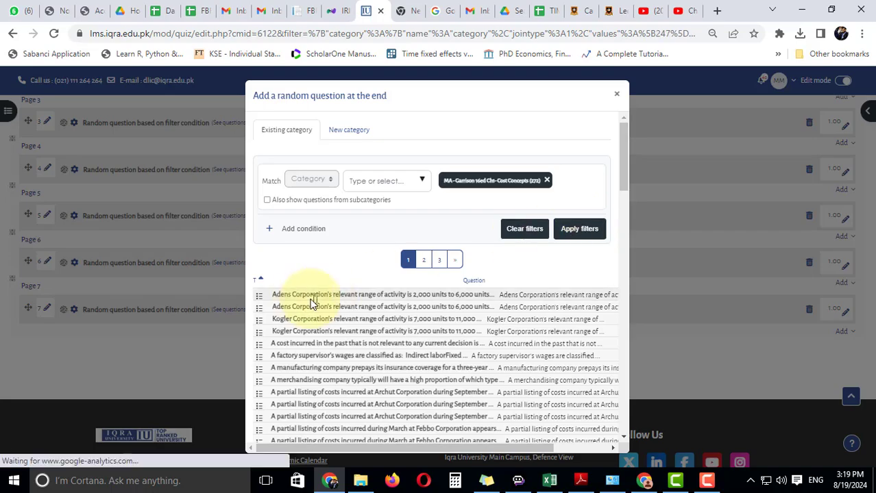
{"action": "scroll", "coordinate": [325, 197], "scroll_direction": "down", "scroll_amount": 5}
{"action": "scroll", "coordinate": [324, 205], "scroll_direction": "down", "scroll_amount": 15}
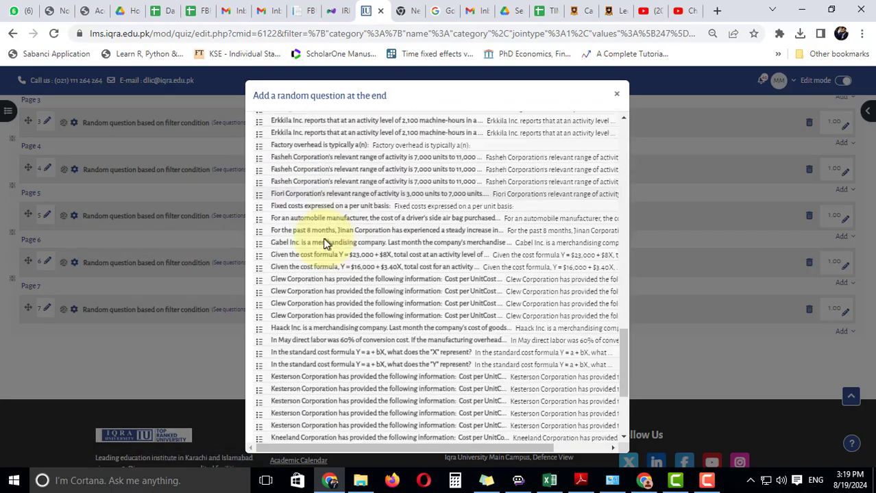
{"action": "scroll", "coordinate": [357, 208], "scroll_direction": "up", "scroll_amount": 20}
{"action": "scroll", "coordinate": [362, 208], "scroll_direction": "up", "scroll_amount": 3}
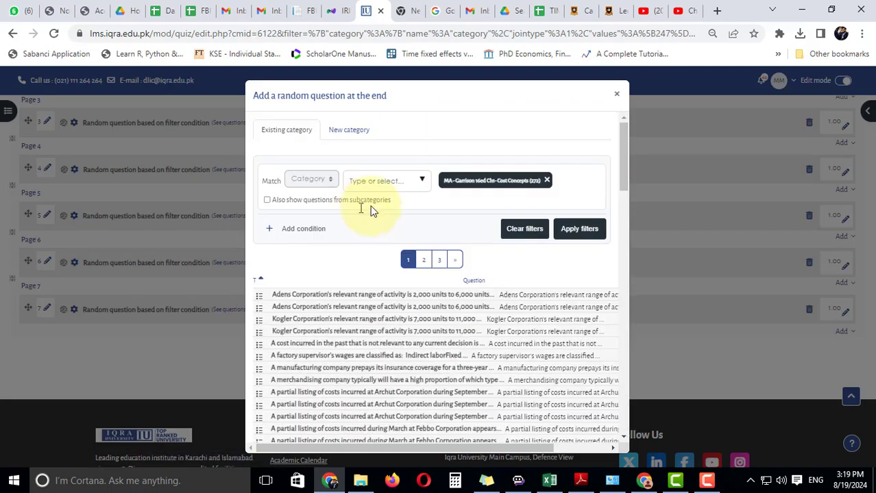
Replace the Cost Concepts category with Job Order Garrison 16ed and apply the filter
{"action": "left_click", "coordinate": [546, 180]}
{"action": "left_click", "coordinate": [423, 181]}
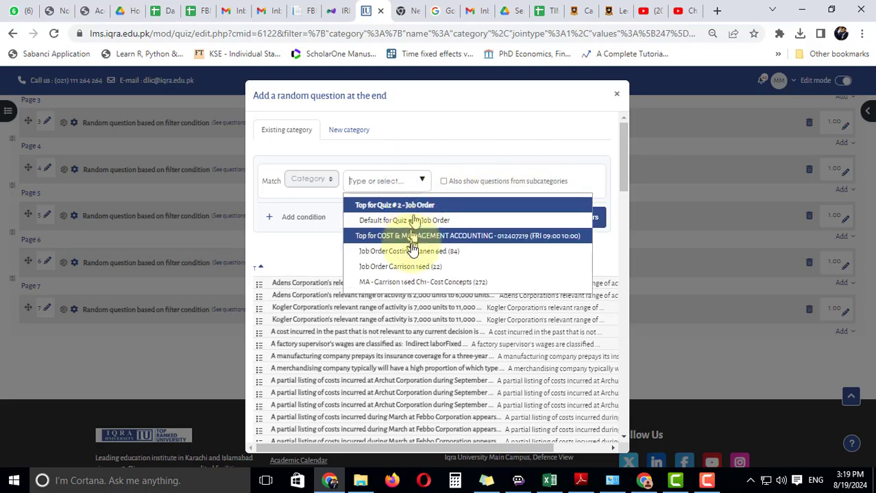
{"action": "left_click", "coordinate": [424, 270]}
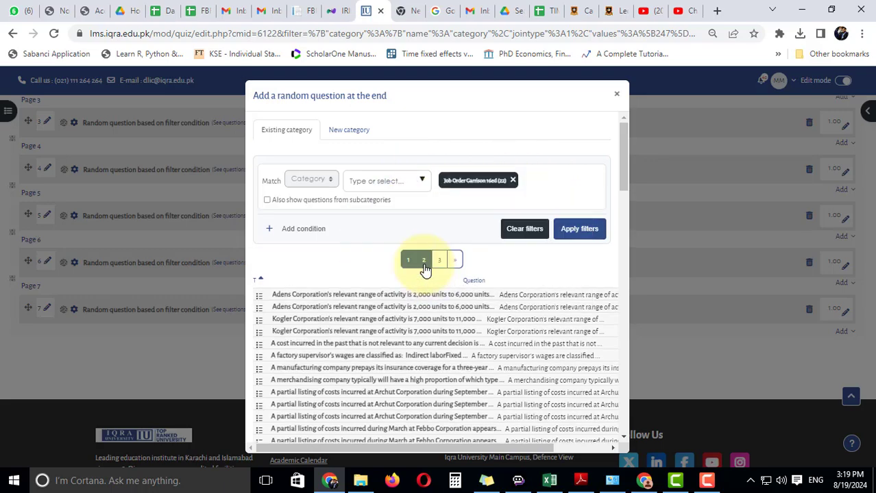
{"action": "left_click", "coordinate": [579, 229]}
Add 3 random questions from the Job Order Garrison 16ed category to the quiz
{"action": "scroll", "coordinate": [328, 233], "scroll_direction": "down", "scroll_amount": 5}
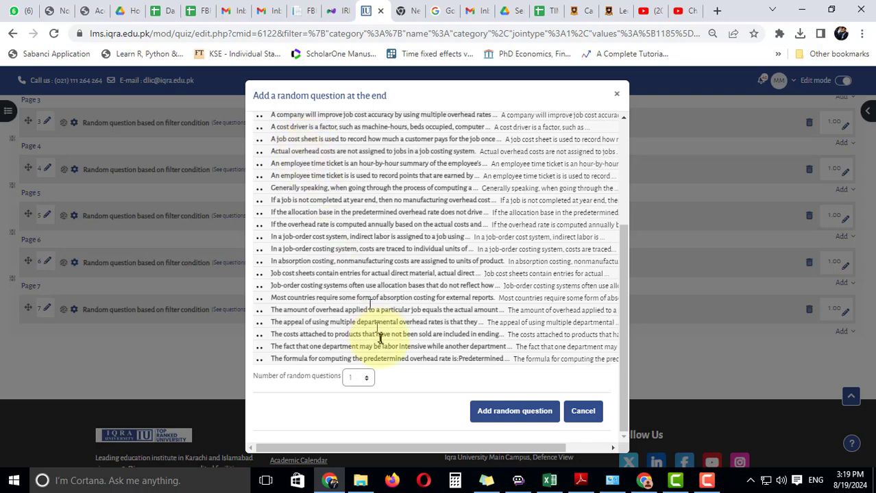
{"action": "left_click", "coordinate": [358, 378]}
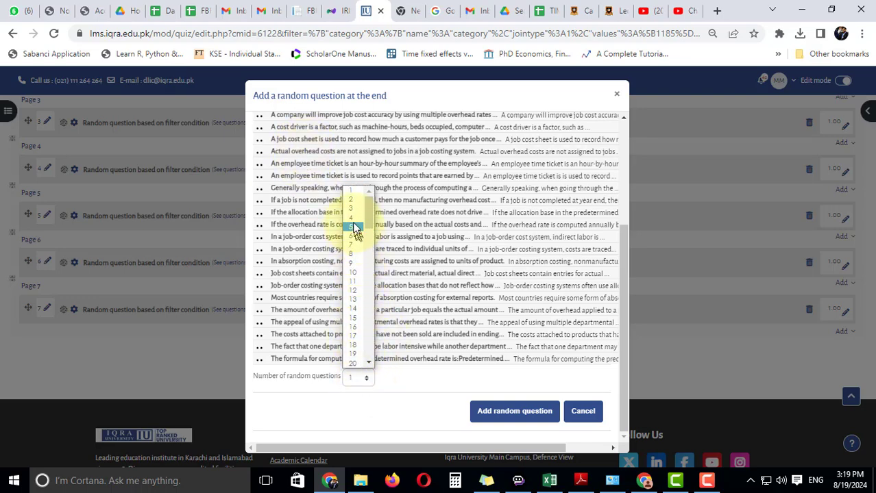
{"action": "left_click", "coordinate": [352, 213]}
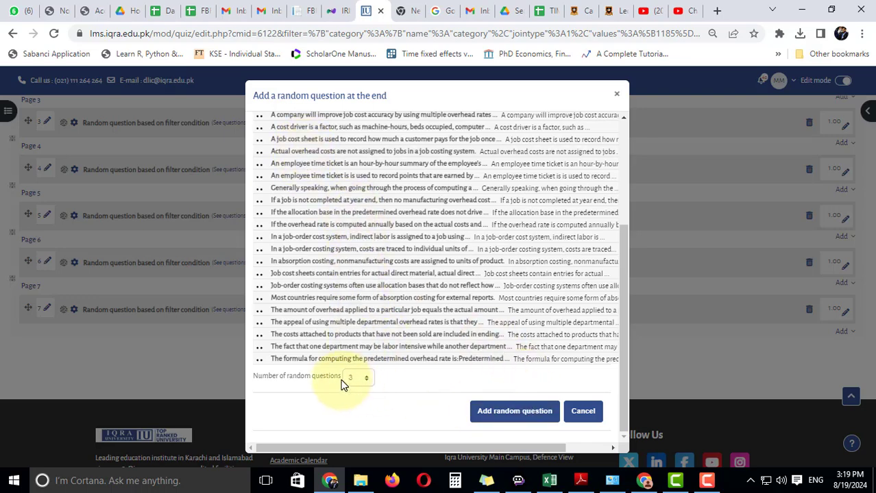
{"action": "left_click", "coordinate": [485, 409]}
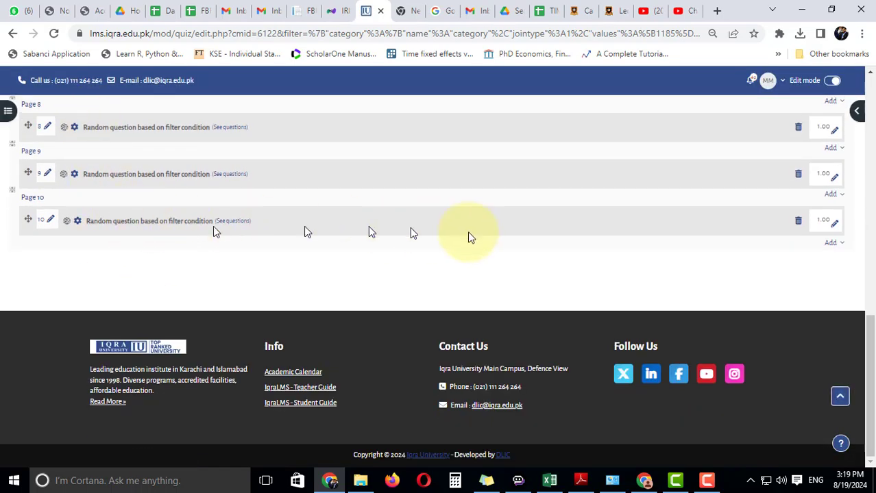
Set the quiz's maximum grade to 5.00 and save it
{"action": "scroll", "coordinate": [765, 281], "scroll_direction": "up", "scroll_amount": 10}
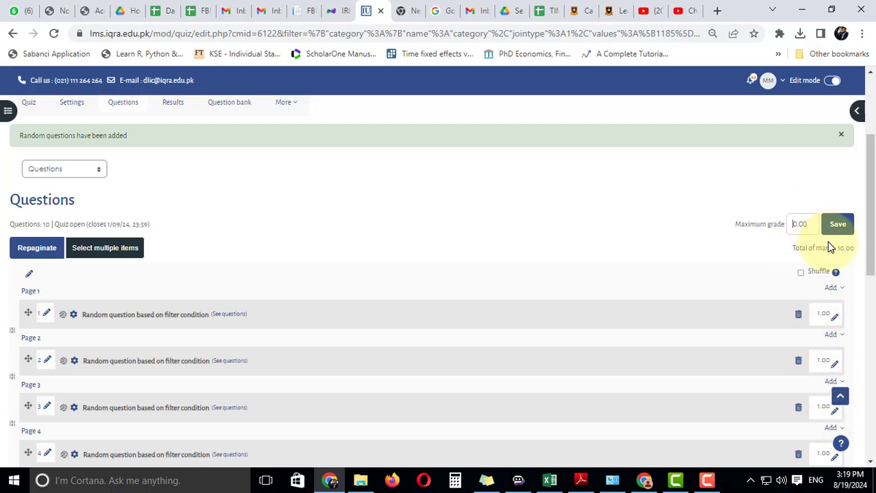
{"action": "type", "text": "5"}
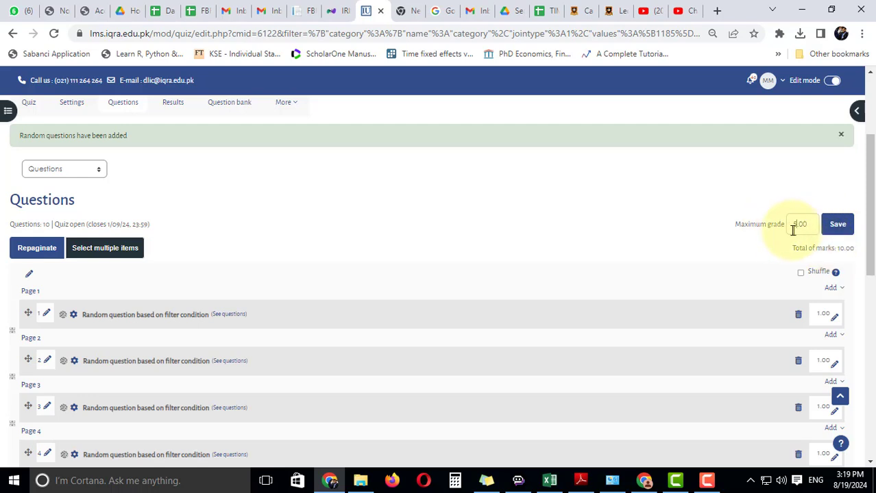
{"action": "left_click", "coordinate": [839, 226]}
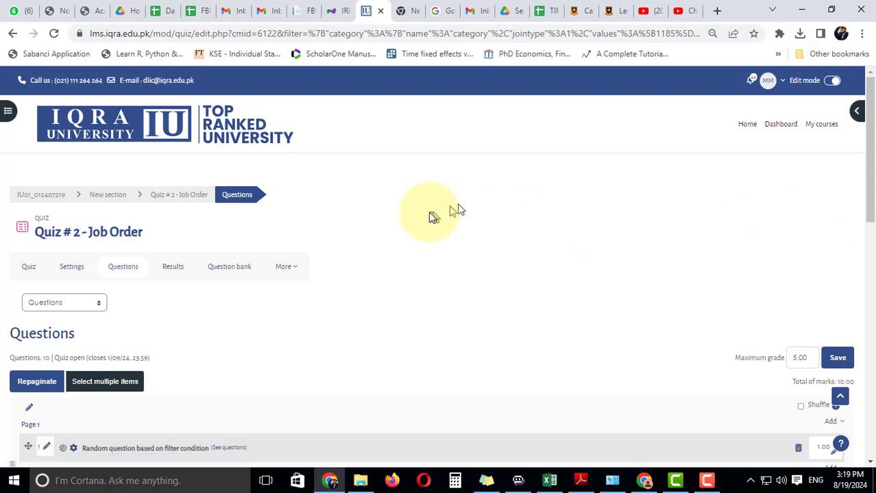
Return to the Quiz # 2 - Job Order overview and start a preview attempt
{"action": "scroll", "coordinate": [192, 230], "scroll_direction": "down", "scroll_amount": 2}
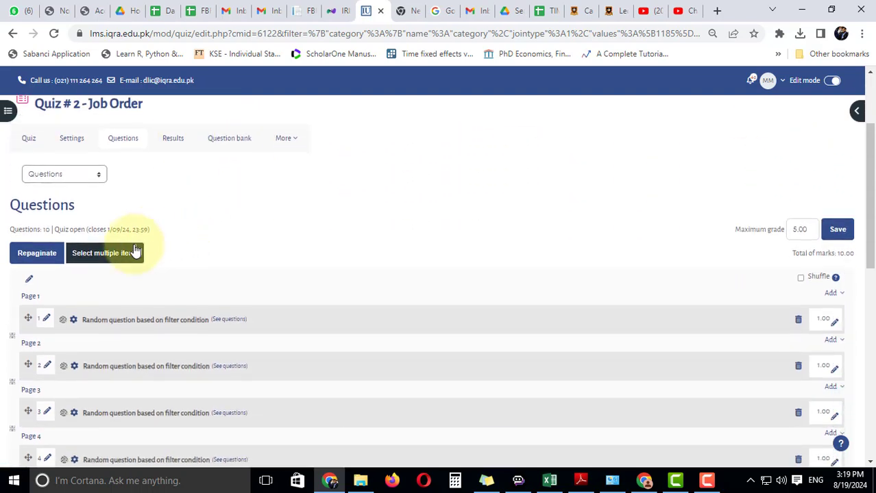
{"action": "left_click", "coordinate": [21, 140]}
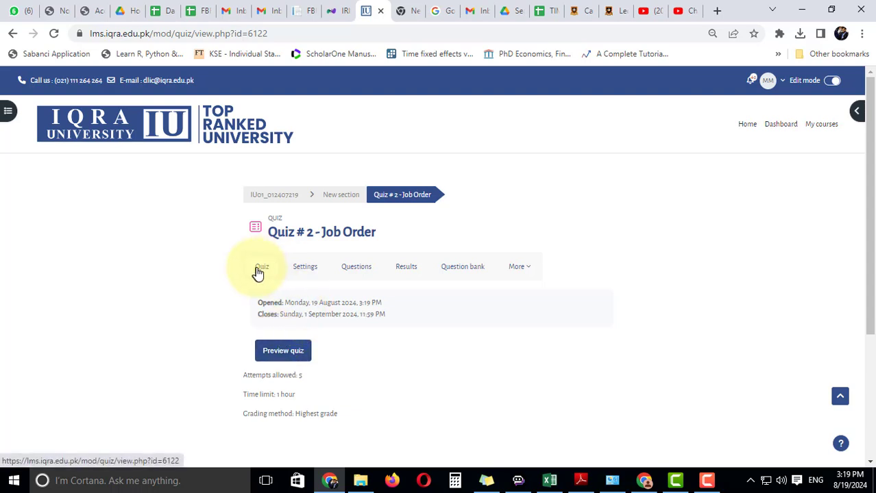
{"action": "left_click", "coordinate": [287, 352]}
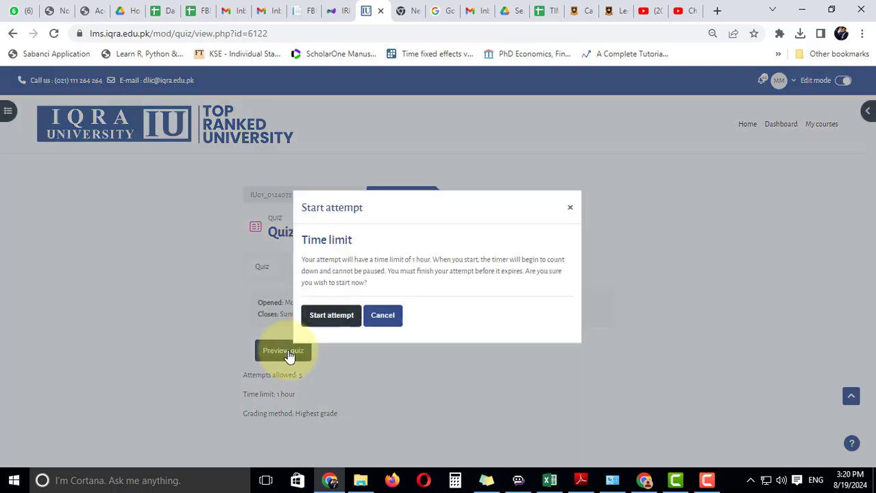
{"action": "left_click", "coordinate": [346, 319]}
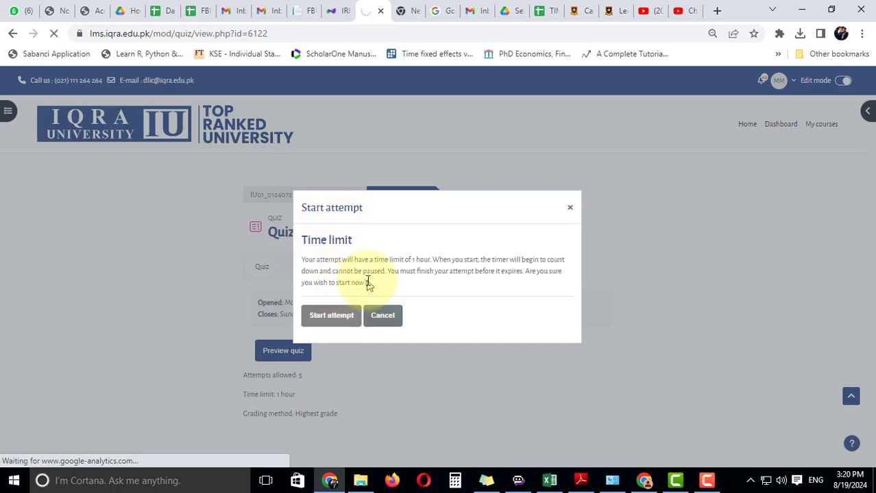
Answer question 1 with "Production order" and go to question 2
{"action": "scroll", "coordinate": [366, 283], "scroll_direction": "down", "scroll_amount": 2}
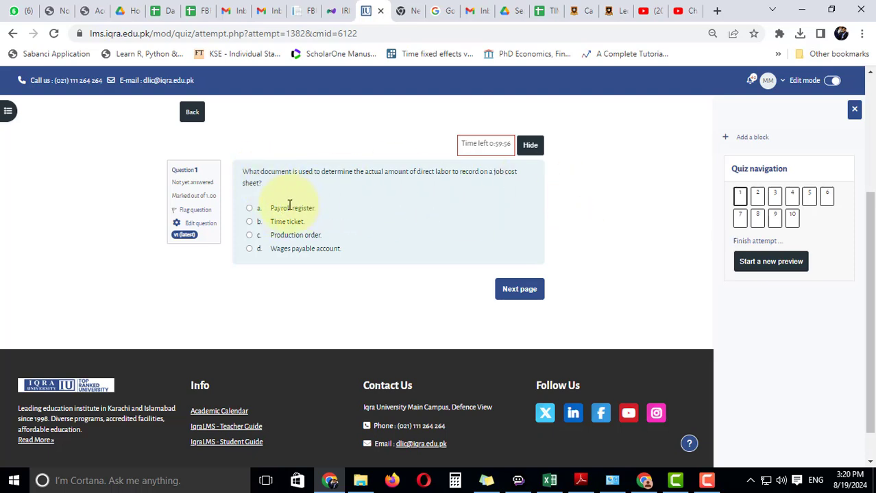
{"action": "left_click", "coordinate": [290, 235]}
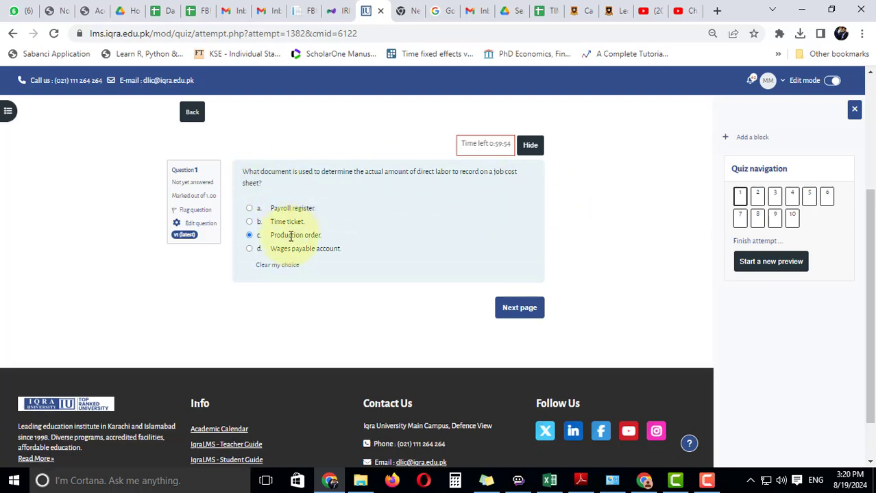
{"action": "left_click", "coordinate": [520, 307]}
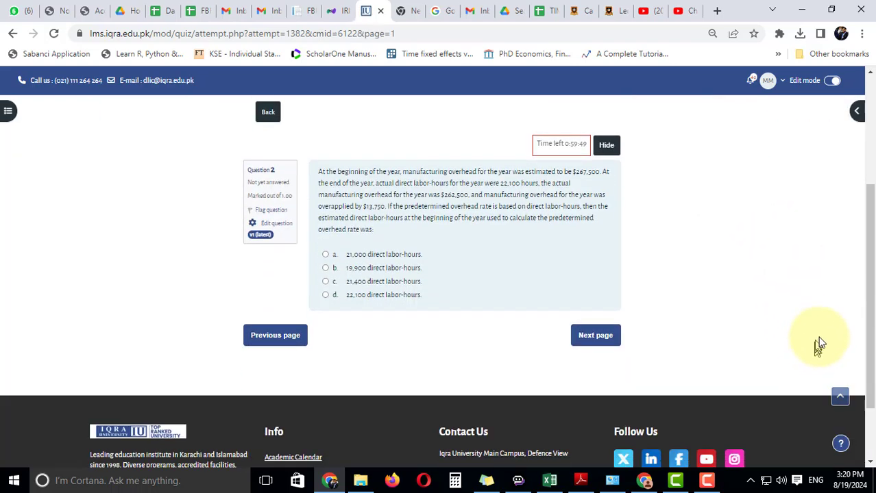
Show the quiz navigation block, answer question 2 with "21,400 direct labor-hours" and go to question 3
{"action": "left_click", "coordinate": [857, 113]}
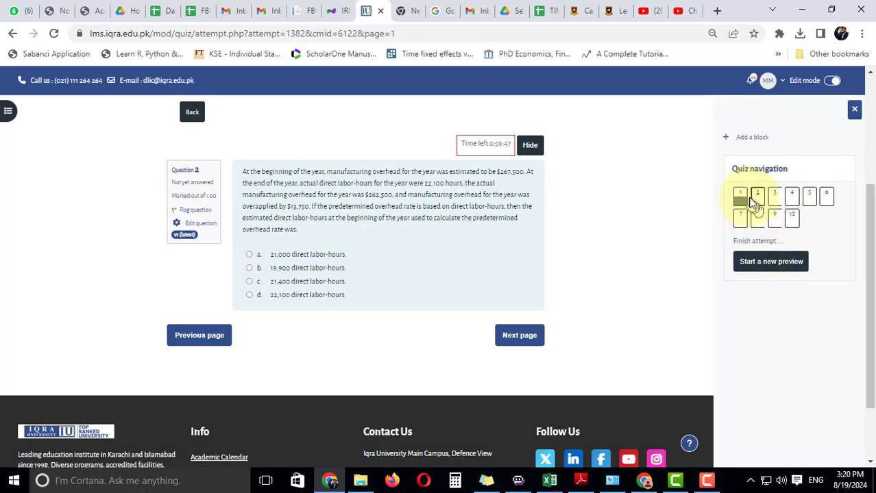
{"action": "left_click", "coordinate": [856, 110]}
{"action": "left_click", "coordinate": [855, 111]}
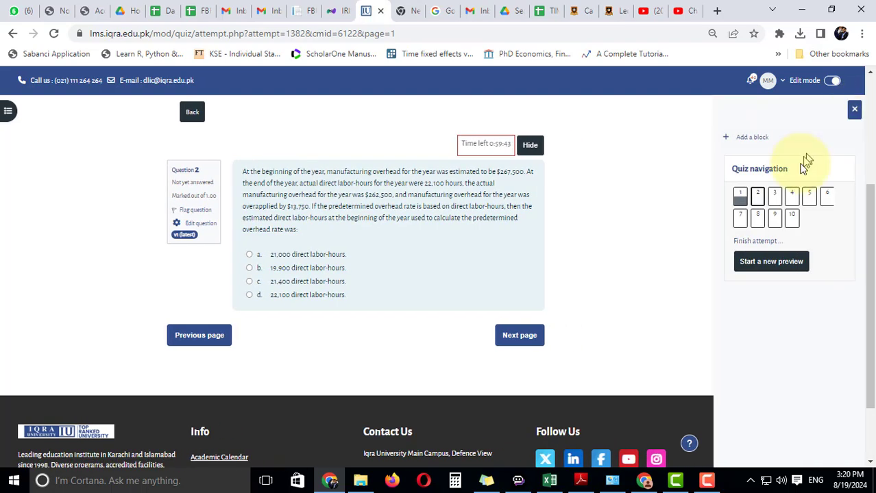
{"action": "left_click", "coordinate": [291, 285]}
{"action": "left_click", "coordinate": [519, 336]}
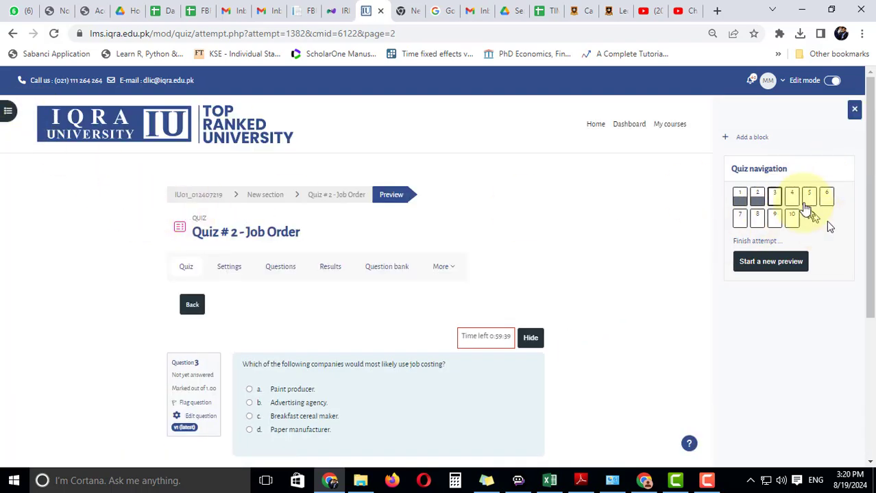
Skip question 3 without an answer, answer question 4 with False and go to question 5
{"action": "scroll", "coordinate": [480, 377], "scroll_direction": "down", "scroll_amount": 2}
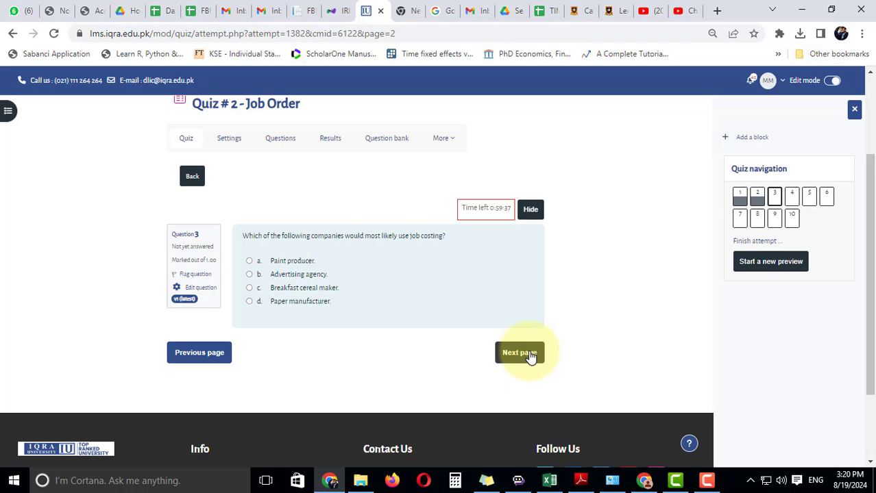
{"action": "left_click", "coordinate": [529, 355]}
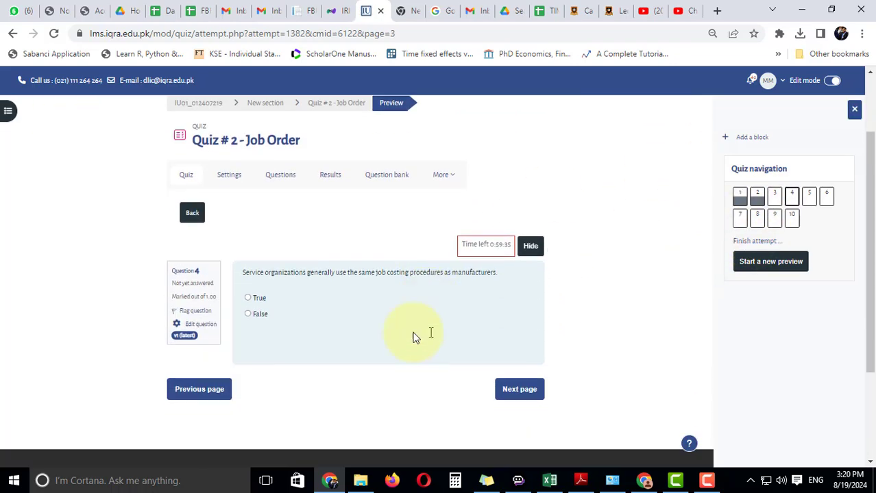
{"action": "scroll", "coordinate": [414, 335], "scroll_direction": "down", "scroll_amount": 1}
{"action": "left_click", "coordinate": [251, 277]}
{"action": "left_click", "coordinate": [524, 350]}
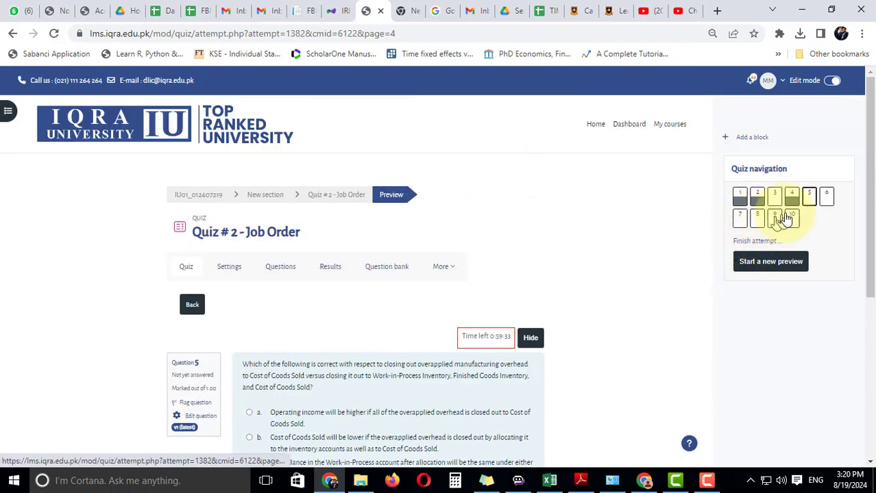
Answer question 5 with option a, higher operating income when all overapplied overhead is closed to Cost of Goods Sold, and continue
{"action": "left_click", "coordinate": [264, 424]}
{"action": "scroll", "coordinate": [616, 390], "scroll_direction": "down", "scroll_amount": 3}
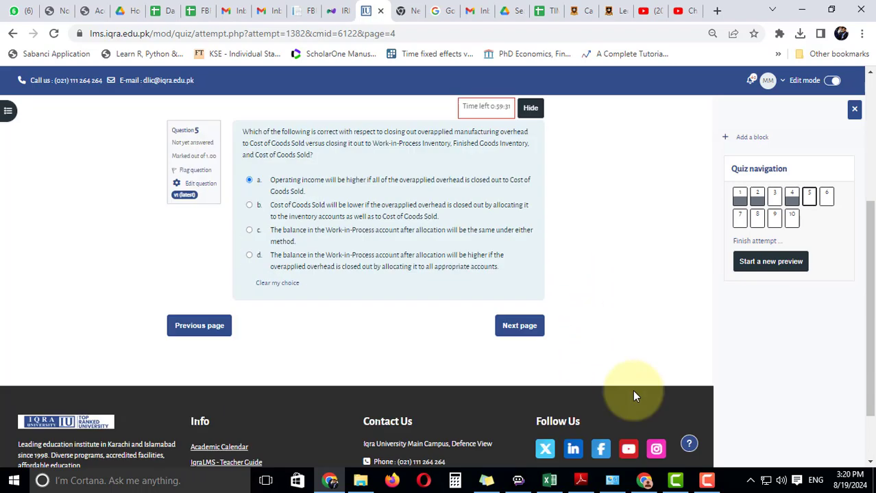
{"action": "left_click", "coordinate": [528, 324]}
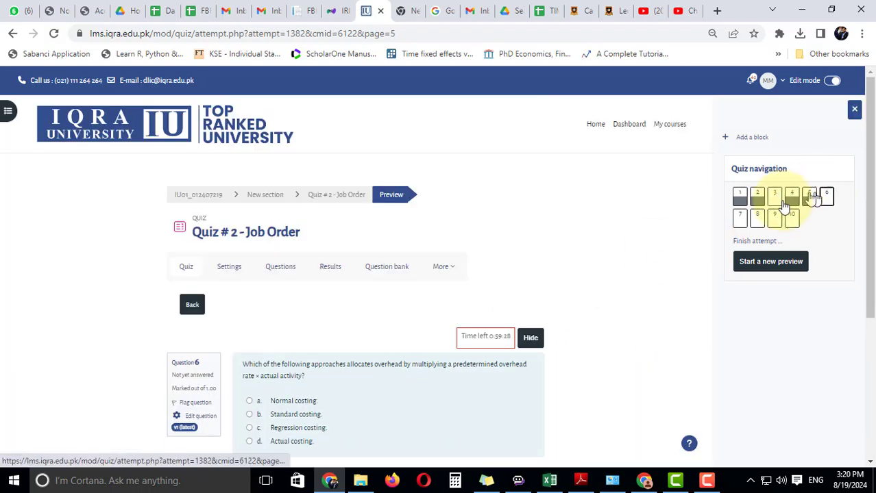
Leave questions 6 and 7 unanswered, answer question 8 with True and go to question 9
{"action": "scroll", "coordinate": [480, 295], "scroll_direction": "down", "scroll_amount": 3}
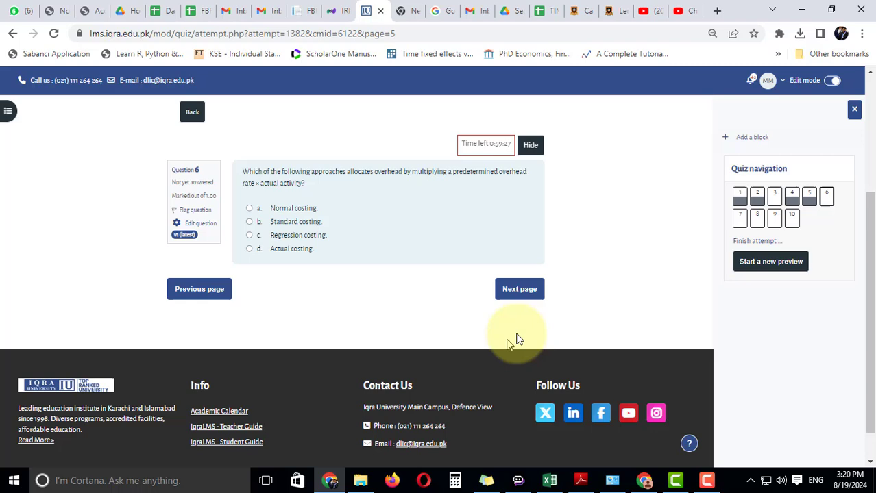
{"action": "left_click", "coordinate": [521, 288]}
{"action": "scroll", "coordinate": [528, 308], "scroll_direction": "down", "scroll_amount": 3}
{"action": "left_click", "coordinate": [524, 298]}
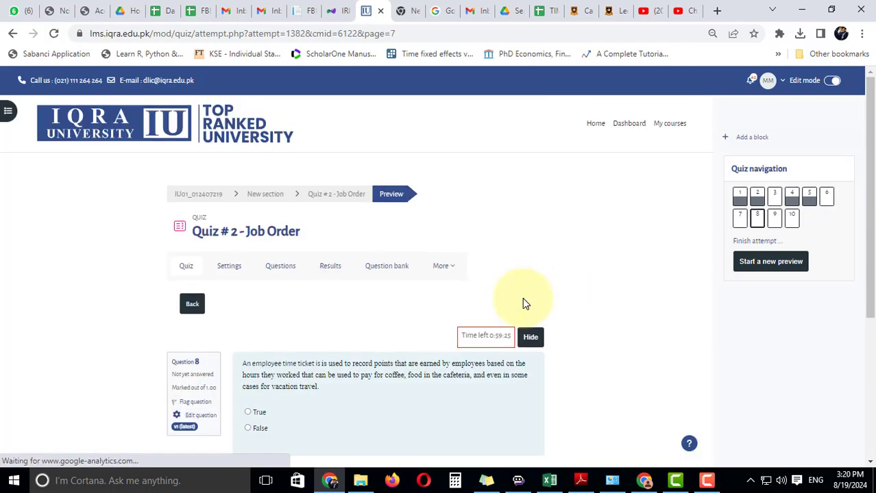
{"action": "scroll", "coordinate": [525, 304], "scroll_direction": "down", "scroll_amount": 3}
{"action": "left_click", "coordinate": [513, 289]}
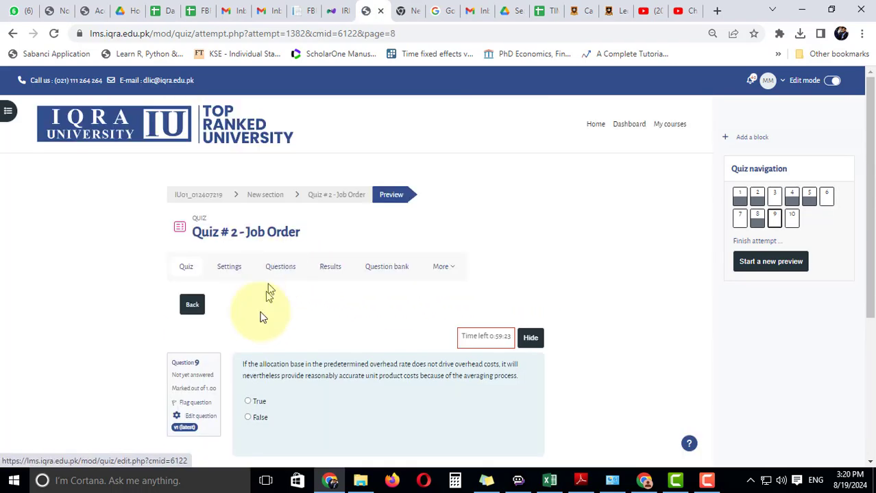
Answer questions 9 and 10 with False and finish the attempt to reach its summary
{"action": "scroll", "coordinate": [268, 293], "scroll_direction": "down", "scroll_amount": 3}
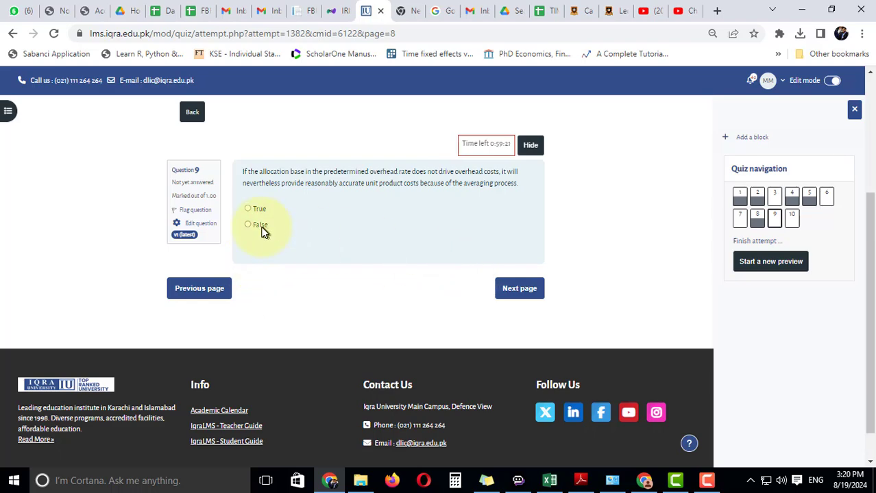
{"action": "left_click", "coordinate": [535, 289]}
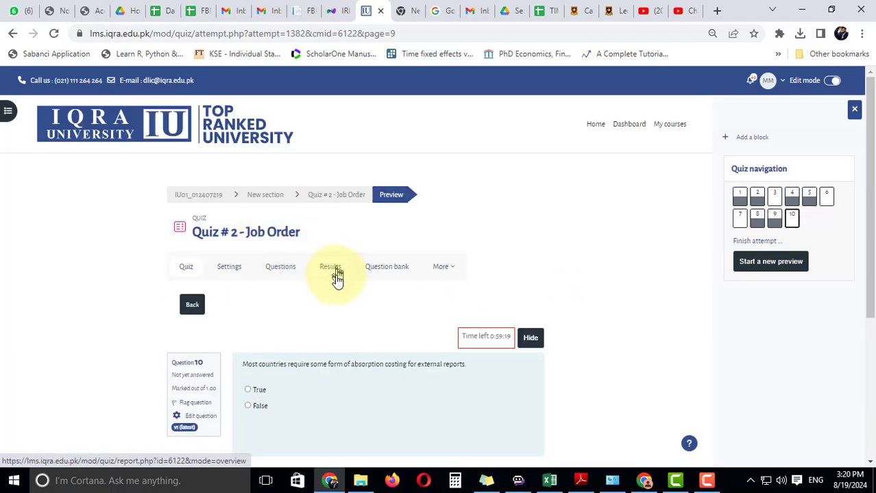
{"action": "scroll", "coordinate": [288, 247], "scroll_direction": "down", "scroll_amount": 3}
{"action": "left_click", "coordinate": [248, 213]}
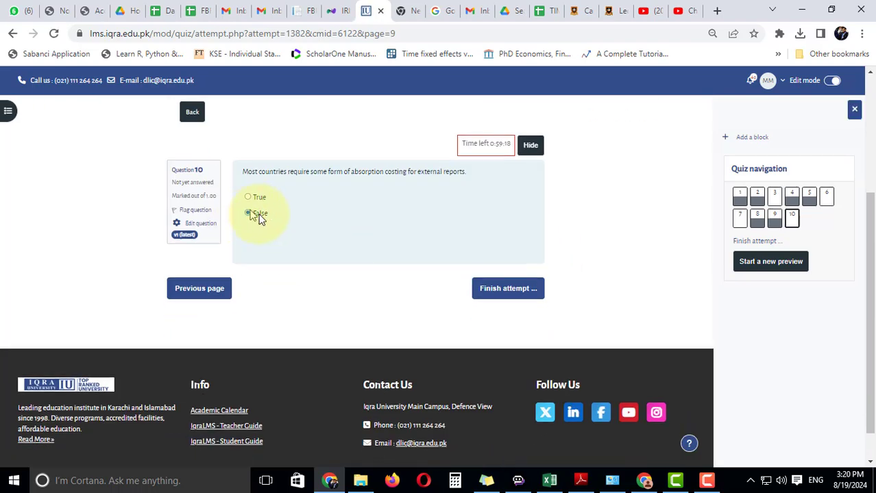
{"action": "left_click", "coordinate": [508, 288]}
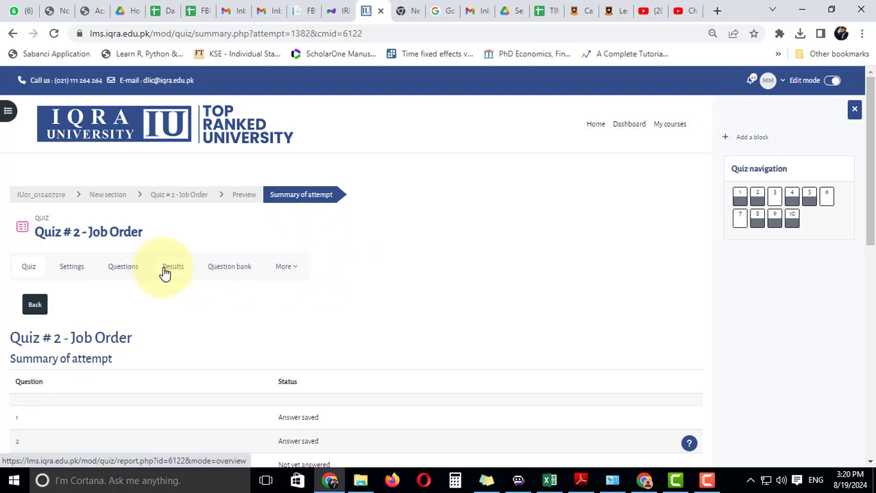
Submit all answers from the attempt summary and confirm the submission
{"action": "scroll", "coordinate": [165, 273], "scroll_direction": "down", "scroll_amount": 6}
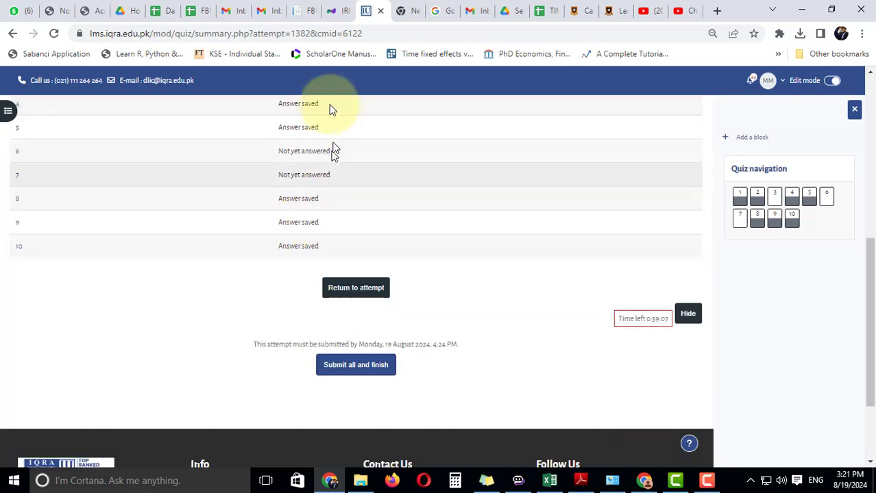
{"action": "left_click", "coordinate": [355, 370]}
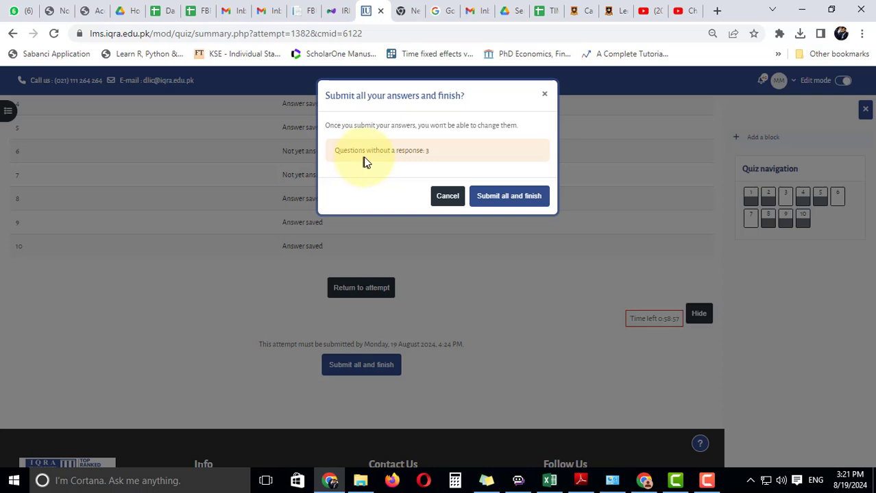
{"action": "left_click", "coordinate": [501, 203]}
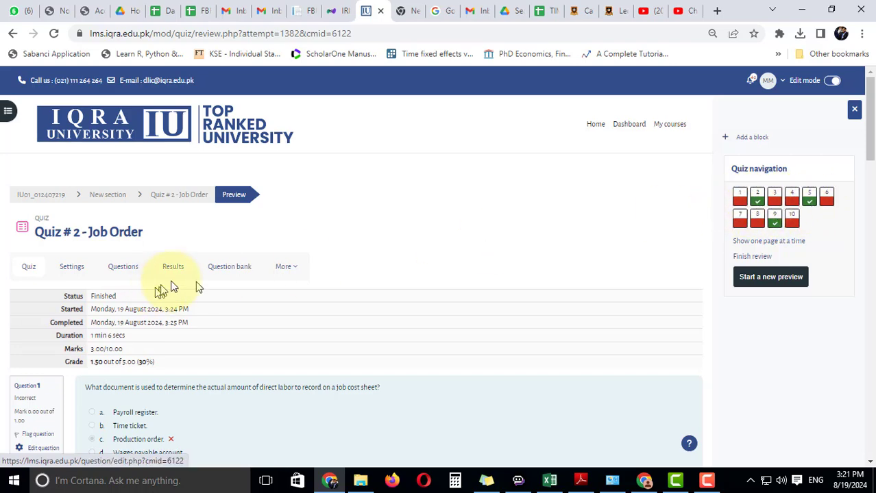
Look through the attempt review to check how each question was marked
{"action": "scroll", "coordinate": [167, 289], "scroll_direction": "down", "scroll_amount": 7}
{"action": "scroll", "coordinate": [167, 158], "scroll_direction": "down", "scroll_amount": 15}
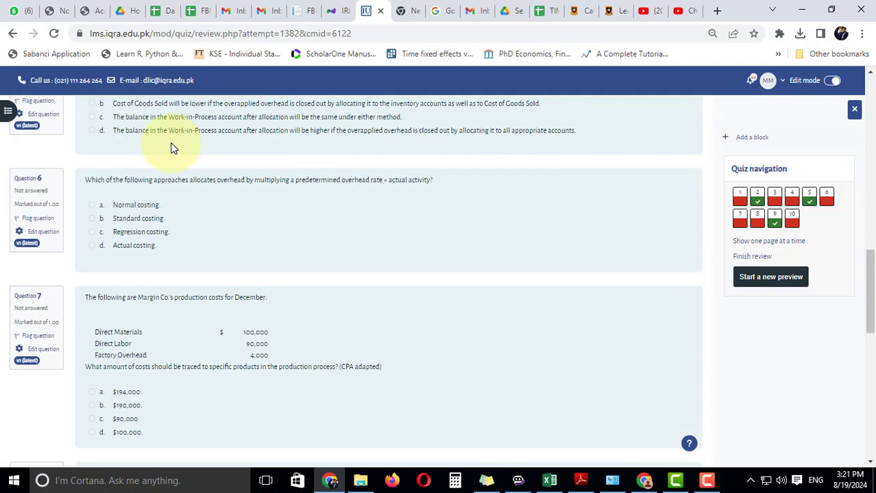
{"action": "scroll", "coordinate": [700, 289], "scroll_direction": "up", "scroll_amount": 4}
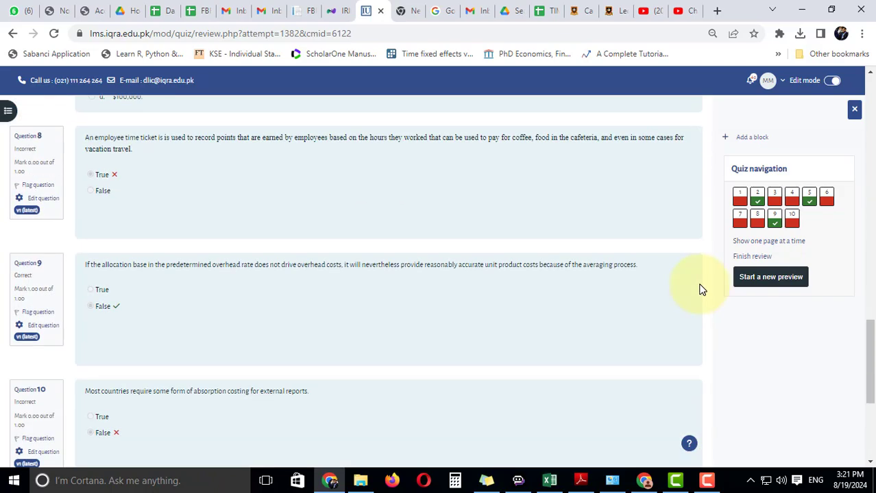
{"action": "scroll", "coordinate": [701, 289], "scroll_direction": "up", "scroll_amount": 4}
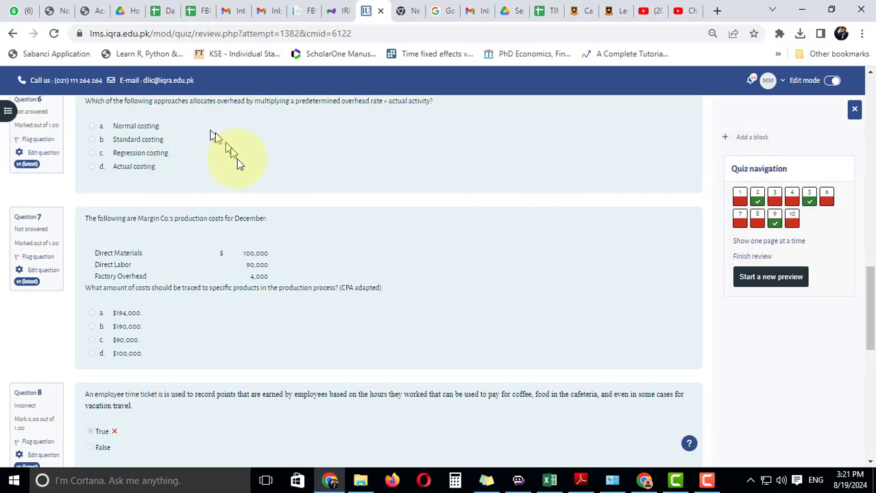
{"action": "scroll", "coordinate": [237, 159], "scroll_direction": "up", "scroll_amount": 1}
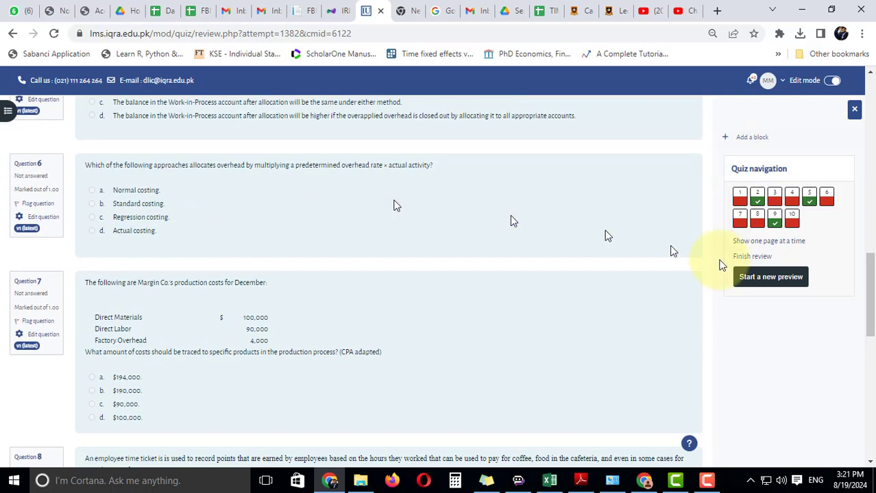
Request a new quiz preview, leave its time-limit page without starting it and return to the Cost & Management Accounting course page
{"action": "left_click", "coordinate": [788, 283]}
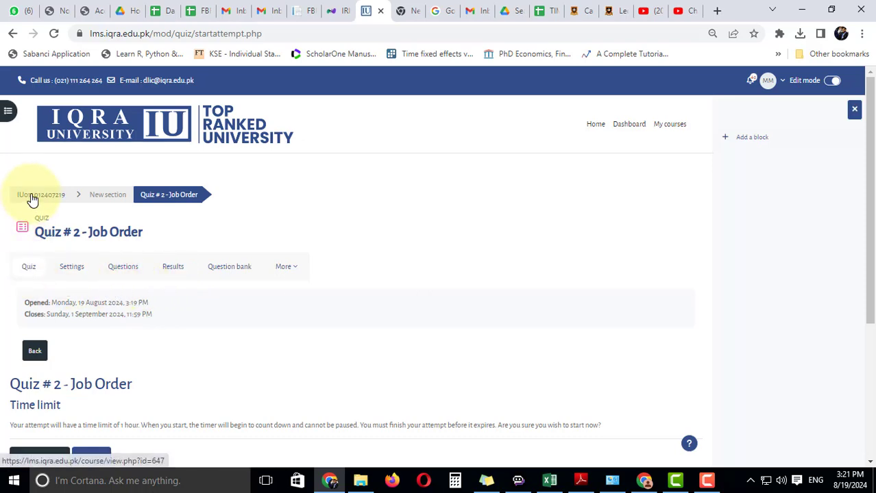
{"action": "scroll", "coordinate": [68, 346], "scroll_direction": "down", "scroll_amount": 1}
{"action": "scroll", "coordinate": [67, 341], "scroll_direction": "down", "scroll_amount": 2}
{"action": "scroll", "coordinate": [51, 209], "scroll_direction": "up", "scroll_amount": 3}
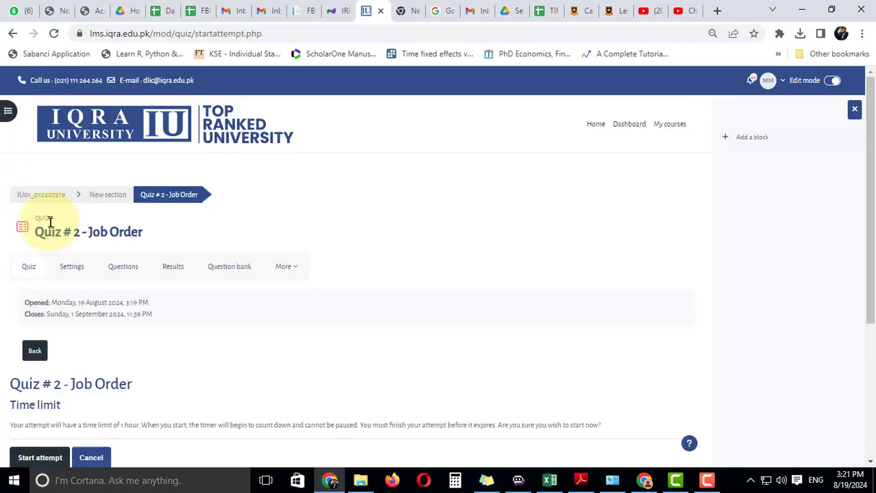
{"action": "left_click", "coordinate": [33, 197]}
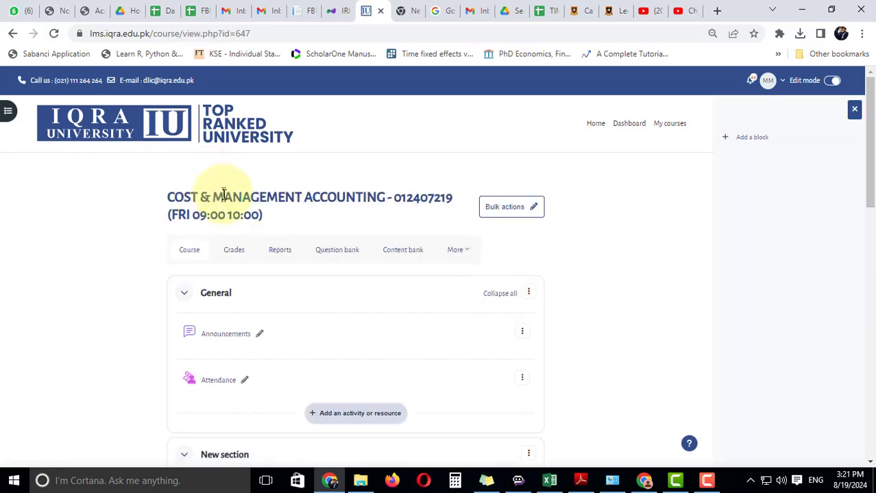
Open the attempts report of Quiz #1 - Cost Concepts and examine the students' grades per question
{"action": "scroll", "coordinate": [234, 227], "scroll_direction": "down", "scroll_amount": 6}
{"action": "scroll", "coordinate": [239, 226], "scroll_direction": "down", "scroll_amount": 4}
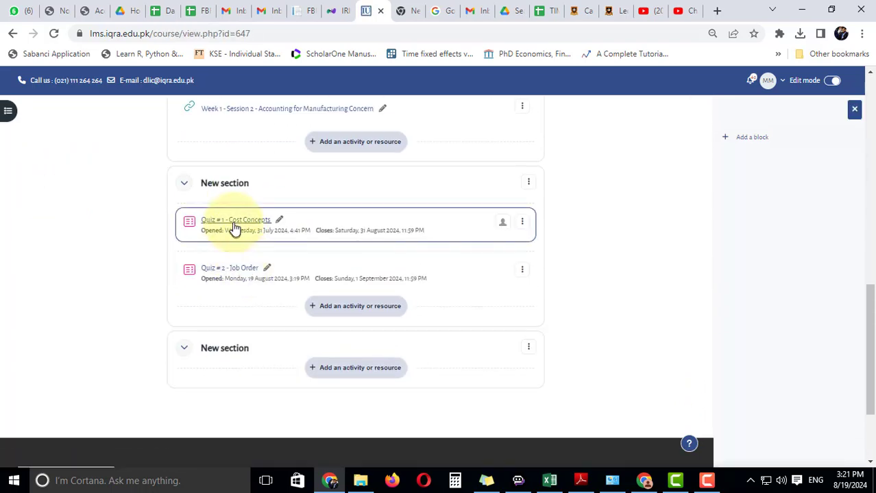
{"action": "left_click", "coordinate": [235, 223]}
{"action": "scroll", "coordinate": [233, 228], "scroll_direction": "down", "scroll_amount": 2}
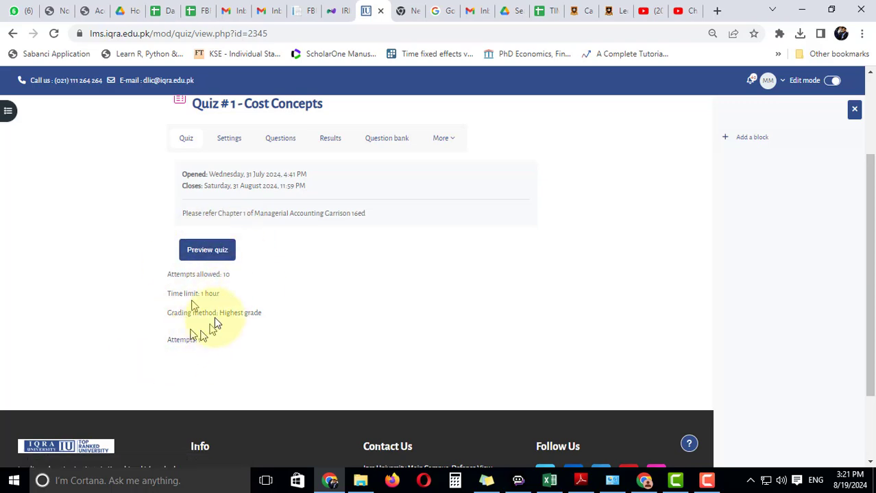
{"action": "left_click", "coordinate": [186, 346]}
{"action": "scroll", "coordinate": [186, 346], "scroll_direction": "down", "scroll_amount": 5}
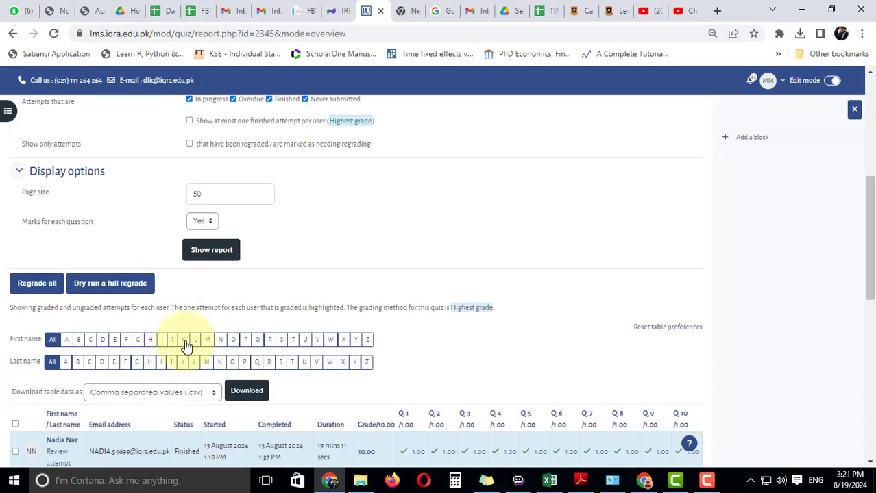
{"action": "scroll", "coordinate": [157, 261], "scroll_direction": "down", "scroll_amount": 2}
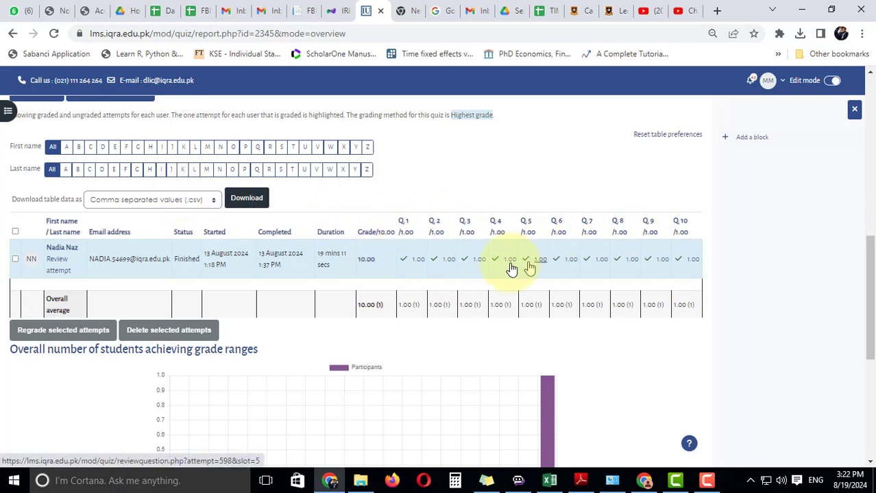
{"action": "scroll", "coordinate": [513, 268], "scroll_direction": "up", "scroll_amount": 10}
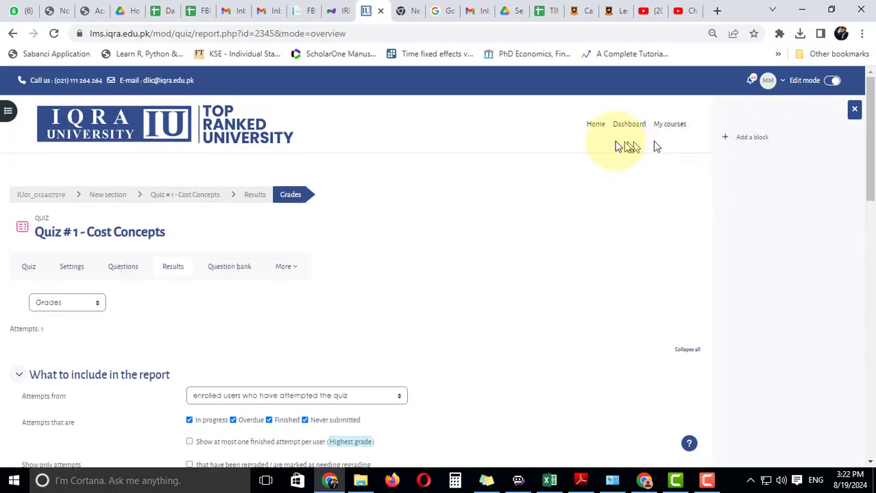
Open the Management Accounting - 012407002 course and find its section of quizzes
{"action": "left_click", "coordinate": [669, 126]}
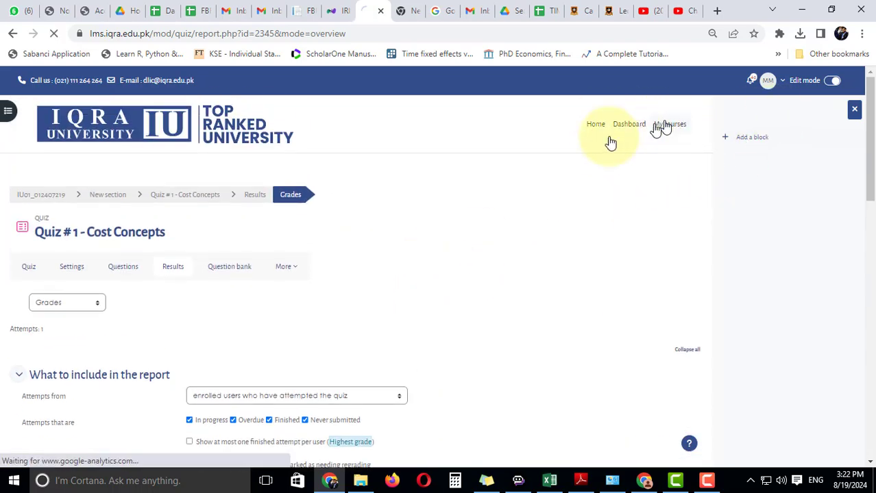
{"action": "scroll", "coordinate": [417, 195], "scroll_direction": "down", "scroll_amount": 2}
{"action": "scroll", "coordinate": [411, 274], "scroll_direction": "down", "scroll_amount": 2}
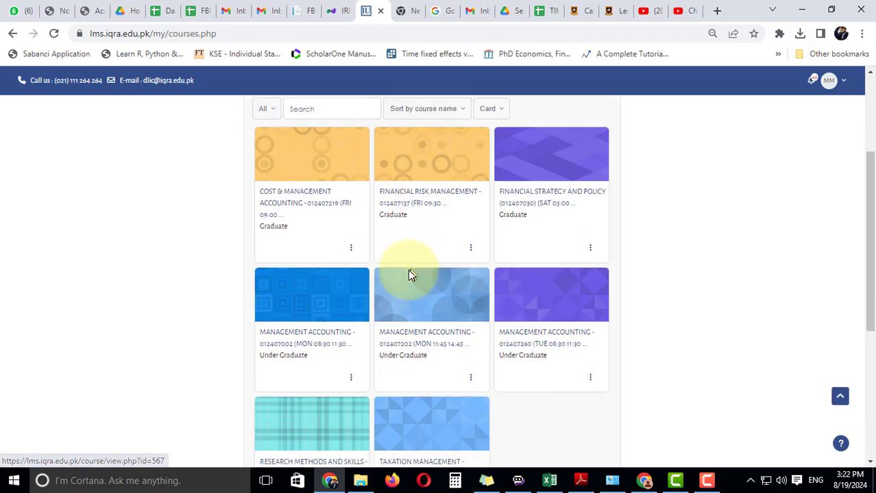
{"action": "left_click", "coordinate": [313, 226]}
{"action": "scroll", "coordinate": [314, 225], "scroll_direction": "down", "scroll_amount": 10}
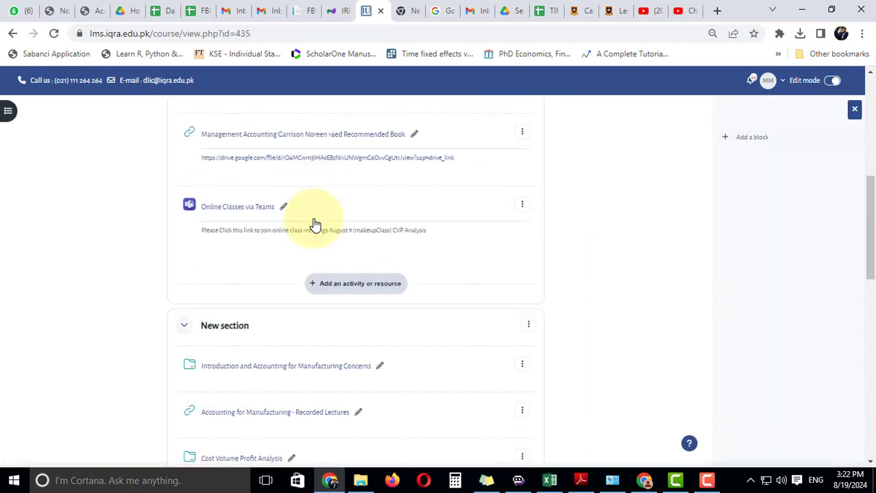
{"action": "scroll", "coordinate": [284, 293], "scroll_direction": "down", "scroll_amount": 2}
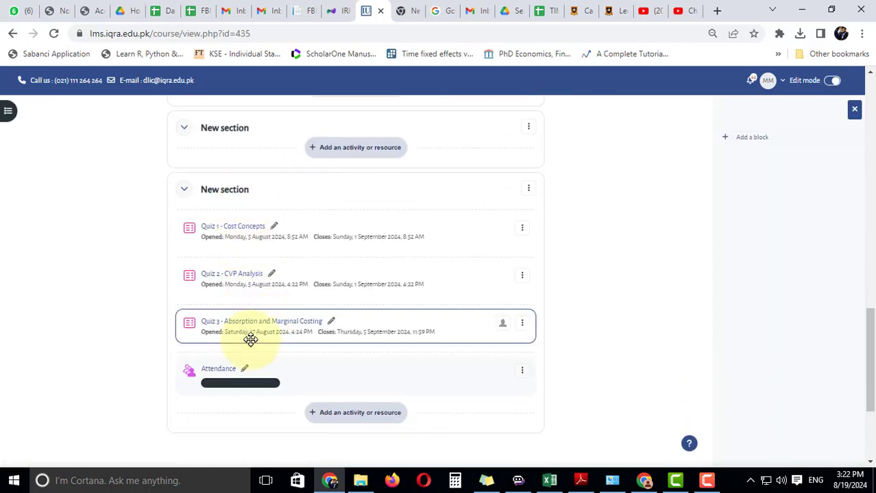
Open the attempts report of Quiz 1 - Cost Concepts and examine each student's attempts, durations and grades
{"action": "left_click", "coordinate": [236, 227]}
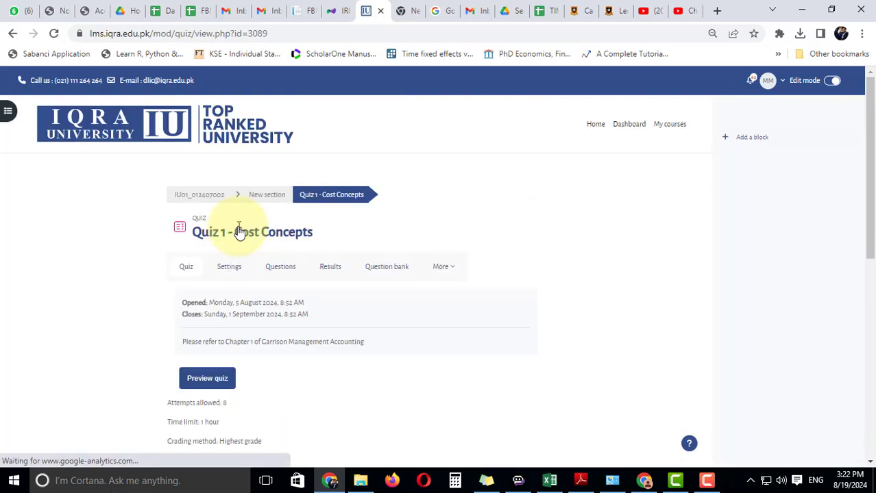
{"action": "scroll", "coordinate": [219, 288], "scroll_direction": "down", "scroll_amount": 2}
{"action": "scroll", "coordinate": [214, 275], "scroll_direction": "down", "scroll_amount": 1}
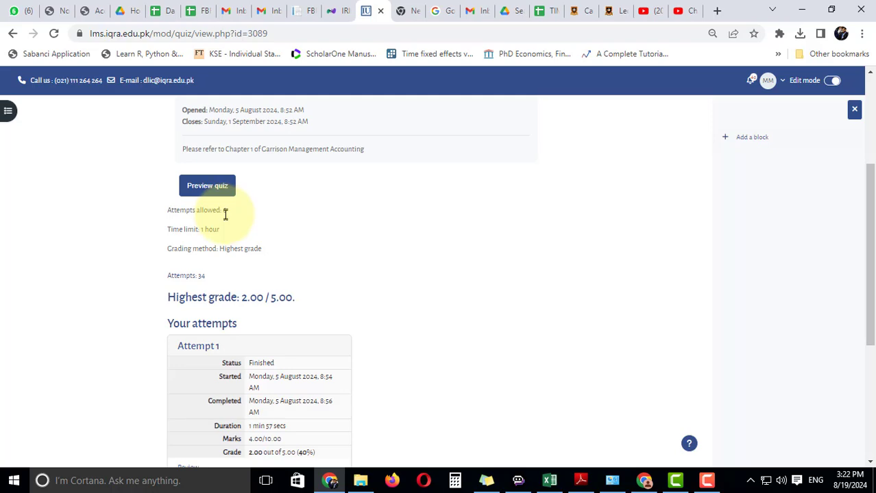
{"action": "left_click", "coordinate": [195, 277]}
{"action": "scroll", "coordinate": [250, 267], "scroll_direction": "down", "scroll_amount": 10}
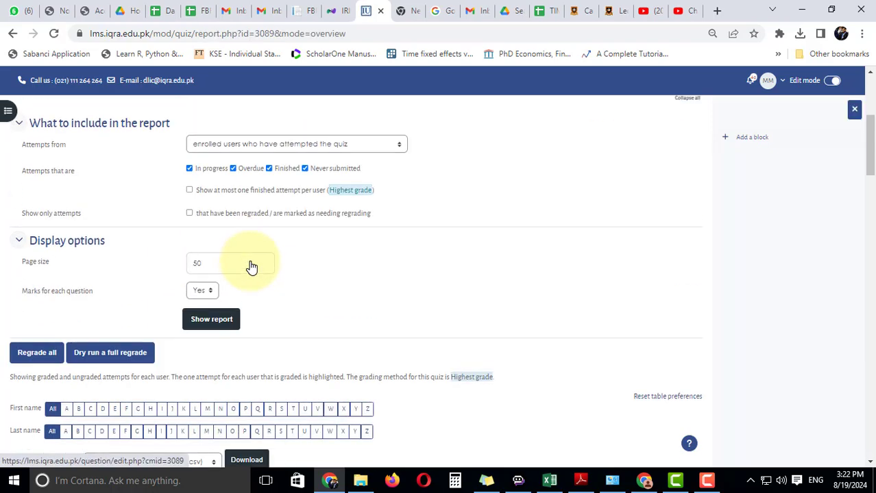
{"action": "scroll", "coordinate": [251, 267], "scroll_direction": "down", "scroll_amount": 3}
{"action": "scroll", "coordinate": [117, 176], "scroll_direction": "up", "scroll_amount": 2}
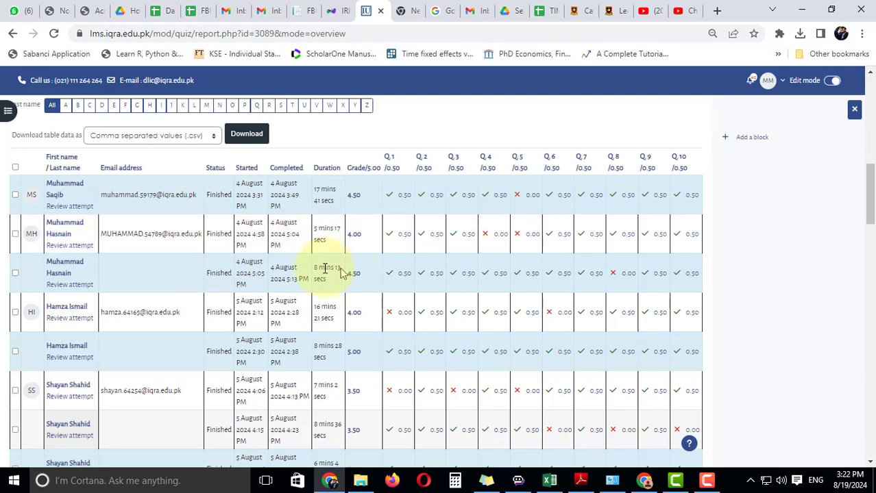
{"action": "scroll", "coordinate": [198, 209], "scroll_direction": "up", "scroll_amount": 9}
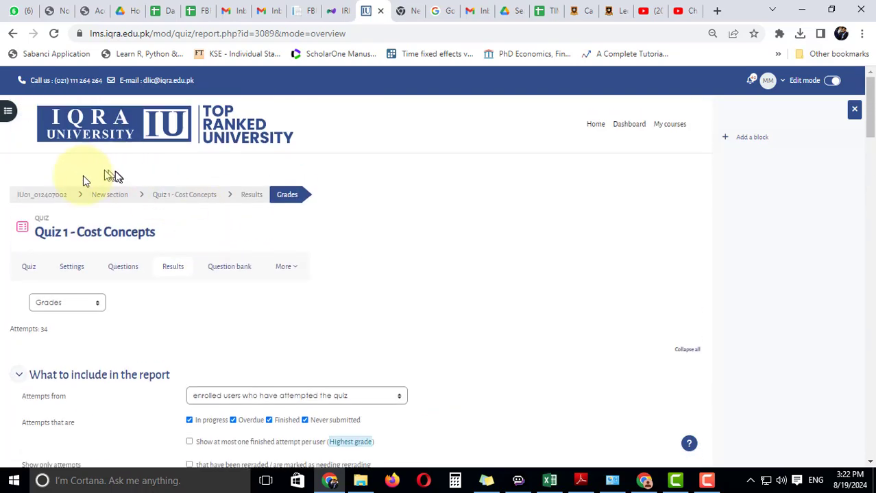
{"action": "scroll", "coordinate": [307, 270], "scroll_direction": "down", "scroll_amount": 10}
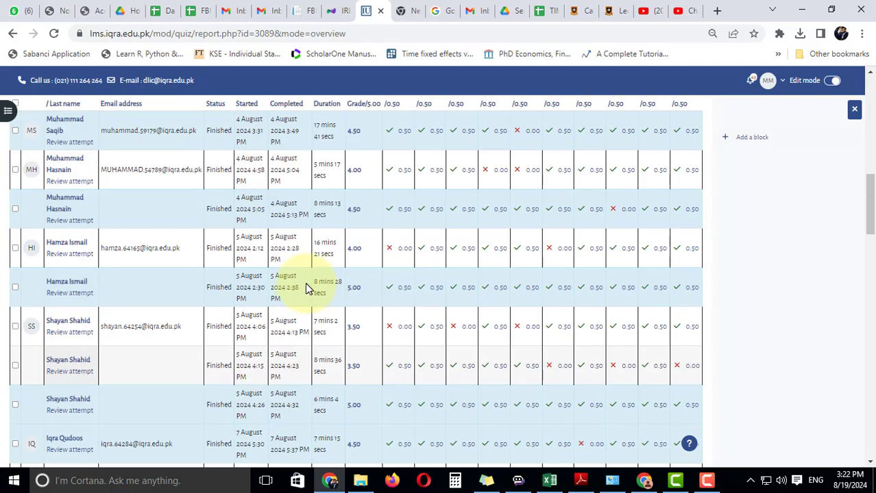
{"action": "scroll", "coordinate": [305, 287], "scroll_direction": "up", "scroll_amount": 4}
{"action": "scroll", "coordinate": [301, 287], "scroll_direction": "up", "scroll_amount": 5}
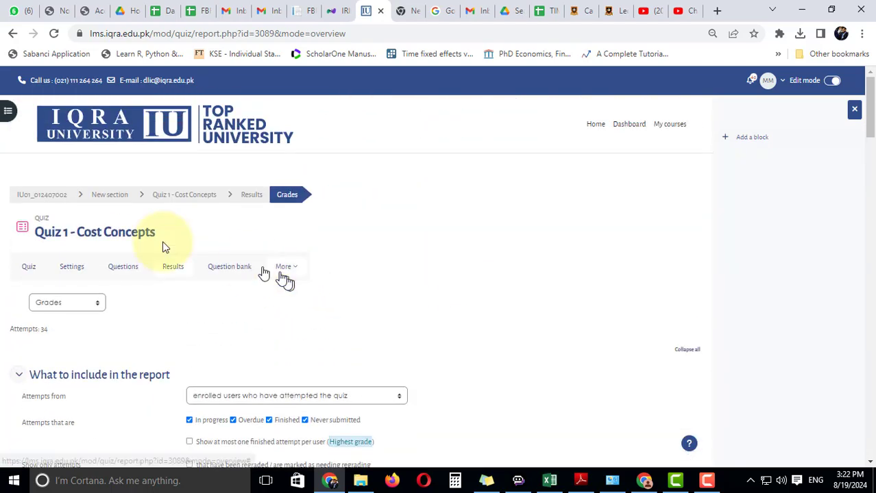
Open the Management Accounting course's grader report and look over its student list and grade columns
{"action": "left_click", "coordinate": [56, 198]}
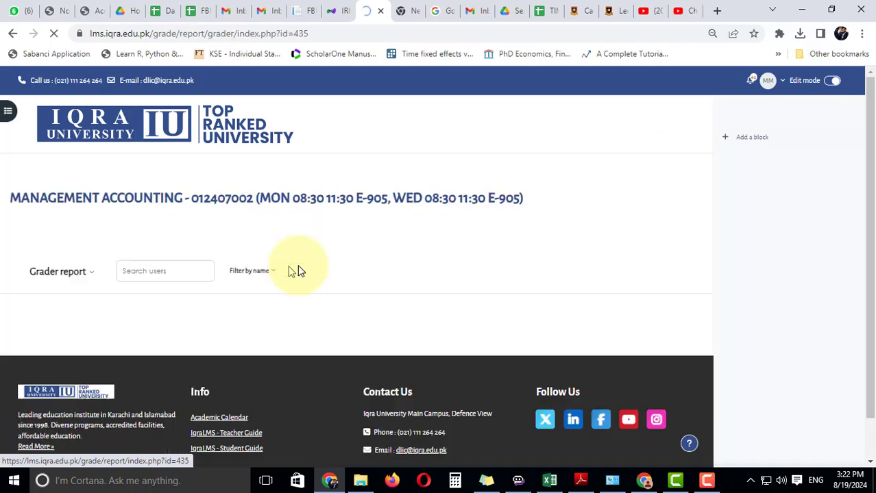
{"action": "scroll", "coordinate": [285, 214], "scroll_direction": "down", "scroll_amount": 3}
{"action": "scroll", "coordinate": [287, 225], "scroll_direction": "up", "scroll_amount": 3}
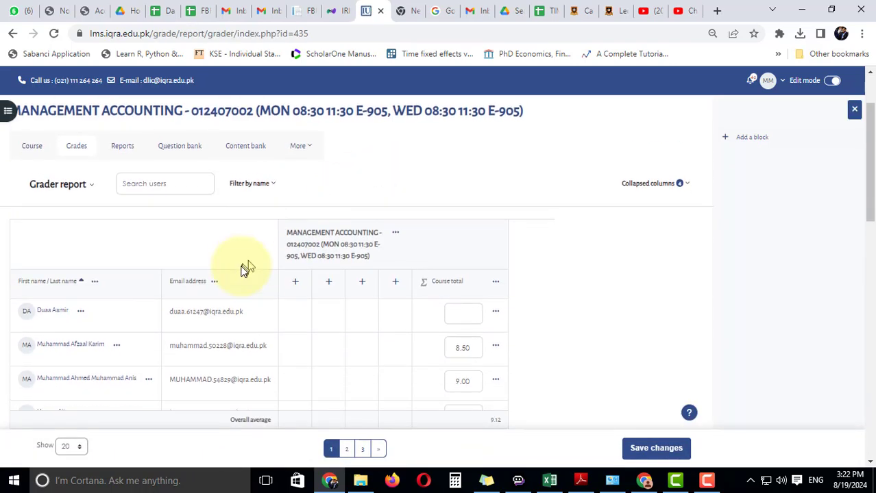
{"action": "scroll", "coordinate": [308, 233], "scroll_direction": "down", "scroll_amount": 2}
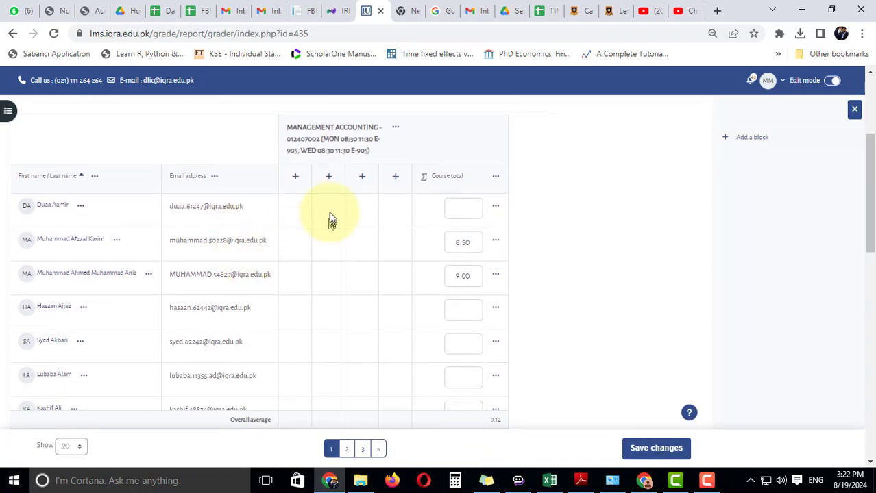
Expand the collapsed Attendance, Quiz 1, Quiz 2 and Quiz 3 columns in the grader report
{"action": "left_click", "coordinate": [297, 178]}
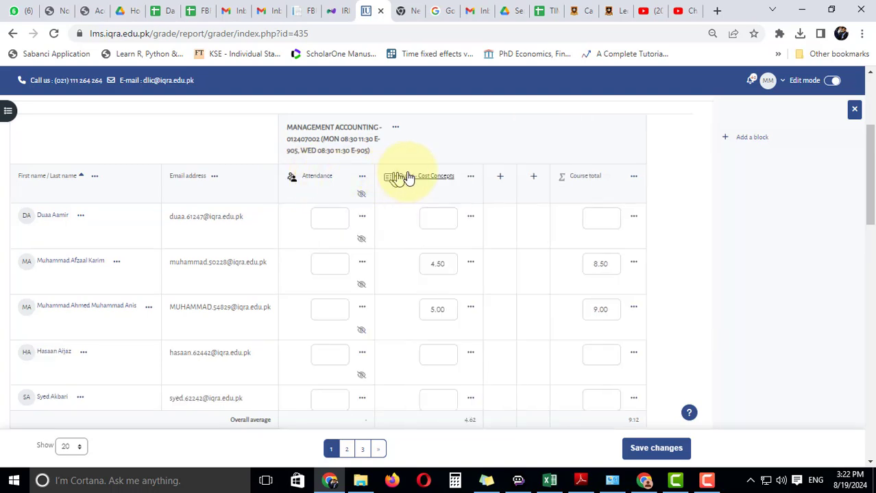
{"action": "left_click", "coordinate": [503, 178]}
{"action": "left_click", "coordinate": [582, 180]}
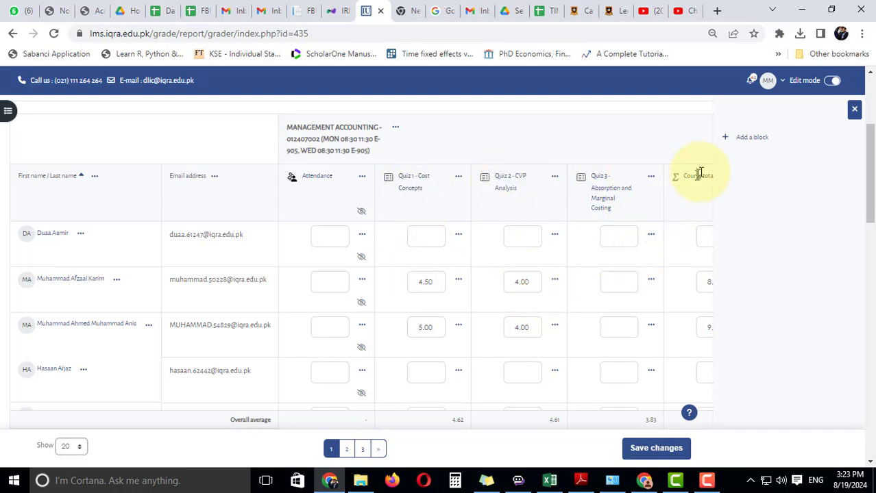
Collapse the Attendance and Email address columns in the grader report
{"action": "left_click", "coordinate": [364, 180]}
{"action": "left_click", "coordinate": [391, 302]}
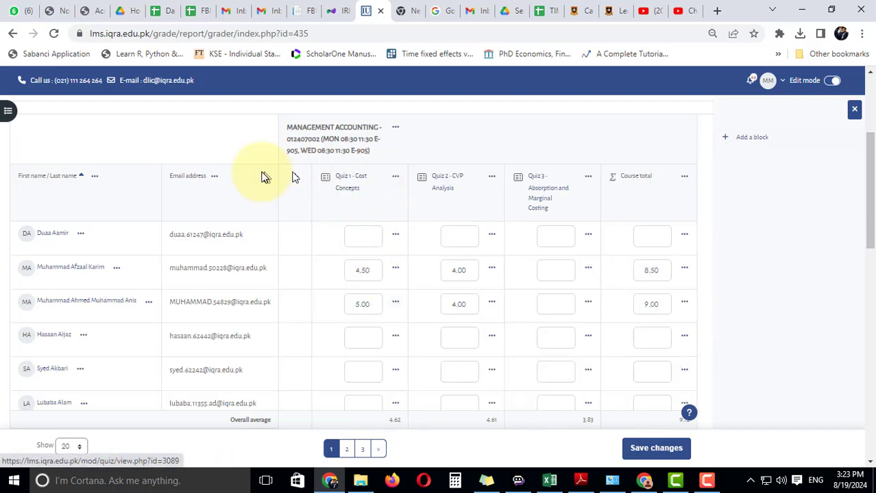
{"action": "left_click", "coordinate": [215, 180]}
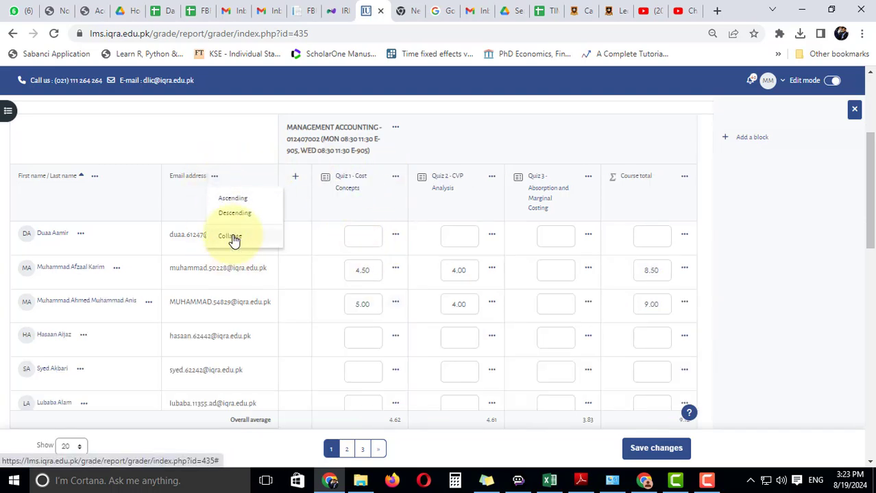
{"action": "left_click", "coordinate": [233, 236]}
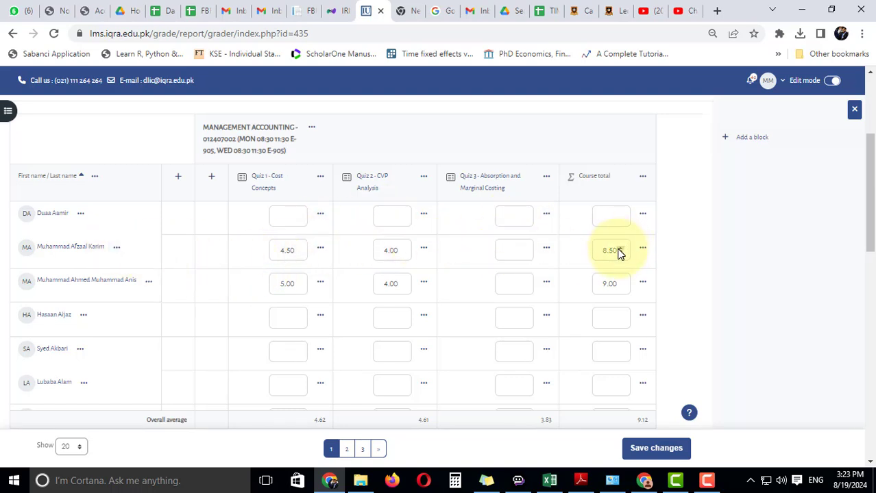
Examine the students' quiz grades, course totals and the available grade report views, and return to the Management Accounting course page
{"action": "scroll", "coordinate": [606, 282], "scroll_direction": "down", "scroll_amount": 5}
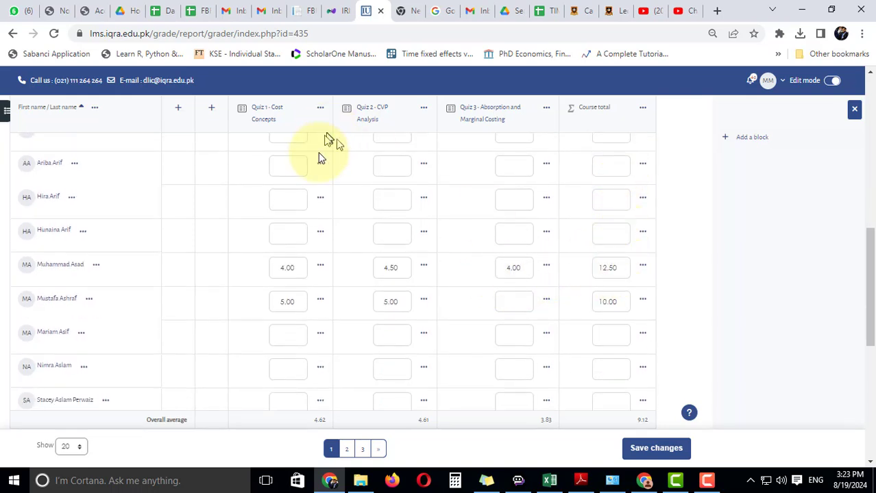
{"action": "scroll", "coordinate": [327, 202], "scroll_direction": "up", "scroll_amount": 3}
{"action": "scroll", "coordinate": [329, 200], "scroll_direction": "up", "scroll_amount": 5}
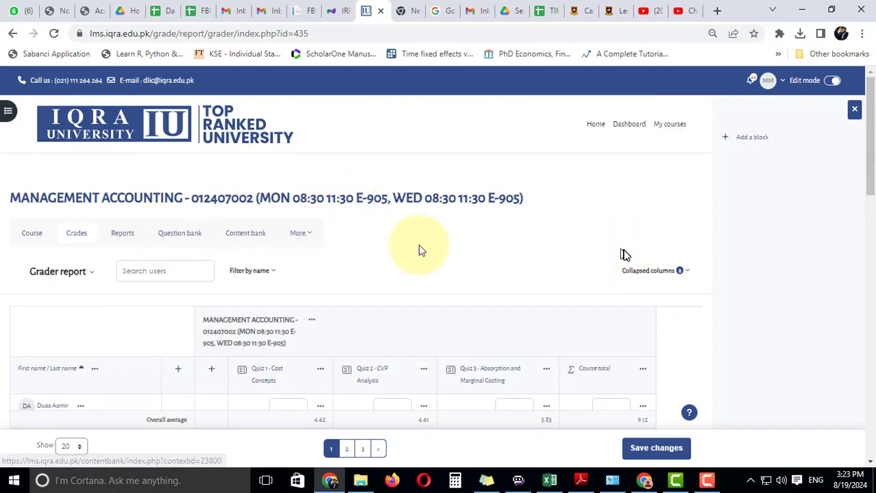
{"action": "left_click", "coordinate": [306, 237]}
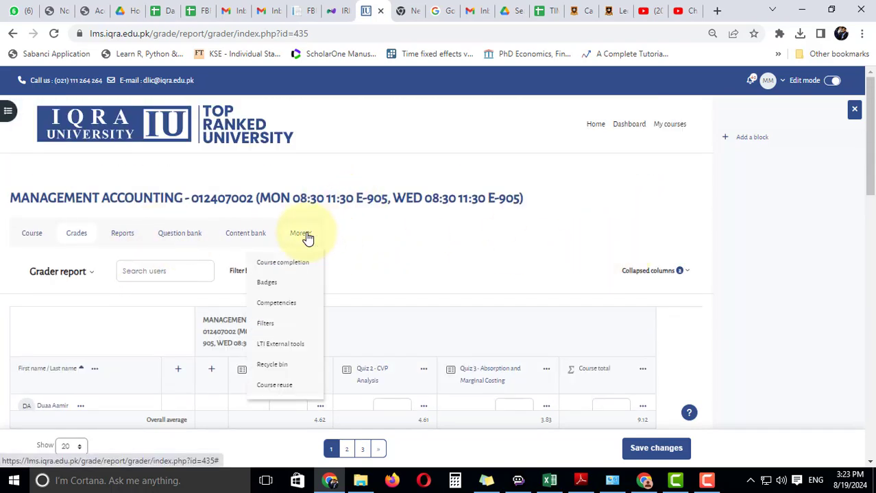
{"action": "left_click", "coordinate": [502, 228]}
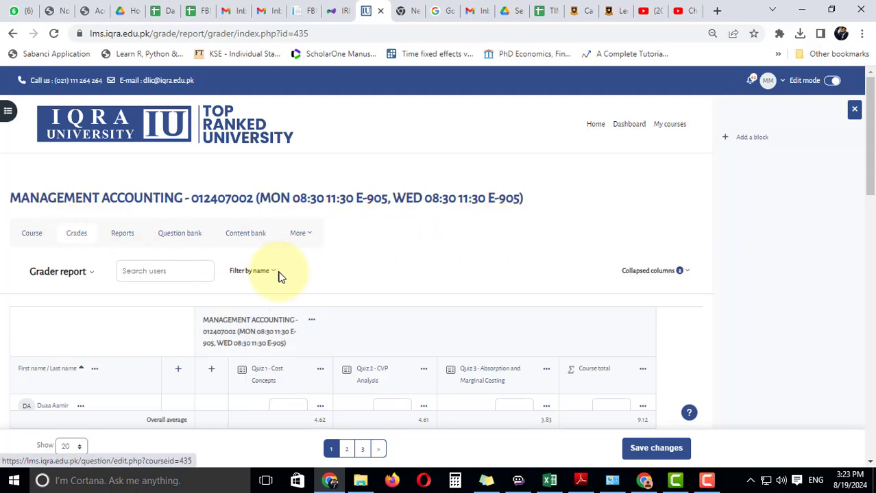
{"action": "left_click", "coordinate": [82, 274]}
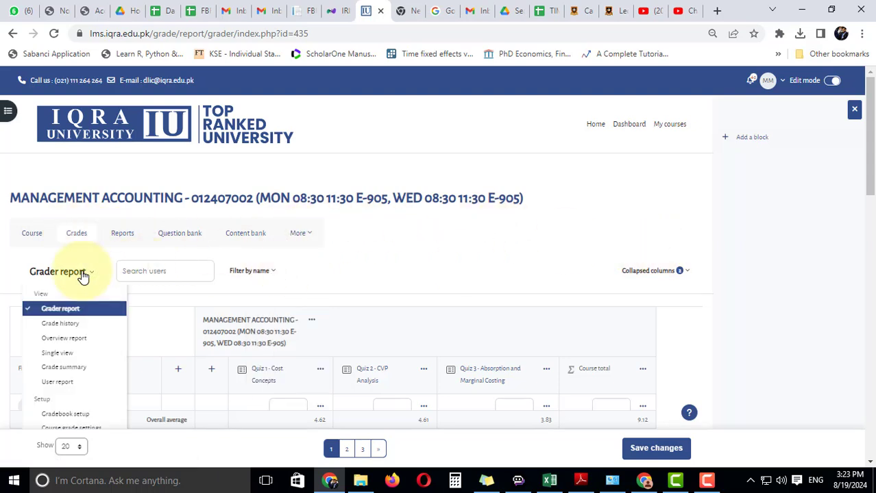
{"action": "scroll", "coordinate": [82, 276], "scroll_direction": "down", "scroll_amount": 3}
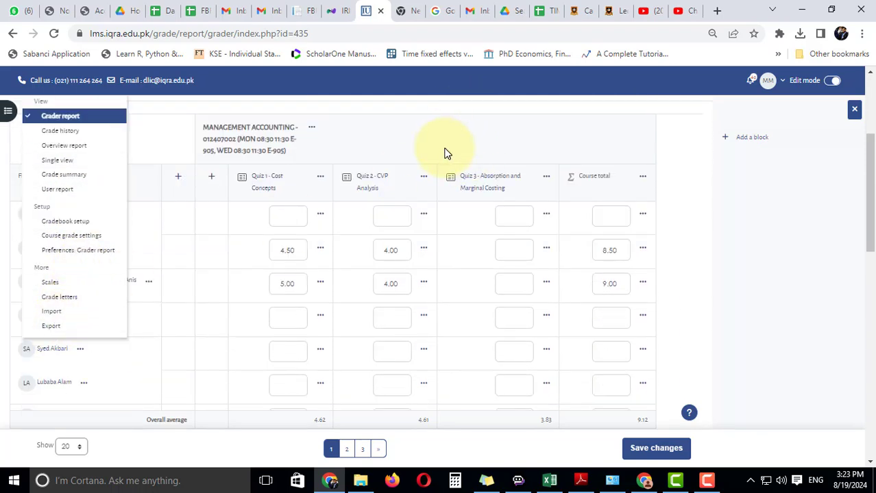
{"action": "scroll", "coordinate": [445, 152], "scroll_direction": "up", "scroll_amount": 5}
{"action": "left_click", "coordinate": [32, 233]}
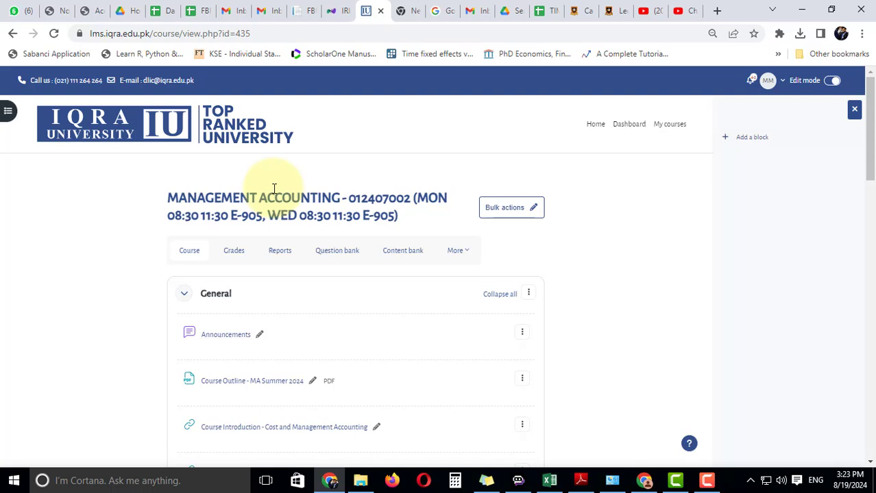
{"action": "left_click", "coordinate": [708, 482]}
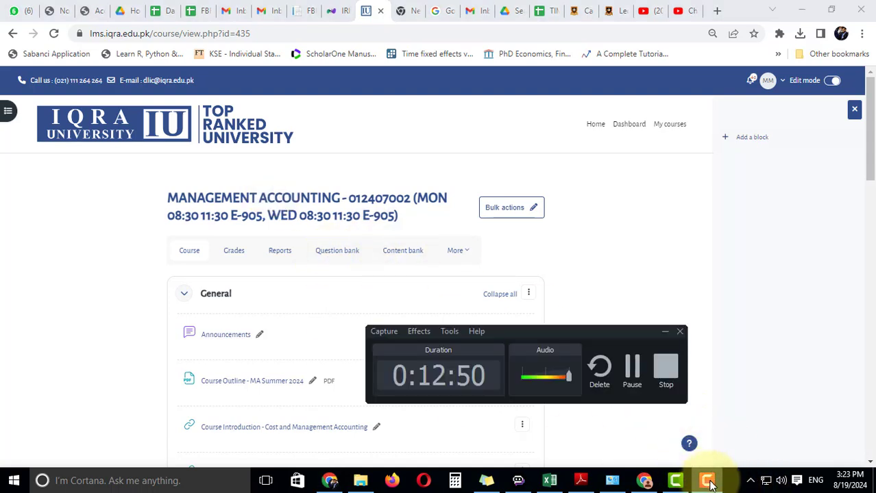